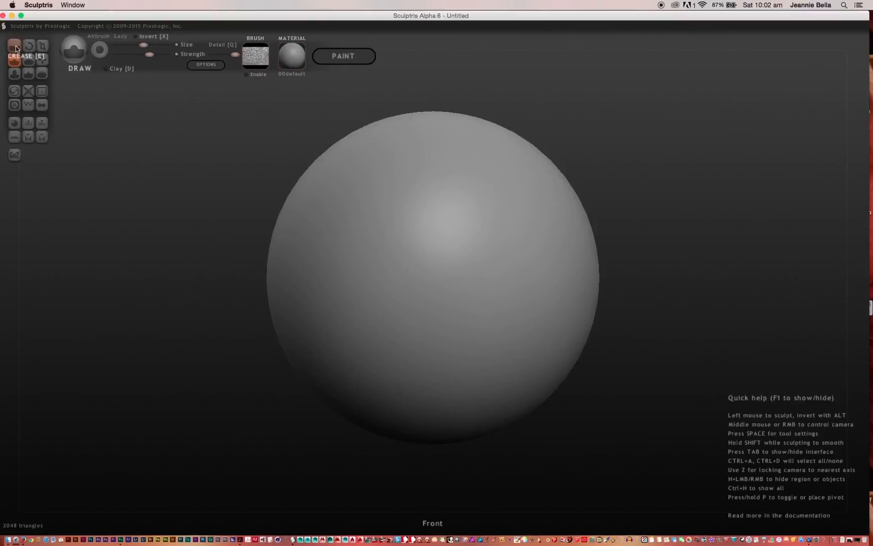
Step: Press several small dents into the sphere's upper front surface with the Crease tool
{"action": "left_click", "coordinate": [14, 49]}
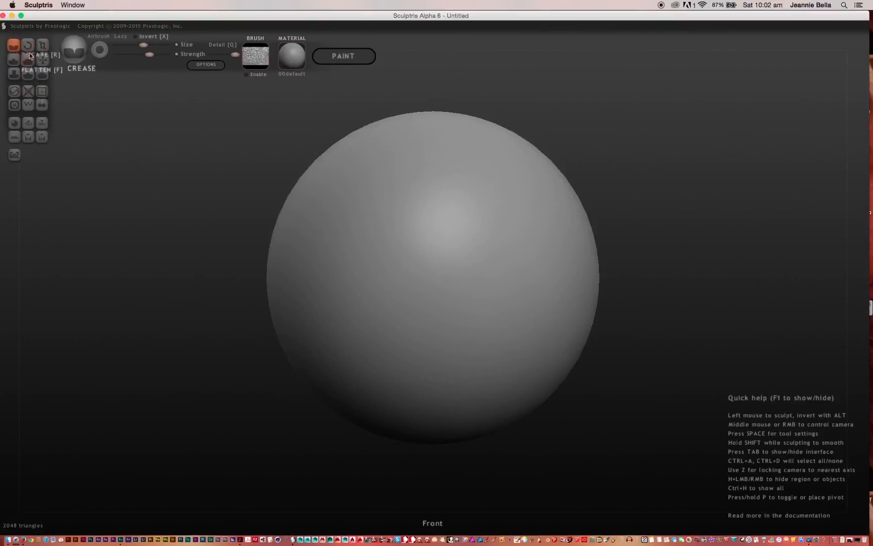
{"action": "mouse_move", "coordinate": [386, 218]}
{"action": "left_mouse_down"}
{"action": "mouse_move", "coordinate": [384, 242]}
{"action": "mouse_move", "coordinate": [382, 208]}
{"action": "mouse_move", "coordinate": [382, 255]}
{"action": "mouse_move", "coordinate": [358, 218]}
{"action": "mouse_move", "coordinate": [284, 223]}
{"action": "mouse_move", "coordinate": [369, 236]}
{"action": "mouse_move", "coordinate": [366, 218]}
{"action": "mouse_move", "coordinate": [391, 189]}
{"action": "mouse_move", "coordinate": [392, 225]}
{"action": "mouse_move", "coordinate": [392, 179]}
{"action": "mouse_move", "coordinate": [391, 204]}
{"action": "mouse_move", "coordinate": [467, 173]}
{"action": "mouse_move", "coordinate": [446, 207]}
{"action": "left_mouse_up"}
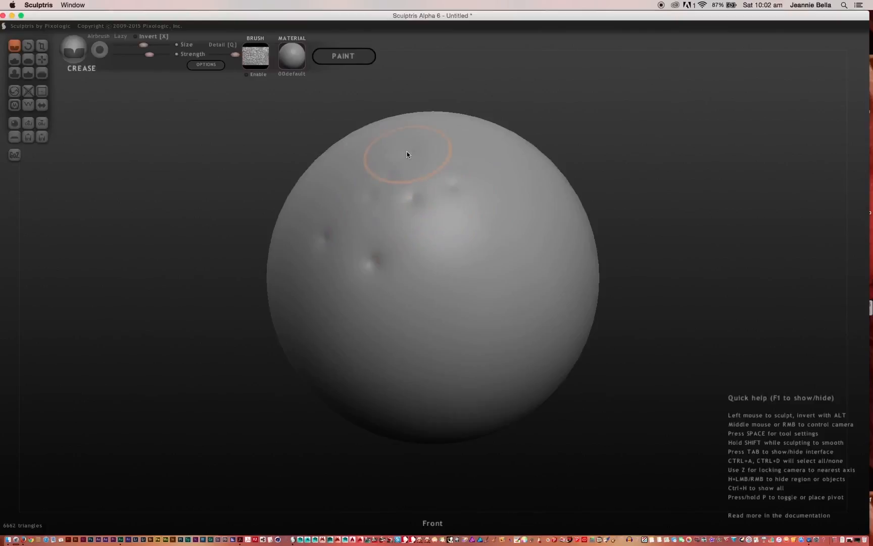
{"action": "mouse_move", "coordinate": [377, 163]}
{"action": "left_mouse_down"}
{"action": "mouse_move", "coordinate": [302, 197]}
{"action": "mouse_move", "coordinate": [321, 228]}
{"action": "mouse_move", "coordinate": [305, 269]}
{"action": "mouse_move", "coordinate": [324, 301]}
{"action": "left_mouse_up"}
{"action": "left_click", "coordinate": [371, 264]}
{"action": "mouse_move", "coordinate": [318, 318]}
{"action": "left_mouse_down"}
{"action": "mouse_move", "coordinate": [314, 291]}
{"action": "mouse_move", "coordinate": [323, 291]}
{"action": "mouse_move", "coordinate": [289, 279]}
{"action": "left_mouse_up"}
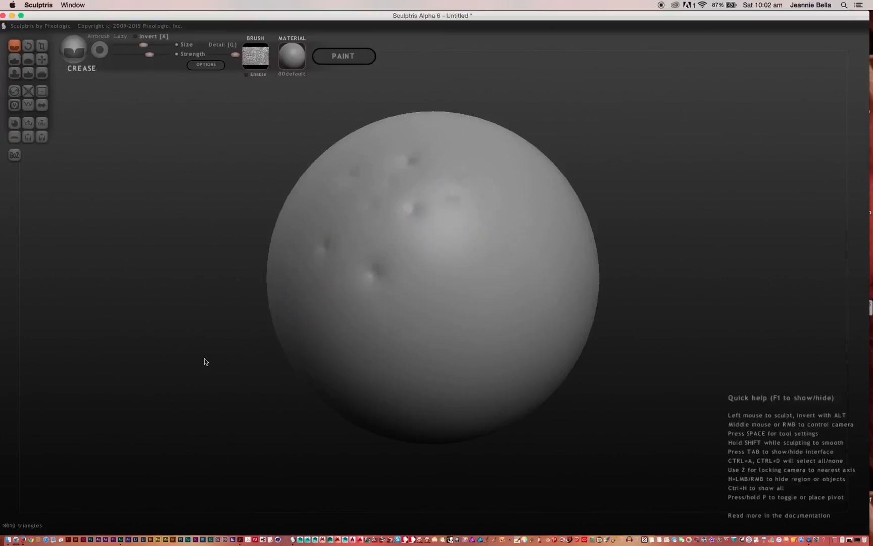
Step: Add more Crease dents on a neighbouring area of the sphere
{"action": "left_click_drag", "start_coordinate": [205, 360], "coordinate": [285, 361]}
{"action": "mouse_move", "coordinate": [169, 288]}
{"action": "left_mouse_down"}
{"action": "mouse_move", "coordinate": [211, 349]}
{"action": "mouse_move", "coordinate": [117, 280]}
{"action": "mouse_move", "coordinate": [179, 361]}
{"action": "mouse_move", "coordinate": [137, 286]}
{"action": "mouse_move", "coordinate": [195, 362]}
{"action": "mouse_move", "coordinate": [93, 301]}
{"action": "mouse_move", "coordinate": [204, 341]}
{"action": "mouse_move", "coordinate": [175, 376]}
{"action": "mouse_move", "coordinate": [262, 314]}
{"action": "left_mouse_up"}
{"action": "mouse_move", "coordinate": [345, 203]}
{"action": "left_mouse_down"}
{"action": "mouse_move", "coordinate": [321, 238]}
{"action": "mouse_move", "coordinate": [325, 226]}
{"action": "left_mouse_up"}
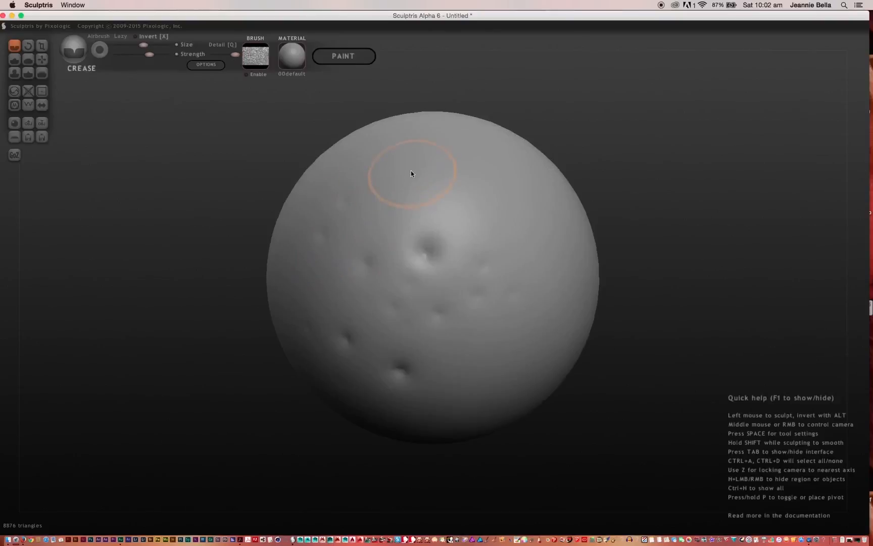
{"action": "mouse_move", "coordinate": [411, 175]}
{"action": "left_mouse_down"}
{"action": "mouse_move", "coordinate": [444, 165]}
{"action": "mouse_move", "coordinate": [407, 185]}
{"action": "mouse_move", "coordinate": [385, 211]}
{"action": "mouse_move", "coordinate": [382, 178]}
{"action": "left_mouse_up"}
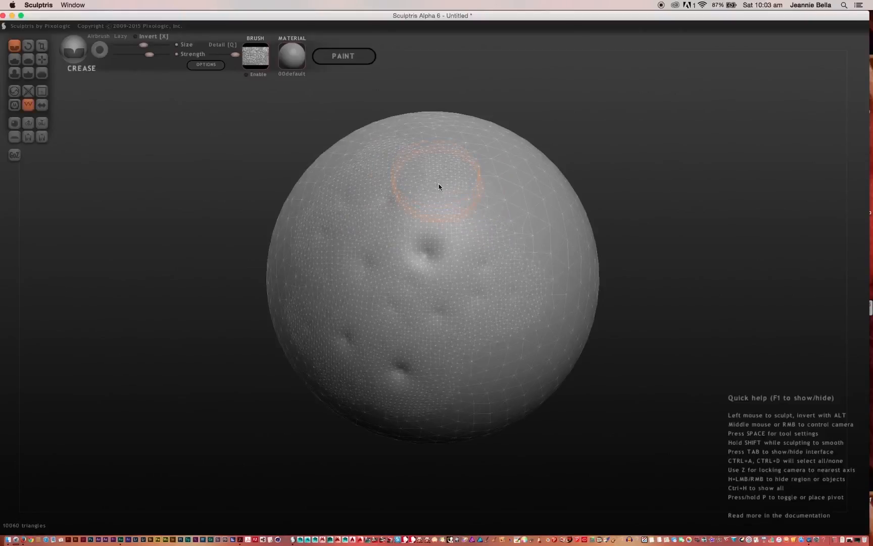
Step: Show the wireframe and make Crease strokes across the coarse areas around the dents
{"action": "key", "text": "w"}
{"action": "left_click_drag", "start_coordinate": [550, 179], "coordinate": [530, 207]}
{"action": "left_click_drag", "start_coordinate": [523, 165], "coordinate": [522, 170]}
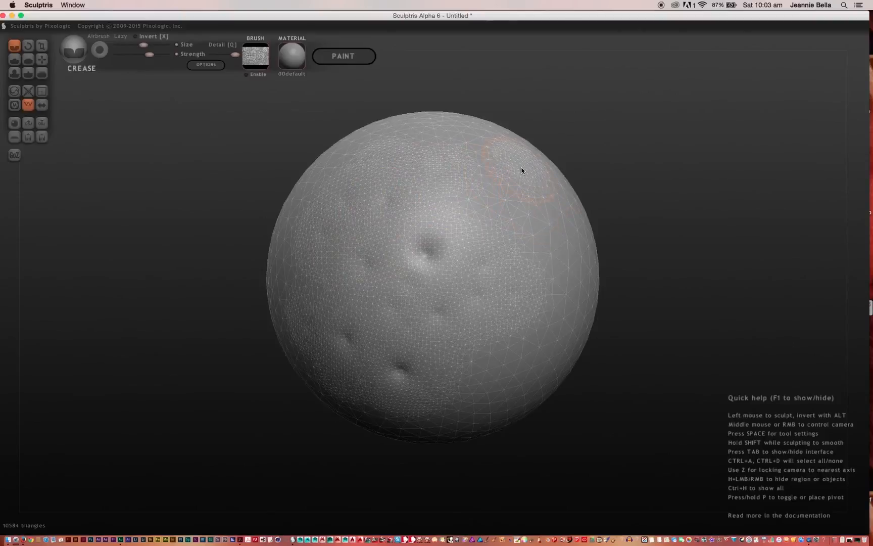
{"action": "left_click_drag", "start_coordinate": [468, 151], "coordinate": [471, 151]}
{"action": "left_click_drag", "start_coordinate": [494, 203], "coordinate": [534, 235]}
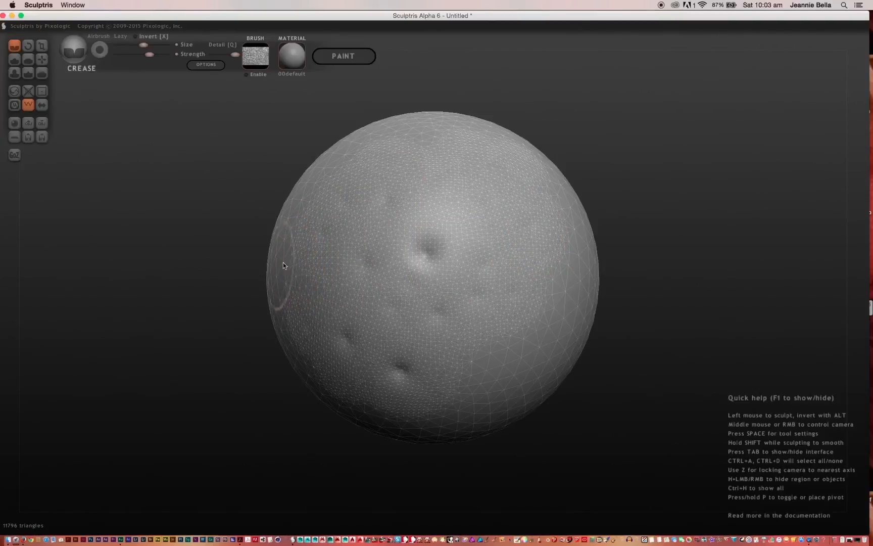
{"action": "mouse_move", "coordinate": [293, 259]}
{"action": "left_mouse_down"}
{"action": "mouse_move", "coordinate": [286, 283]}
{"action": "mouse_move", "coordinate": [300, 191]}
{"action": "mouse_move", "coordinate": [301, 208]}
{"action": "left_mouse_up"}
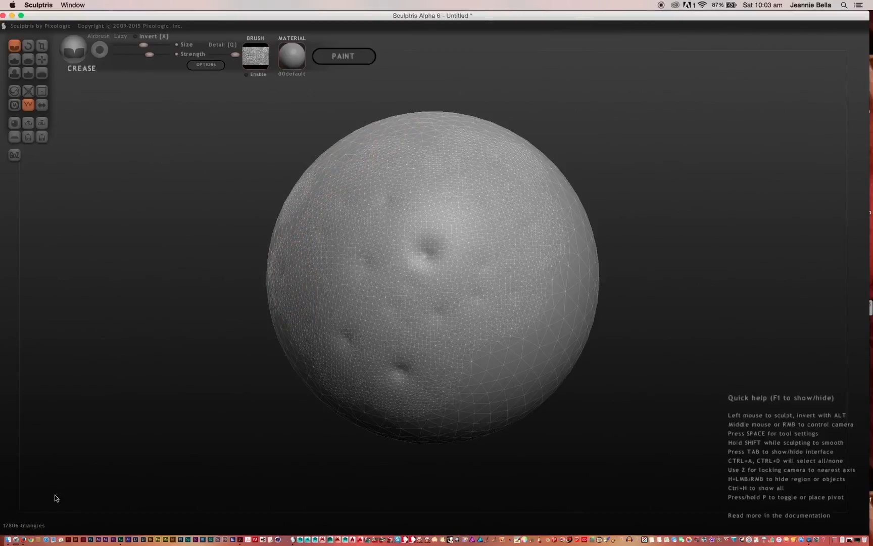
{"action": "mouse_move", "coordinate": [357, 160]}
{"action": "left_mouse_down"}
{"action": "mouse_move", "coordinate": [332, 178]}
{"action": "mouse_move", "coordinate": [340, 159]}
{"action": "left_mouse_up"}
{"action": "left_click_drag", "start_coordinate": [392, 131], "coordinate": [392, 140]}
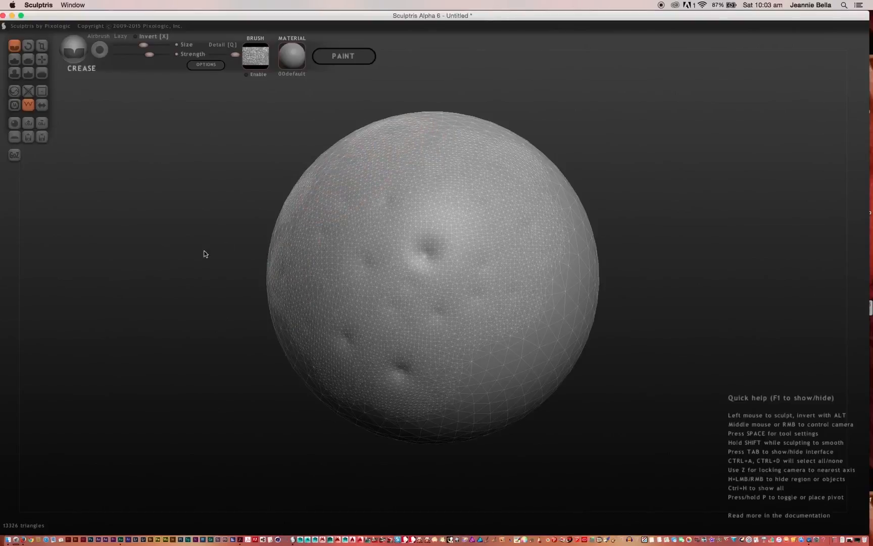
Step: Hide the wireframe and add further Crease dents on another side of the sphere
{"action": "key", "text": "w"}
{"action": "left_click_drag", "start_coordinate": [206, 241], "coordinate": [264, 256]}
{"action": "mouse_move", "coordinate": [352, 201]}
{"action": "left_mouse_down"}
{"action": "mouse_move", "coordinate": [321, 240]}
{"action": "mouse_move", "coordinate": [305, 286]}
{"action": "left_mouse_up"}
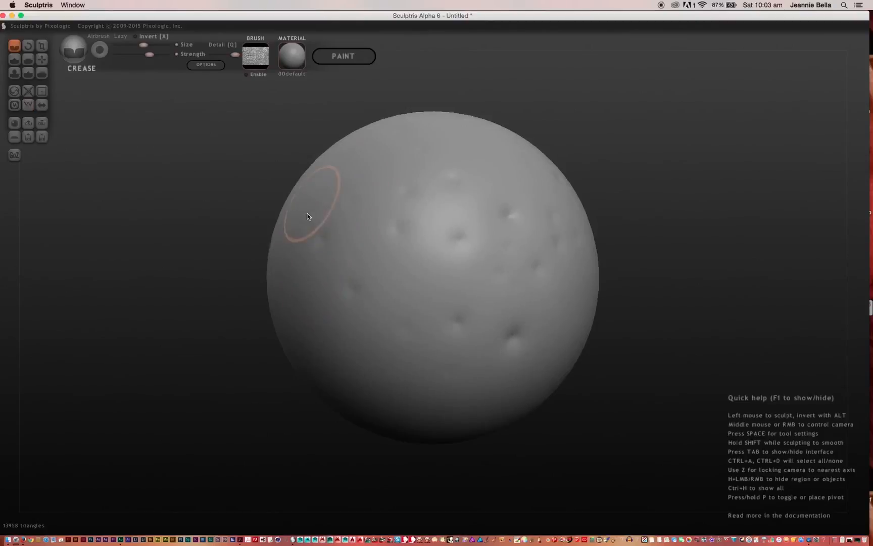
{"action": "left_click_drag", "start_coordinate": [372, 145], "coordinate": [379, 156]}
{"action": "left_click_drag", "start_coordinate": [370, 184], "coordinate": [362, 180]}
Step: Enable Invert and raise a pointed spike among the dents with the Crease tool
{"action": "left_click_drag", "start_coordinate": [362, 253], "coordinate": [366, 254]}
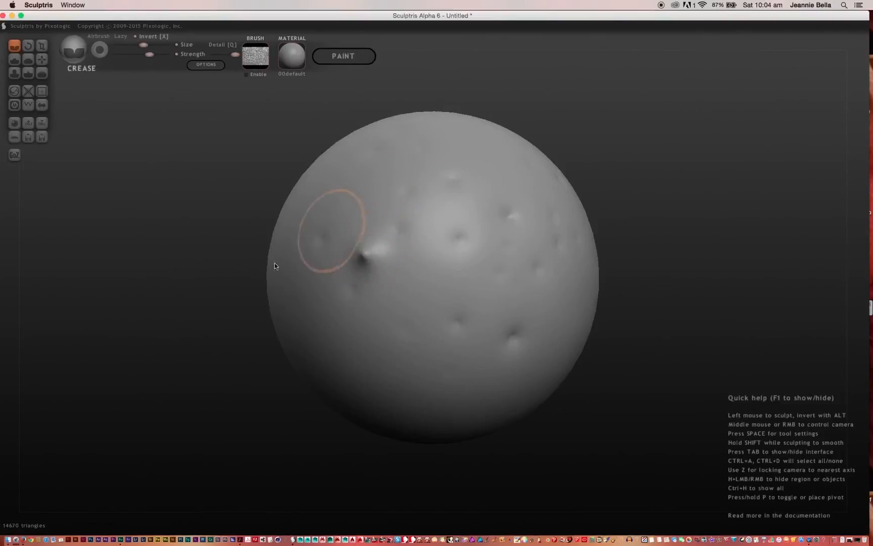
{"action": "right_click_drag", "start_coordinate": [274, 263], "coordinate": [146, 327]}
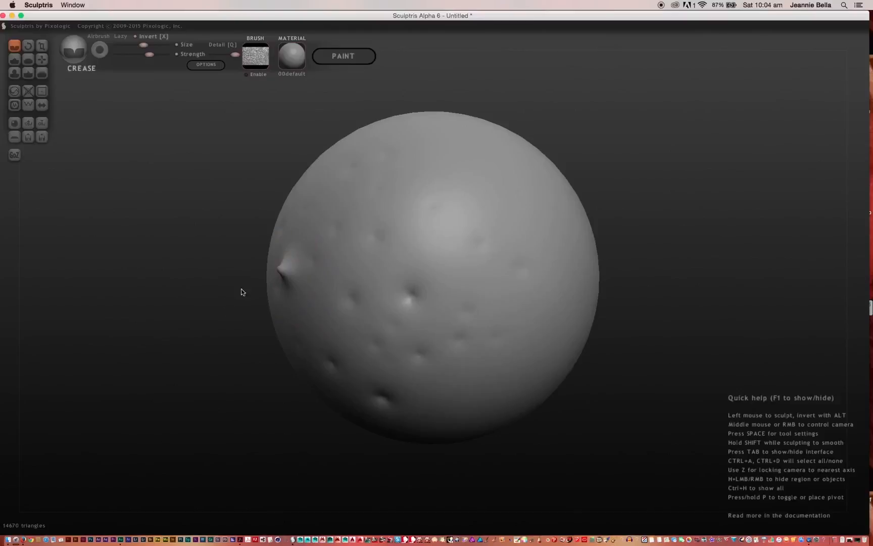
{"action": "right_click_drag", "start_coordinate": [205, 269], "coordinate": [197, 238]}
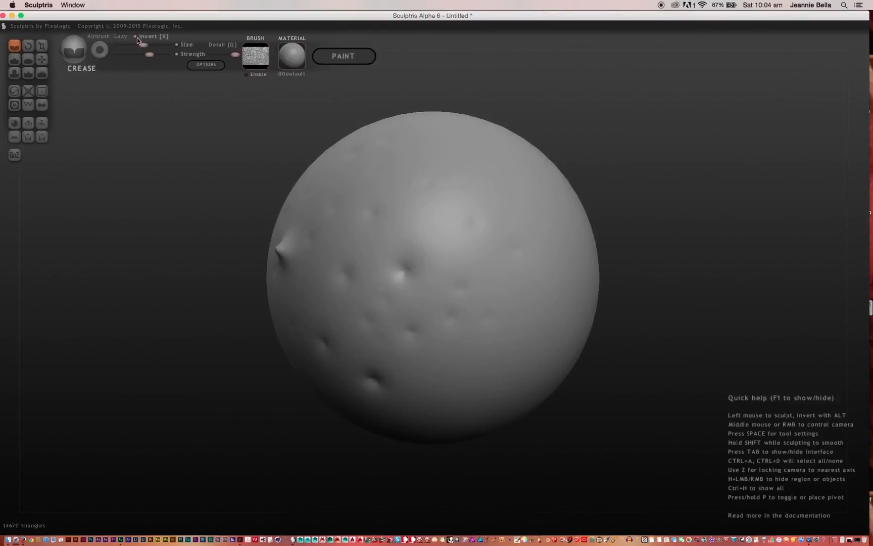
Step: Turn off Invert and carve a deep Crease dent beside the raised spike
{"action": "left_click_drag", "start_coordinate": [302, 286], "coordinate": [305, 289]}
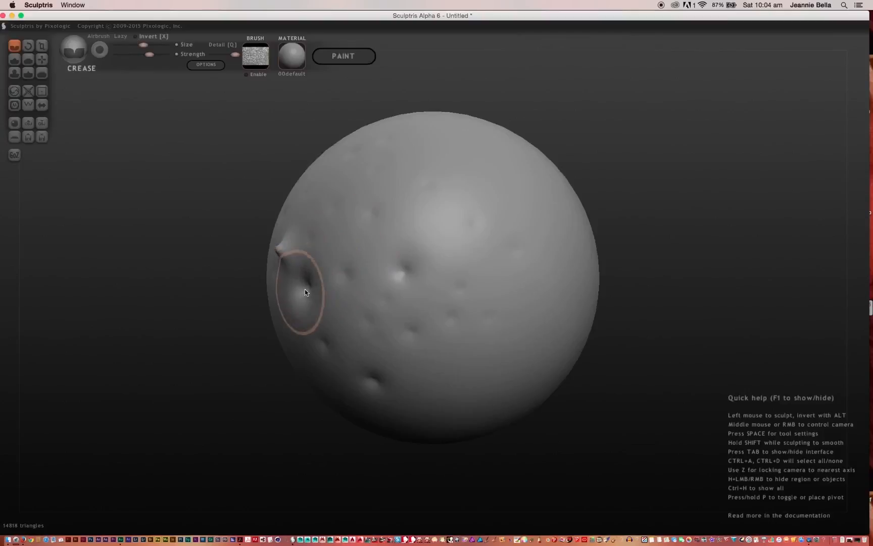
{"action": "mouse_move", "coordinate": [305, 289]}
{"action": "right_mouse_down"}
{"action": "mouse_move", "coordinate": [267, 327]}
{"action": "mouse_move", "coordinate": [305, 266]}
{"action": "mouse_move", "coordinate": [265, 318]}
{"action": "mouse_move", "coordinate": [265, 332]}
{"action": "right_mouse_up"}
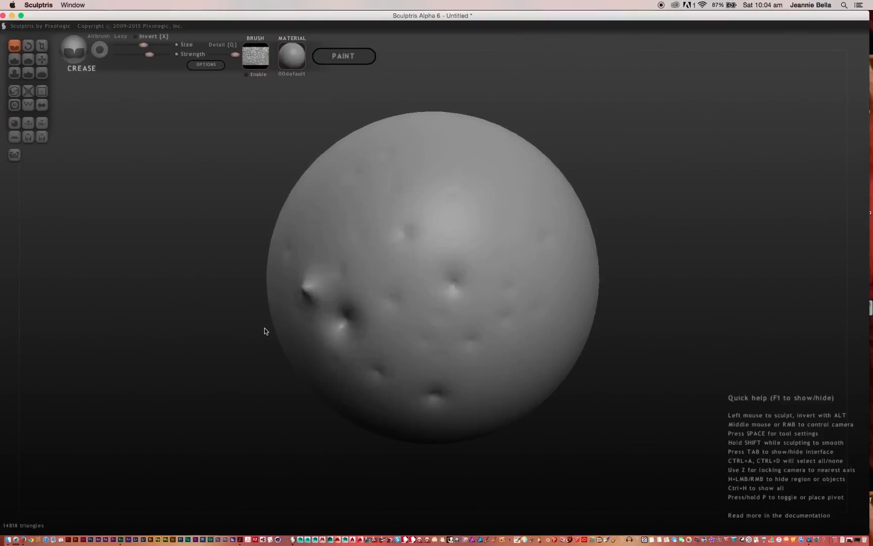
{"action": "left_click_drag", "start_coordinate": [343, 327], "coordinate": [342, 298]}
Step: Undo the last Crease strokes on the dent beside the spike
{"action": "mouse_move", "coordinate": [175, 298]}
{"action": "right_mouse_down"}
{"action": "mouse_move", "coordinate": [267, 248]}
{"action": "mouse_move", "coordinate": [214, 205]}
{"action": "mouse_move", "coordinate": [218, 195]}
{"action": "mouse_move", "coordinate": [271, 273]}
{"action": "mouse_move", "coordinate": [227, 352]}
{"action": "mouse_move", "coordinate": [126, 314]}
{"action": "mouse_move", "coordinate": [205, 312]}
{"action": "mouse_move", "coordinate": [183, 324]}
{"action": "mouse_move", "coordinate": [260, 251]}
{"action": "mouse_move", "coordinate": [201, 310]}
{"action": "mouse_move", "coordinate": [289, 343]}
{"action": "mouse_move", "coordinate": [467, 214]}
{"action": "mouse_move", "coordinate": [280, 282]}
{"action": "mouse_move", "coordinate": [286, 238]}
{"action": "mouse_move", "coordinate": [337, 209]}
{"action": "mouse_move", "coordinate": [285, 248]}
{"action": "mouse_move", "coordinate": [317, 255]}
{"action": "mouse_move", "coordinate": [322, 272]}
{"action": "right_mouse_up"}
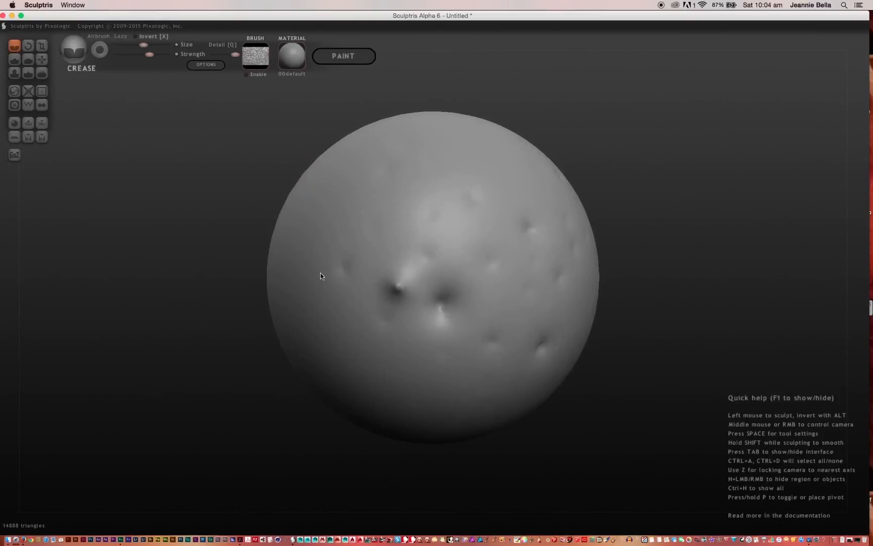
{"action": "key", "text": "ctrl+z"}
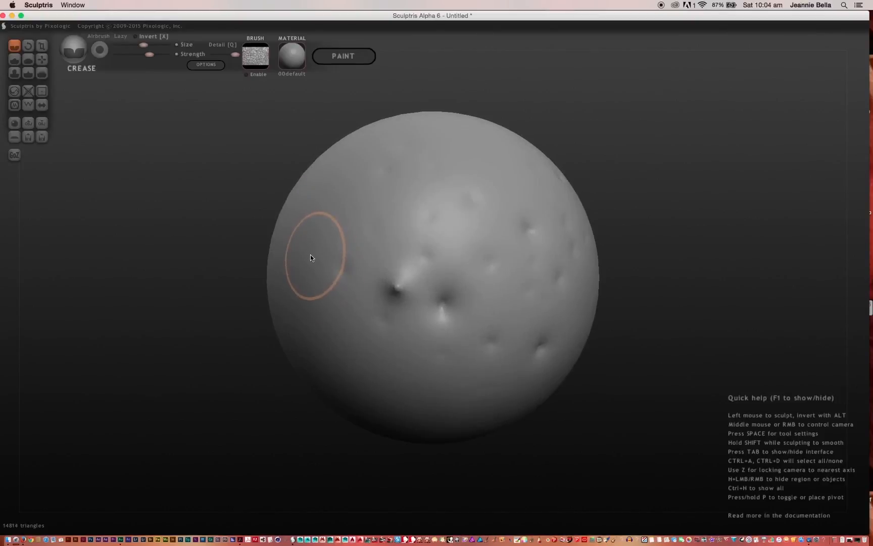
{"action": "key", "text": "ctrl+z"}
{"action": "key", "text": "ctrl+z"}
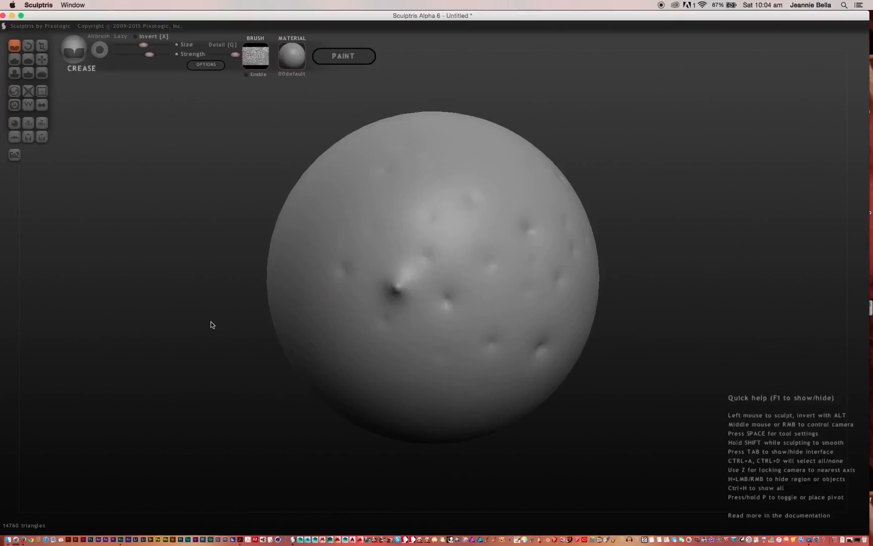
Step: Pull a long horn out of the sphere's smooth side with the Grab tool
{"action": "mouse_move", "coordinate": [216, 289]}
{"action": "left_mouse_down"}
{"action": "mouse_move", "coordinate": [269, 353]}
{"action": "mouse_move", "coordinate": [103, 276]}
{"action": "mouse_move", "coordinate": [290, 333]}
{"action": "mouse_move", "coordinate": [296, 272]}
{"action": "mouse_move", "coordinate": [214, 325]}
{"action": "mouse_move", "coordinate": [278, 210]}
{"action": "mouse_move", "coordinate": [236, 263]}
{"action": "mouse_move", "coordinate": [173, 225]}
{"action": "left_mouse_up"}
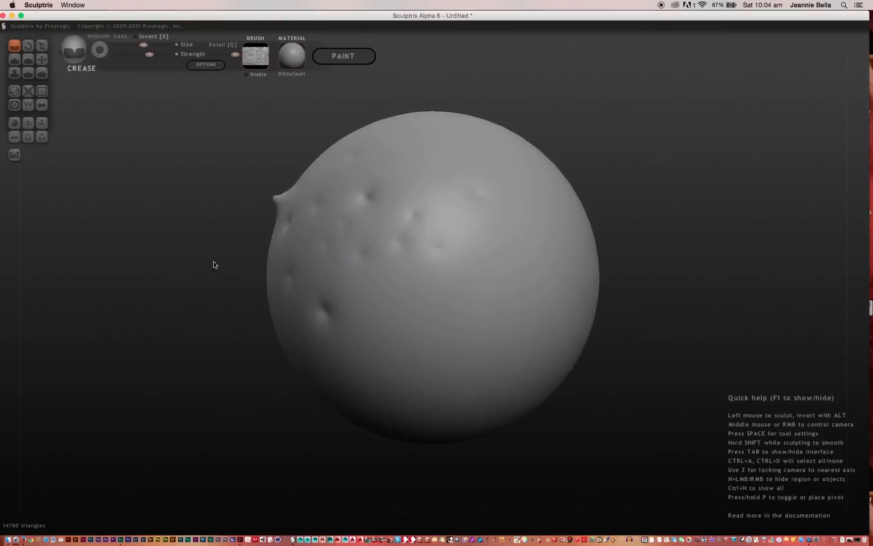
{"action": "left_click_drag", "start_coordinate": [214, 261], "coordinate": [381, 212]}
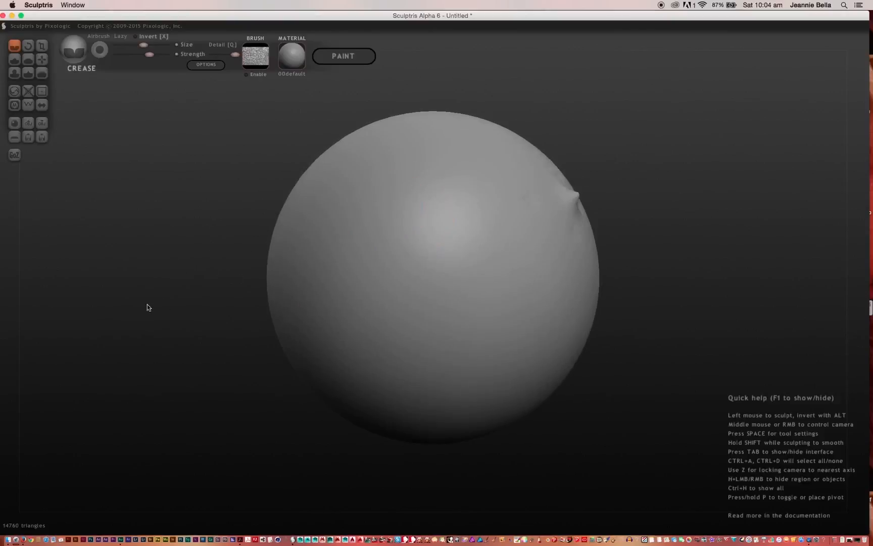
{"action": "left_click_drag", "start_coordinate": [146, 305], "coordinate": [132, 242]}
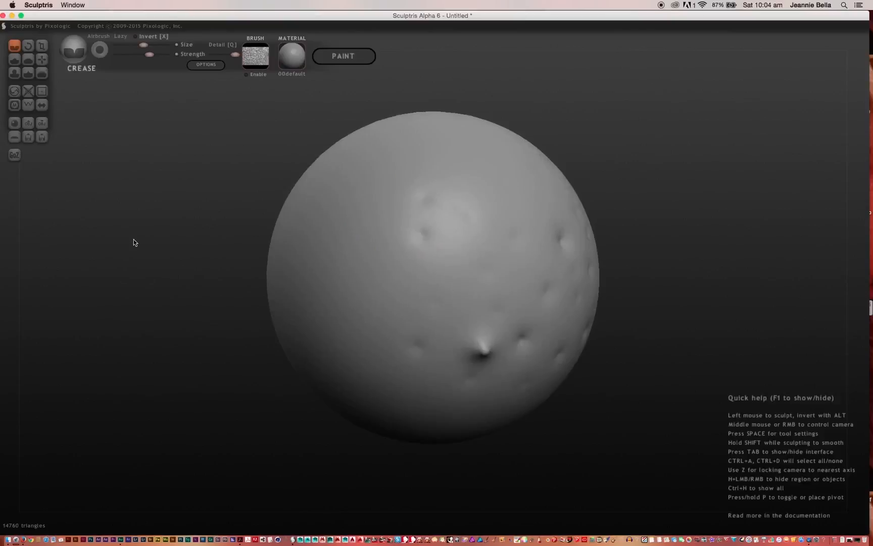
{"action": "left_click", "coordinate": [27, 46]}
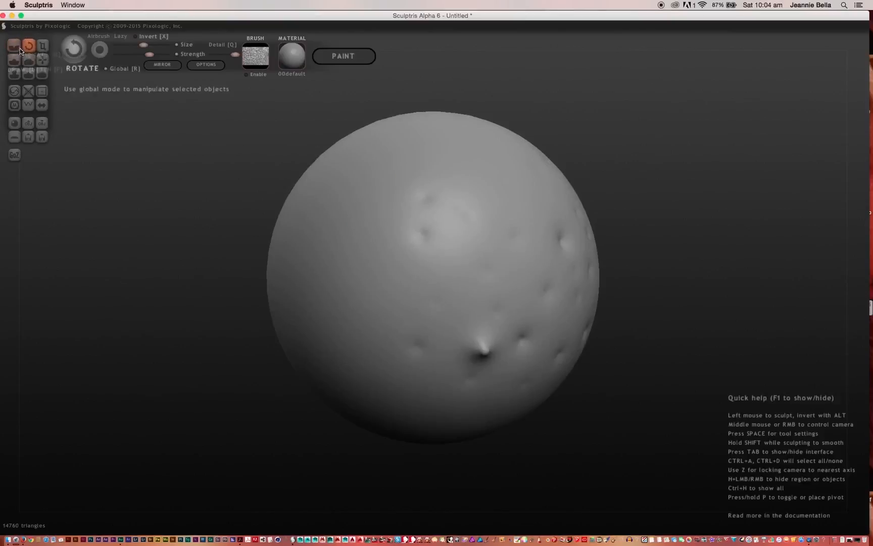
{"action": "left_click", "coordinate": [41, 60]}
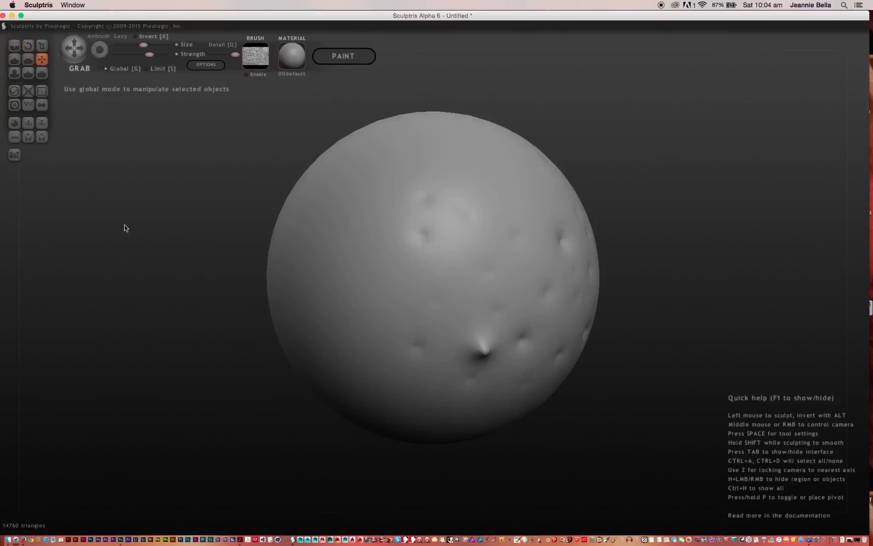
{"action": "mouse_move", "coordinate": [324, 253]}
{"action": "right_mouse_down"}
{"action": "mouse_move", "coordinate": [327, 265]}
{"action": "mouse_move", "coordinate": [290, 269]}
{"action": "mouse_move", "coordinate": [331, 254]}
{"action": "right_mouse_up"}
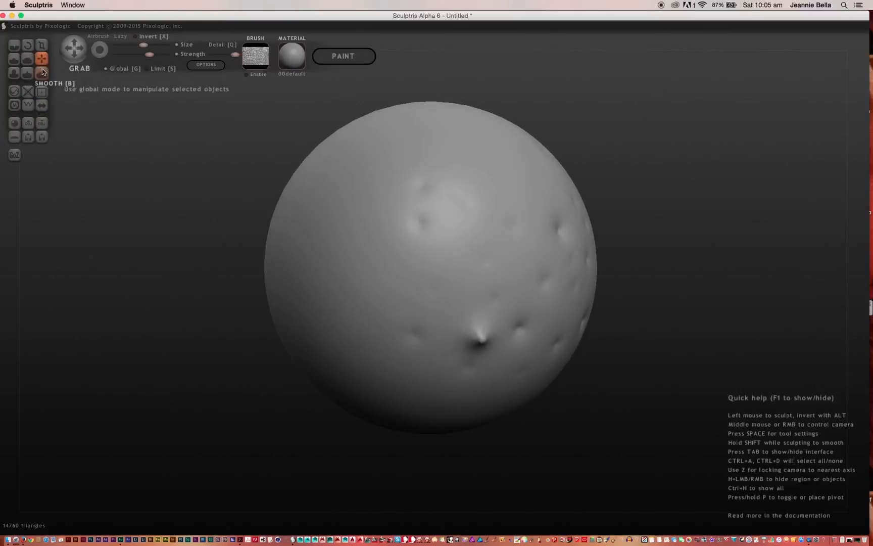
{"action": "left_click_drag", "start_coordinate": [261, 253], "coordinate": [147, 251]}
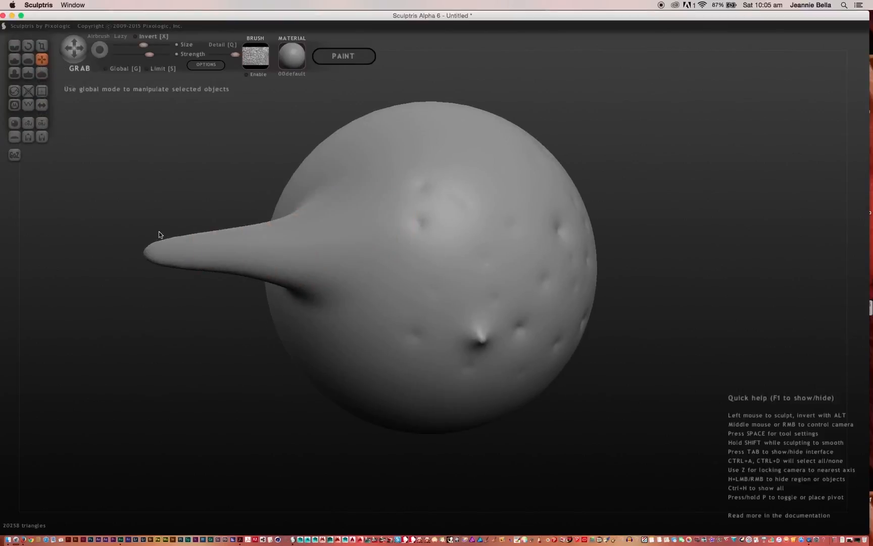
Step: Bend and twist the pulled horn's tip with the Rotate tool
{"action": "left_click", "coordinate": [29, 45]}
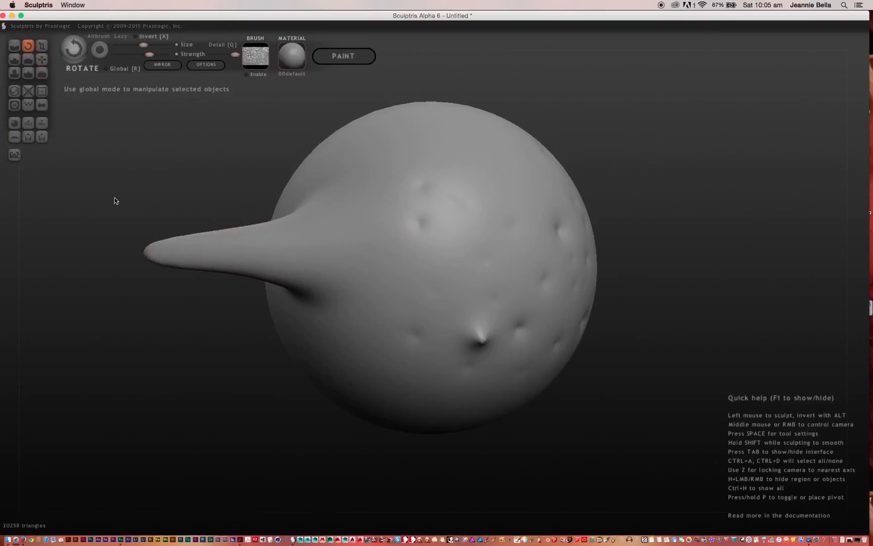
{"action": "mouse_move", "coordinate": [113, 199]}
{"action": "left_mouse_down"}
{"action": "mouse_move", "coordinate": [141, 211]}
{"action": "mouse_move", "coordinate": [214, 185]}
{"action": "mouse_move", "coordinate": [200, 184]}
{"action": "mouse_move", "coordinate": [221, 200]}
{"action": "mouse_move", "coordinate": [117, 216]}
{"action": "mouse_move", "coordinate": [154, 256]}
{"action": "mouse_move", "coordinate": [182, 240]}
{"action": "mouse_move", "coordinate": [181, 225]}
{"action": "left_mouse_up"}
{"action": "left_click_drag", "start_coordinate": [231, 409], "coordinate": [269, 340]}
{"action": "key", "text": "ctrl+z"}
{"action": "left_click_drag", "start_coordinate": [216, 347], "coordinate": [267, 338]}
{"action": "mouse_move", "coordinate": [153, 359]}
{"action": "left_mouse_down"}
{"action": "mouse_move", "coordinate": [293, 281]}
{"action": "mouse_move", "coordinate": [241, 266]}
{"action": "mouse_move", "coordinate": [263, 334]}
{"action": "mouse_move", "coordinate": [135, 394]}
{"action": "mouse_move", "coordinate": [158, 352]}
{"action": "mouse_move", "coordinate": [195, 371]}
{"action": "mouse_move", "coordinate": [183, 361]}
{"action": "mouse_move", "coordinate": [191, 331]}
{"action": "left_mouse_up"}
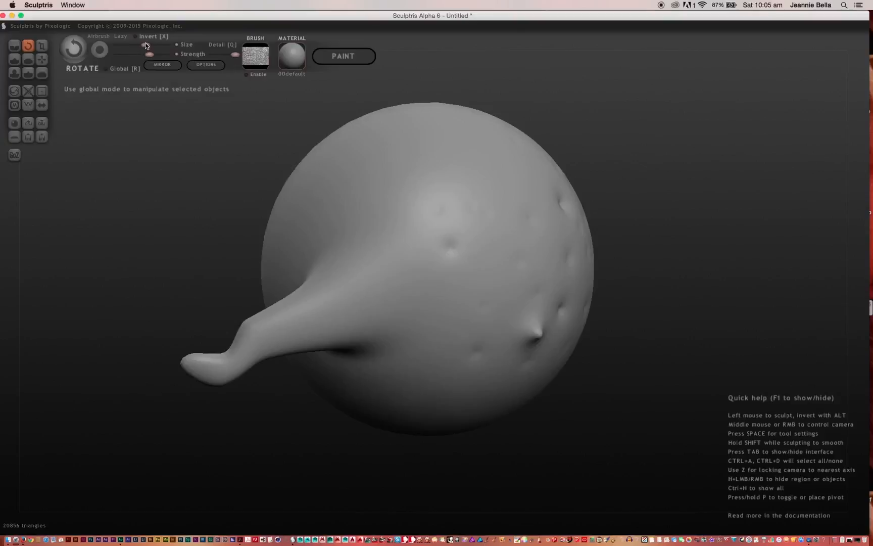
Step: Try rotating the horn with a larger brush, and undo all edits made to the horn
{"action": "left_click_drag", "start_coordinate": [145, 45], "coordinate": [165, 45]}
{"action": "mouse_move", "coordinate": [206, 362]}
{"action": "left_mouse_down"}
{"action": "mouse_move", "coordinate": [188, 298]}
{"action": "mouse_move", "coordinate": [238, 195]}
{"action": "mouse_move", "coordinate": [228, 330]}
{"action": "mouse_move", "coordinate": [225, 302]}
{"action": "mouse_move", "coordinate": [205, 276]}
{"action": "mouse_move", "coordinate": [209, 253]}
{"action": "left_mouse_up"}
{"action": "key", "text": "ctrl+z"}
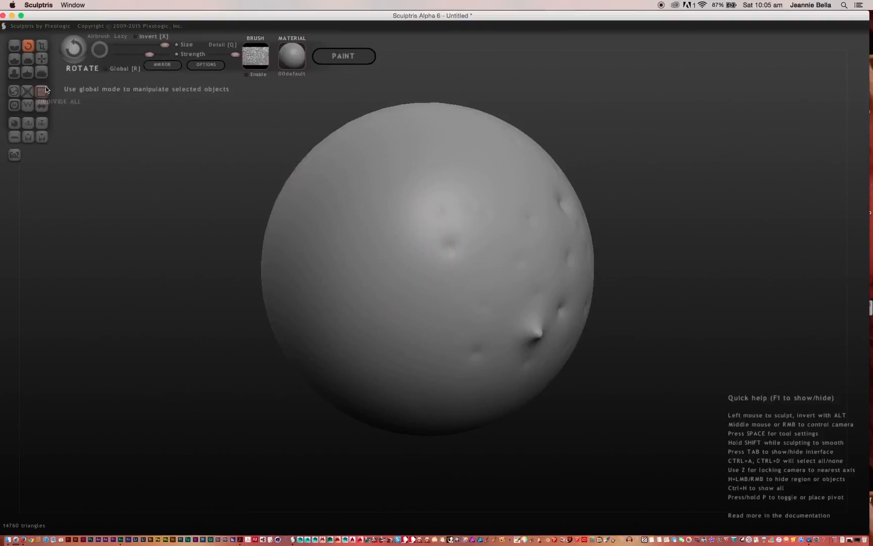
Step: Try pulling the sphere's side out with a large Grab brush and its end with a smaller one, and undo both pulls
{"action": "left_click_drag", "start_coordinate": [62, 92], "coordinate": [65, 98], "text": "alt"}
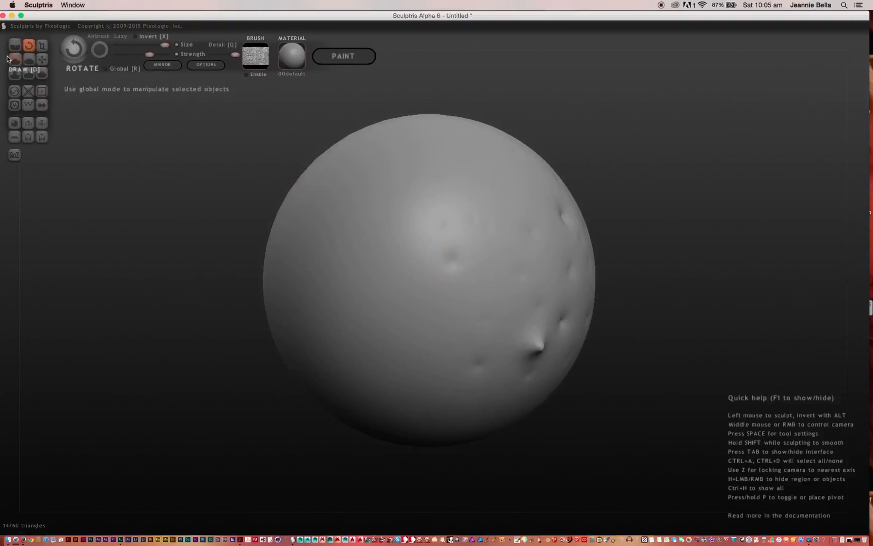
{"action": "left_click", "coordinate": [42, 59]}
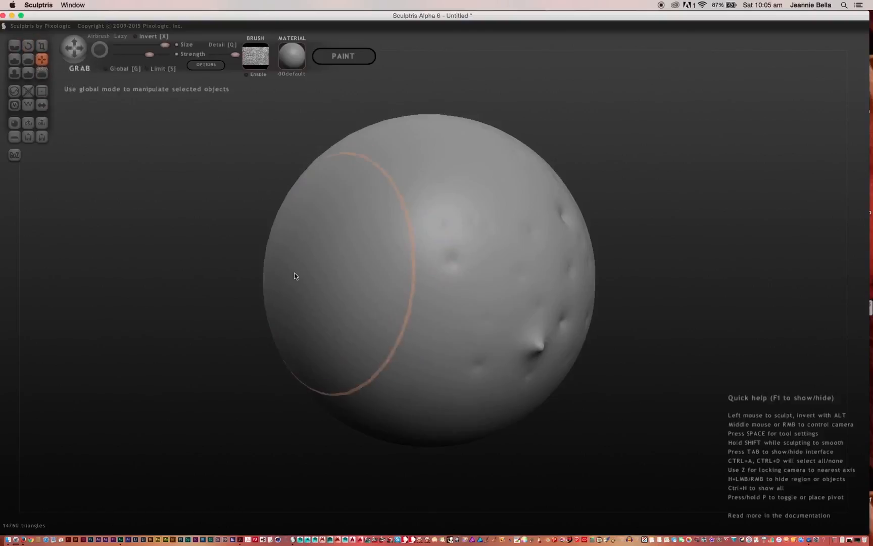
{"action": "left_click_drag", "start_coordinate": [294, 275], "coordinate": [138, 255]}
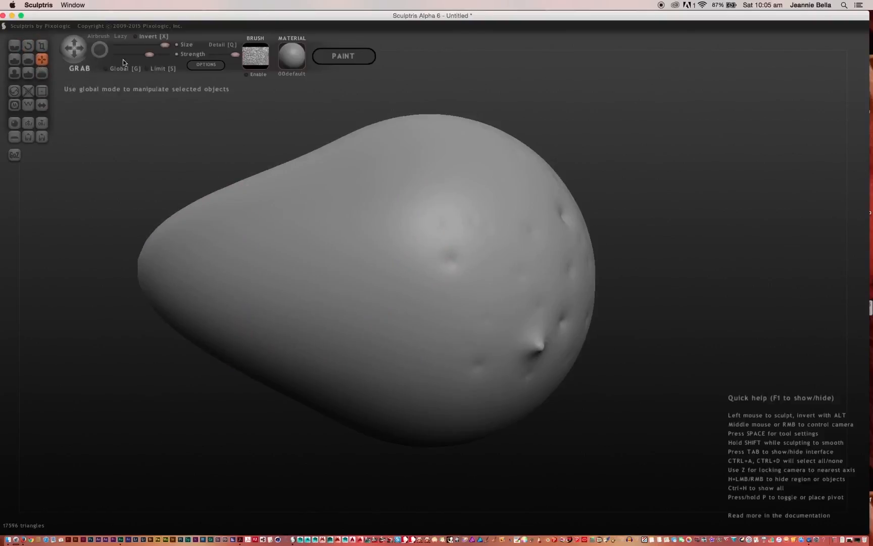
{"action": "left_click_drag", "start_coordinate": [164, 44], "coordinate": [142, 45]}
{"action": "mouse_move", "coordinate": [156, 267]}
{"action": "left_mouse_down"}
{"action": "mouse_move", "coordinate": [147, 209]}
{"action": "mouse_move", "coordinate": [168, 174]}
{"action": "mouse_move", "coordinate": [100, 254]}
{"action": "mouse_move", "coordinate": [92, 240]}
{"action": "mouse_move", "coordinate": [79, 248]}
{"action": "left_mouse_up"}
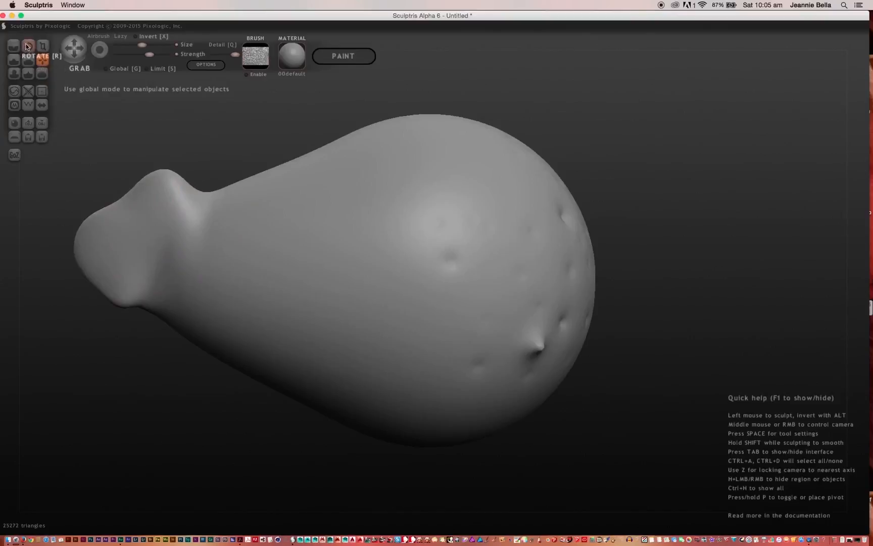
{"action": "key", "text": "ctrl+z"}
{"action": "key", "text": "ctrl+z"}
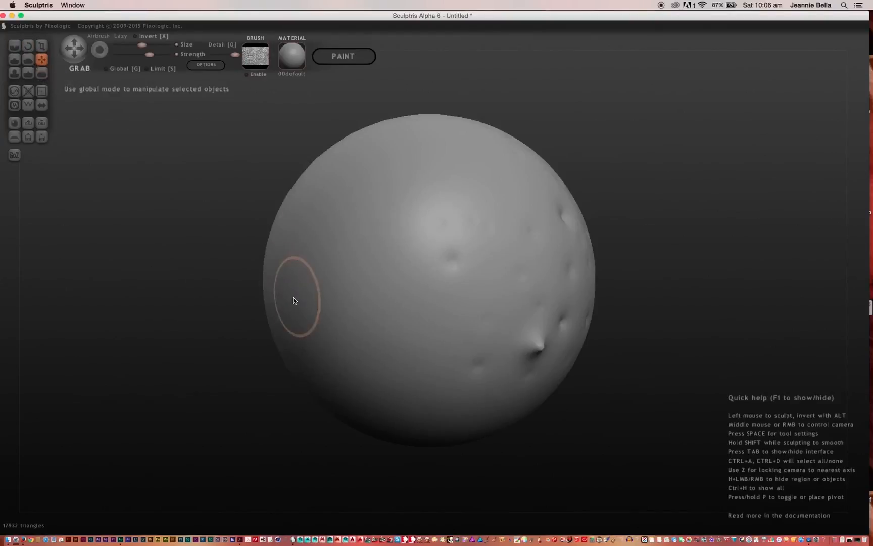
Step: Pull a short horn out of the sphere's smooth side with Grab and bend its tip with Rotate
{"action": "mouse_move", "coordinate": [293, 297]}
{"action": "left_mouse_down"}
{"action": "mouse_move", "coordinate": [172, 302]}
{"action": "mouse_move", "coordinate": [211, 250]}
{"action": "mouse_move", "coordinate": [209, 337]}
{"action": "mouse_move", "coordinate": [233, 357]}
{"action": "mouse_move", "coordinate": [189, 230]}
{"action": "mouse_move", "coordinate": [220, 316]}
{"action": "mouse_move", "coordinate": [222, 259]}
{"action": "mouse_move", "coordinate": [203, 253]}
{"action": "mouse_move", "coordinate": [209, 263]}
{"action": "mouse_move", "coordinate": [198, 243]}
{"action": "mouse_move", "coordinate": [223, 295]}
{"action": "mouse_move", "coordinate": [202, 245]}
{"action": "mouse_move", "coordinate": [219, 272]}
{"action": "mouse_move", "coordinate": [210, 258]}
{"action": "left_mouse_up"}
{"action": "left_click", "coordinate": [28, 45]}
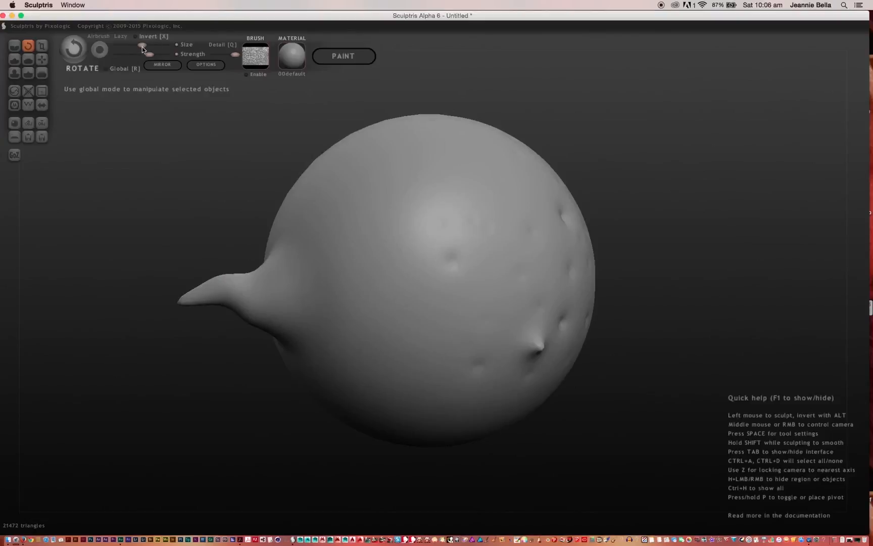
Step: Try twisting the short horn's tip with a higher Rotate brush strength
{"action": "mouse_move", "coordinate": [141, 45]}
{"action": "left_mouse_down"}
{"action": "mouse_move", "coordinate": [126, 59]}
{"action": "mouse_move", "coordinate": [165, 56]}
{"action": "left_mouse_up"}
{"action": "mouse_move", "coordinate": [198, 297]}
{"action": "left_mouse_down"}
{"action": "mouse_move", "coordinate": [210, 219]}
{"action": "mouse_move", "coordinate": [244, 207]}
{"action": "mouse_move", "coordinate": [172, 299]}
{"action": "mouse_move", "coordinate": [197, 339]}
{"action": "mouse_move", "coordinate": [171, 255]}
{"action": "mouse_move", "coordinate": [243, 224]}
{"action": "mouse_move", "coordinate": [274, 265]}
{"action": "mouse_move", "coordinate": [268, 323]}
{"action": "mouse_move", "coordinate": [254, 290]}
{"action": "mouse_move", "coordinate": [252, 318]}
{"action": "mouse_move", "coordinate": [228, 264]}
{"action": "mouse_move", "coordinate": [235, 295]}
{"action": "mouse_move", "coordinate": [239, 250]}
{"action": "left_mouse_up"}
{"action": "key", "text": "ctrl+z"}
Step: Lower the Rotate brush strength and twist the short horn's tip slightly
{"action": "left_click_drag", "start_coordinate": [163, 55], "coordinate": [136, 55]}
{"action": "mouse_move", "coordinate": [195, 300]}
{"action": "left_mouse_down"}
{"action": "mouse_move", "coordinate": [199, 260]}
{"action": "mouse_move", "coordinate": [216, 236]}
{"action": "mouse_move", "coordinate": [190, 248]}
{"action": "mouse_move", "coordinate": [196, 288]}
{"action": "mouse_move", "coordinate": [238, 367]}
{"action": "mouse_move", "coordinate": [261, 375]}
{"action": "mouse_move", "coordinate": [222, 313]}
{"action": "mouse_move", "coordinate": [203, 249]}
{"action": "mouse_move", "coordinate": [189, 248]}
{"action": "mouse_move", "coordinate": [203, 329]}
{"action": "mouse_move", "coordinate": [236, 361]}
{"action": "mouse_move", "coordinate": [206, 335]}
{"action": "mouse_move", "coordinate": [191, 250]}
{"action": "mouse_move", "coordinate": [180, 259]}
{"action": "mouse_move", "coordinate": [199, 337]}
{"action": "mouse_move", "coordinate": [174, 327]}
{"action": "mouse_move", "coordinate": [152, 267]}
{"action": "mouse_move", "coordinate": [184, 321]}
{"action": "mouse_move", "coordinate": [178, 289]}
{"action": "left_mouse_up"}
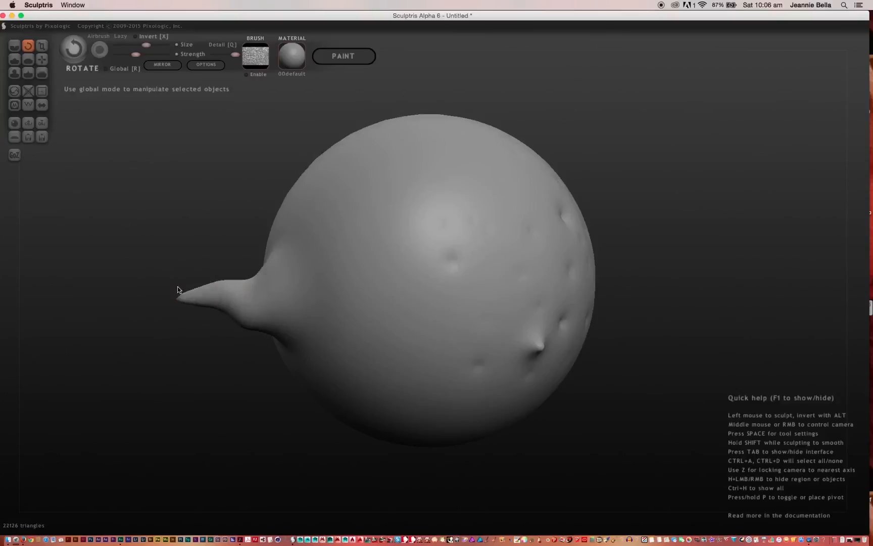
Step: Undo the twists and pull that formed the short horn on the sphere's side
{"action": "key", "text": "ctrl+z"}
{"action": "key", "text": "ctrl+z"}
{"action": "key", "text": "ctrl+z"}
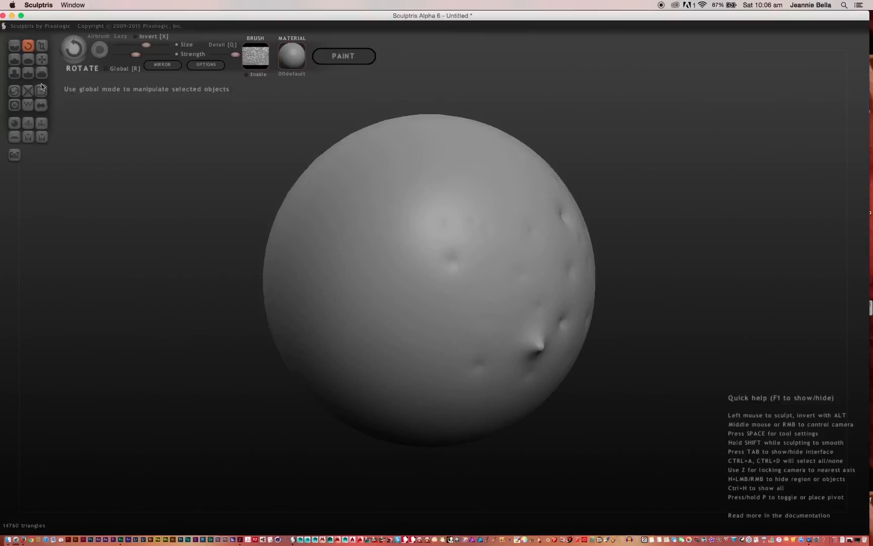
Step: Pull a long tapering horn out of the sphere's side with Grab, raising the brush strength for the final pull
{"action": "left_click", "coordinate": [40, 45]}
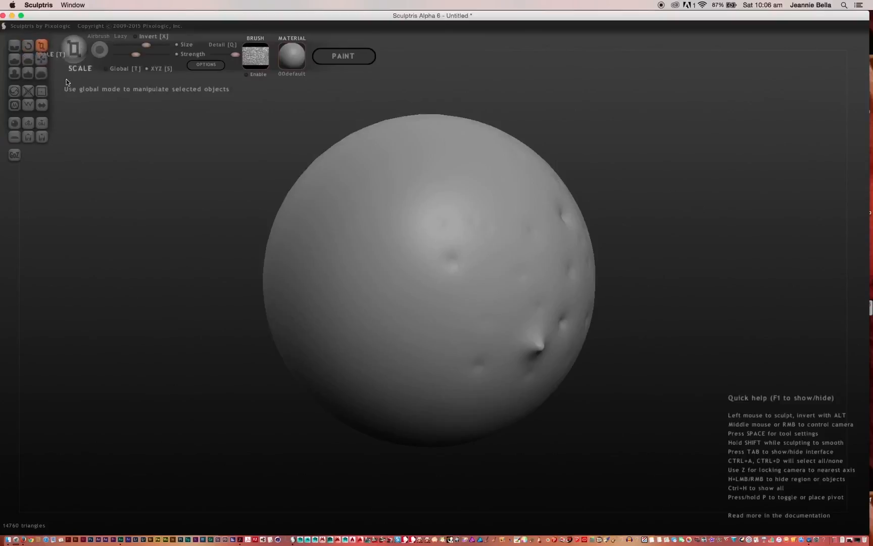
{"action": "left_click", "coordinate": [42, 59]}
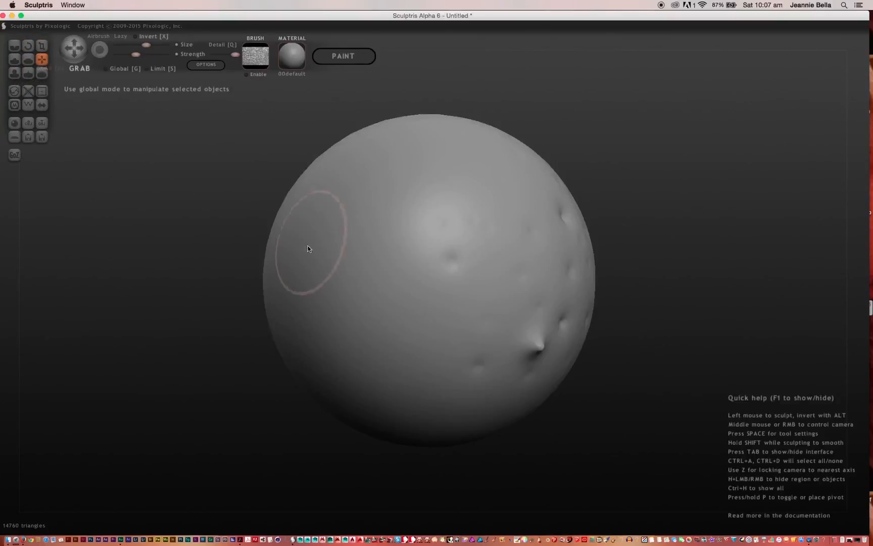
{"action": "left_click_drag", "start_coordinate": [287, 272], "coordinate": [31, 329]}
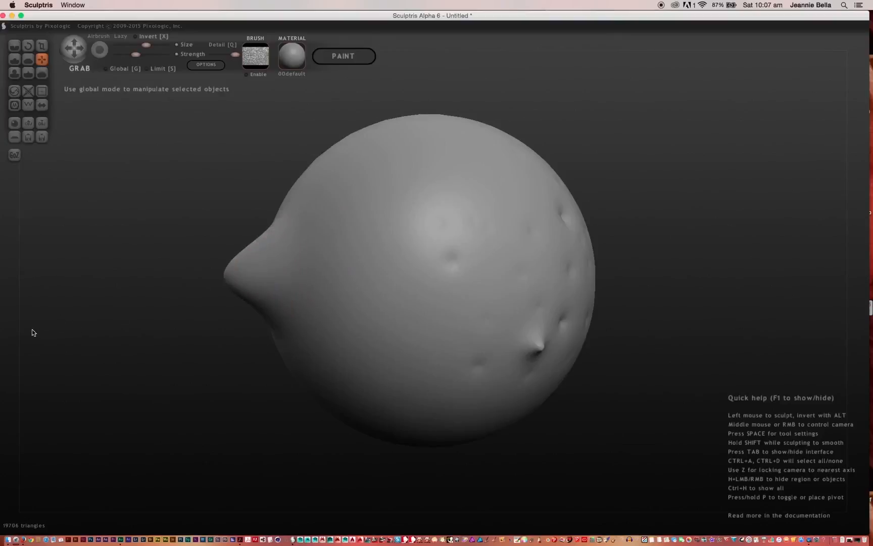
{"action": "mouse_move", "coordinate": [238, 285]}
{"action": "left_mouse_down"}
{"action": "mouse_move", "coordinate": [138, 286]}
{"action": "mouse_move", "coordinate": [122, 277]}
{"action": "left_mouse_up"}
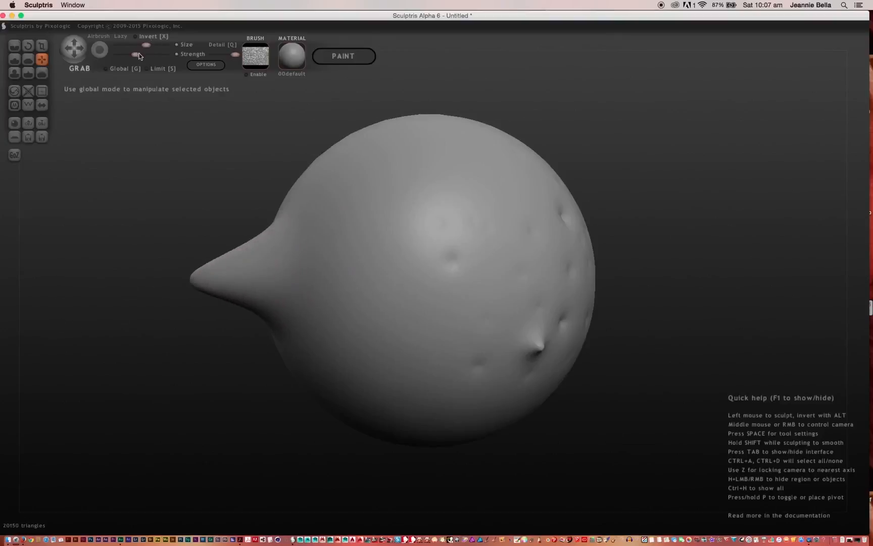
{"action": "left_click_drag", "start_coordinate": [139, 57], "coordinate": [158, 54]}
{"action": "left_click_drag", "start_coordinate": [202, 281], "coordinate": [86, 303]}
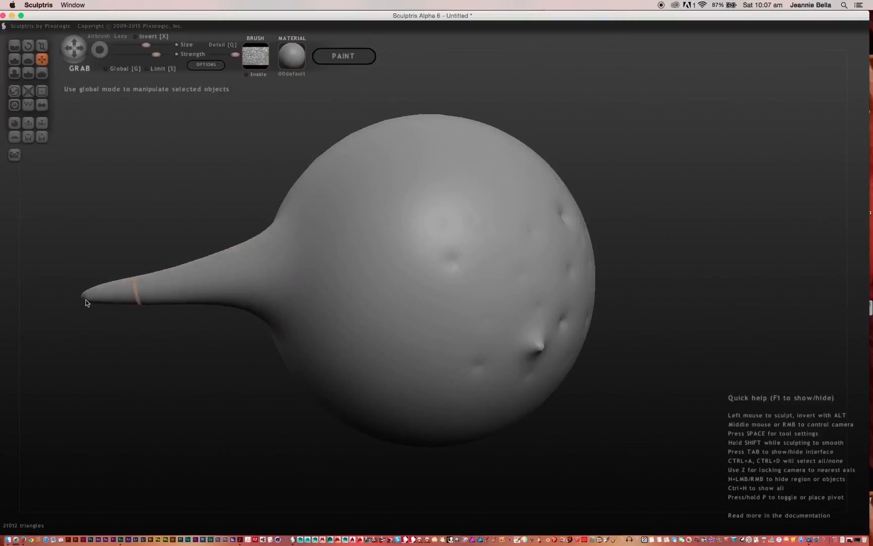
Step: Try enlarging the long horn's outer part with the Scale tool, and undo the scaling
{"action": "left_click", "coordinate": [42, 46]}
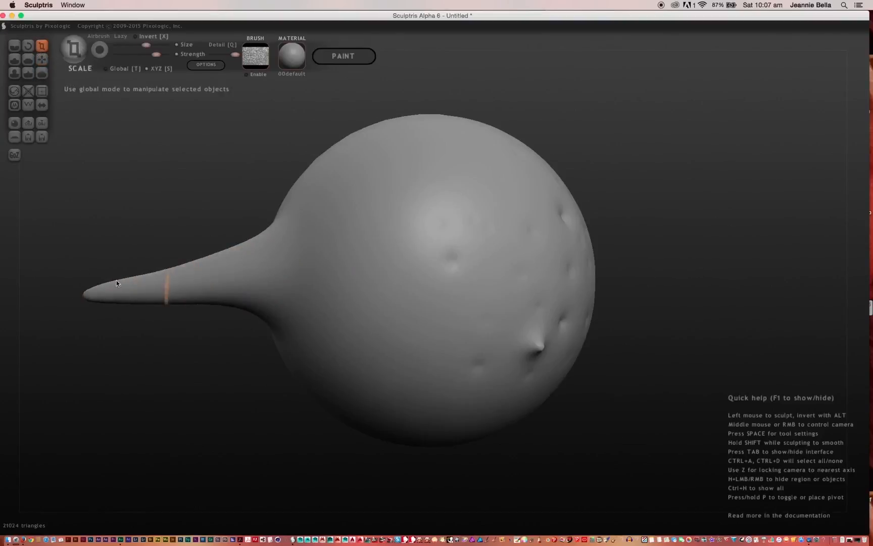
{"action": "mouse_move", "coordinate": [118, 286]}
{"action": "left_mouse_down"}
{"action": "mouse_move", "coordinate": [122, 216]}
{"action": "mouse_move", "coordinate": [148, 143]}
{"action": "mouse_move", "coordinate": [143, 293]}
{"action": "mouse_move", "coordinate": [91, 218]}
{"action": "mouse_move", "coordinate": [82, 141]}
{"action": "mouse_move", "coordinate": [89, 137]}
{"action": "mouse_move", "coordinate": [162, 283]}
{"action": "mouse_move", "coordinate": [248, 379]}
{"action": "mouse_move", "coordinate": [137, 269]}
{"action": "mouse_move", "coordinate": [150, 168]}
{"action": "mouse_move", "coordinate": [147, 197]}
{"action": "mouse_move", "coordinate": [234, 331]}
{"action": "mouse_move", "coordinate": [117, 269]}
{"action": "mouse_move", "coordinate": [87, 207]}
{"action": "mouse_move", "coordinate": [86, 144]}
{"action": "mouse_move", "coordinate": [155, 111]}
{"action": "left_mouse_up"}
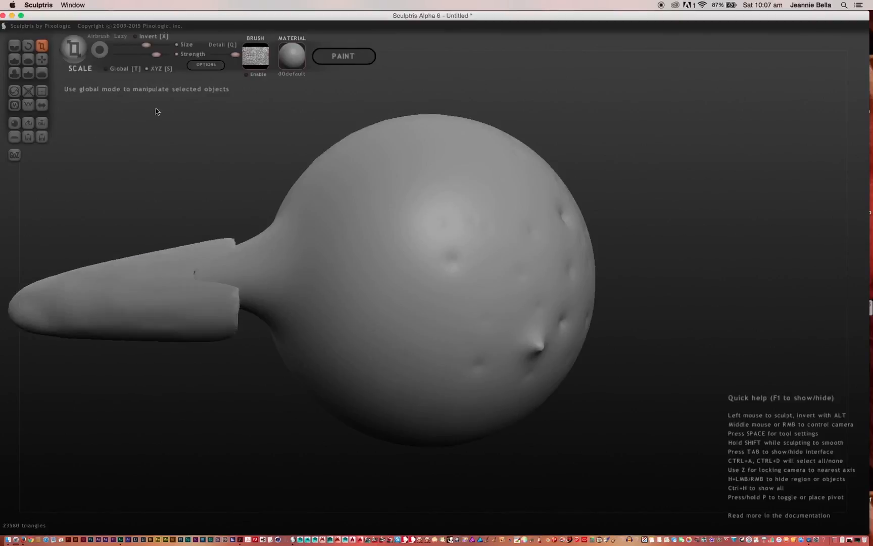
{"action": "key", "text": "ctrl+z"}
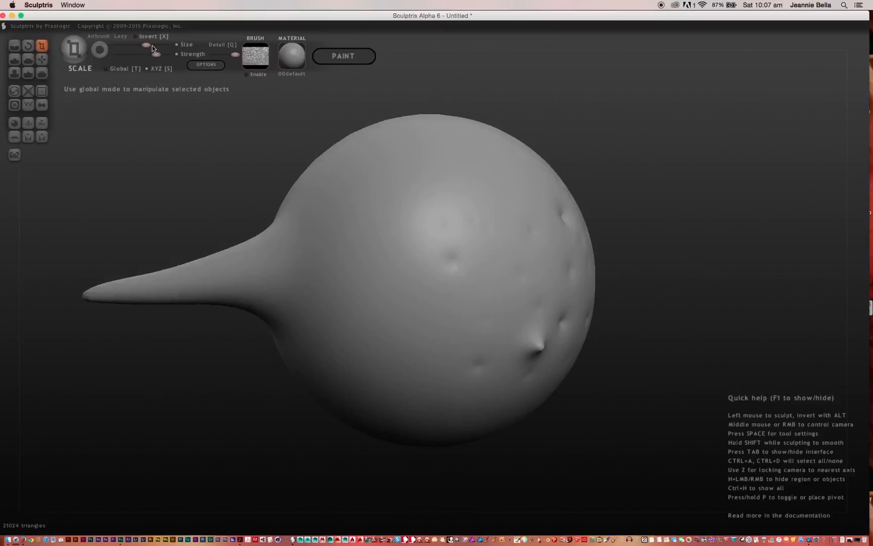
Step: Increase the Scale brush size and try scaling the long horn up and back down
{"action": "left_click_drag", "start_coordinate": [153, 48], "coordinate": [167, 46]}
{"action": "mouse_move", "coordinate": [137, 287]}
{"action": "left_mouse_down"}
{"action": "mouse_move", "coordinate": [163, 191]}
{"action": "mouse_move", "coordinate": [196, 148]}
{"action": "mouse_move", "coordinate": [150, 356]}
{"action": "mouse_move", "coordinate": [147, 503]}
{"action": "mouse_move", "coordinate": [193, 195]}
{"action": "mouse_move", "coordinate": [283, 91]}
{"action": "left_mouse_up"}
{"action": "left_click_drag", "start_coordinate": [224, 175], "coordinate": [140, 354]}
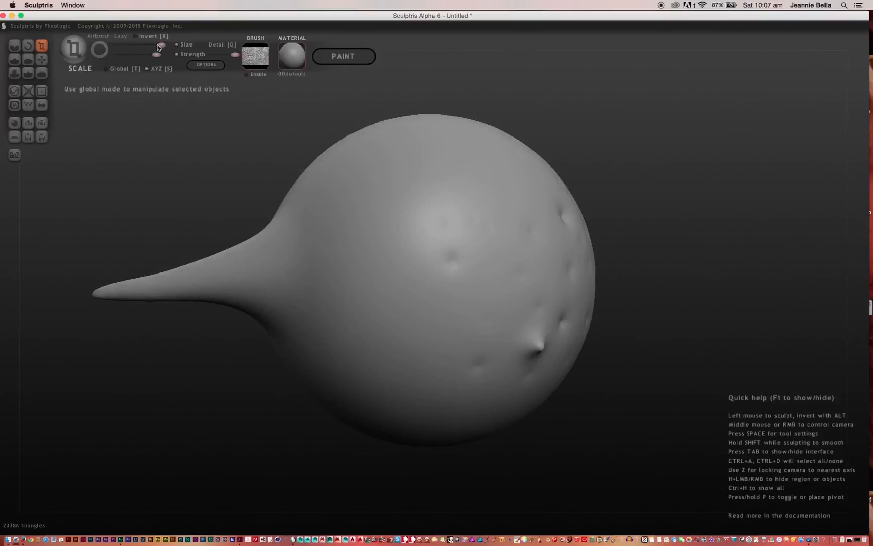
Step: Reduce the Scale brush size, try scaling the horn near its tip, and undo the last scaling
{"action": "left_click_drag", "start_coordinate": [157, 45], "coordinate": [134, 44]}
{"action": "mouse_move", "coordinate": [145, 295]}
{"action": "left_mouse_down"}
{"action": "mouse_move", "coordinate": [149, 224]}
{"action": "mouse_move", "coordinate": [155, 275]}
{"action": "left_mouse_up"}
{"action": "mouse_move", "coordinate": [158, 208]}
{"action": "left_mouse_down"}
{"action": "mouse_move", "coordinate": [164, 274]}
{"action": "mouse_move", "coordinate": [176, 196]}
{"action": "mouse_move", "coordinate": [154, 281]}
{"action": "mouse_move", "coordinate": [165, 196]}
{"action": "mouse_move", "coordinate": [161, 288]}
{"action": "mouse_move", "coordinate": [174, 187]}
{"action": "left_mouse_up"}
{"action": "key", "text": "ctrl+z"}
Step: Choose the Draw tool and undo the remaining scaling and pulls so the long horn is removed
{"action": "left_click", "coordinate": [17, 61]}
{"action": "key", "text": "ctrl+z"}
{"action": "key", "text": "ctrl+z"}
{"action": "key", "text": "ctrl+z"}
{"action": "key", "text": "ctrl+z"}
{"action": "key", "text": "ctrl+z"}
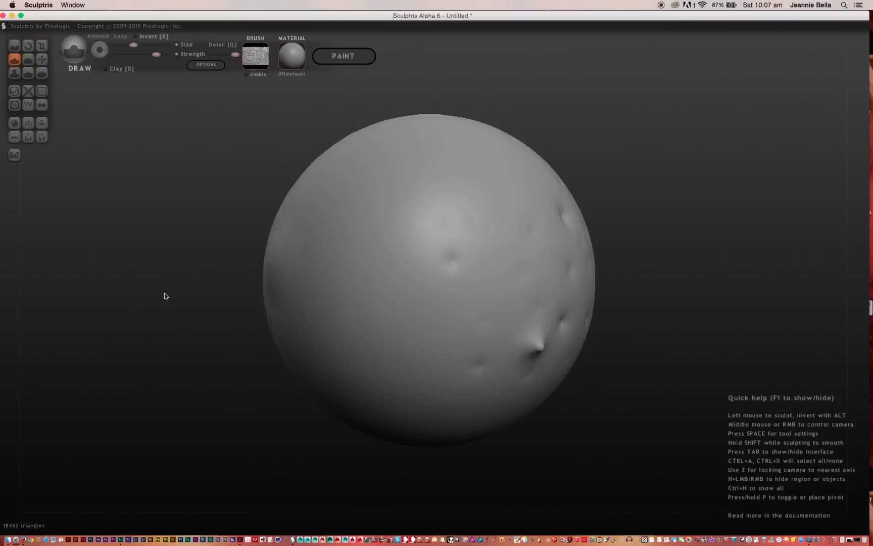
Step: Raise a patch of small bumps on a smooth side of the sphere with a small Draw brush
{"action": "left_click_drag", "start_coordinate": [163, 296], "coordinate": [265, 269]}
{"action": "mouse_move", "coordinate": [348, 250]}
{"action": "left_mouse_down"}
{"action": "mouse_move", "coordinate": [360, 179]}
{"action": "mouse_move", "coordinate": [390, 210]}
{"action": "mouse_move", "coordinate": [422, 218]}
{"action": "mouse_move", "coordinate": [412, 288]}
{"action": "mouse_move", "coordinate": [454, 291]}
{"action": "mouse_move", "coordinate": [456, 302]}
{"action": "left_mouse_up"}
{"action": "mouse_move", "coordinate": [350, 284]}
{"action": "left_mouse_down"}
{"action": "mouse_move", "coordinate": [306, 217]}
{"action": "mouse_move", "coordinate": [301, 293]}
{"action": "mouse_move", "coordinate": [326, 328]}
{"action": "mouse_move", "coordinate": [382, 310]}
{"action": "mouse_move", "coordinate": [342, 278]}
{"action": "mouse_move", "coordinate": [415, 345]}
{"action": "mouse_move", "coordinate": [483, 243]}
{"action": "mouse_move", "coordinate": [461, 198]}
{"action": "mouse_move", "coordinate": [446, 194]}
{"action": "left_mouse_up"}
Step: Increase the Draw brush size and build broad raised strokes over the bumpy patch
{"action": "left_click_drag", "start_coordinate": [141, 50], "coordinate": [149, 47]}
{"action": "mouse_move", "coordinate": [368, 229]}
{"action": "left_mouse_down"}
{"action": "mouse_move", "coordinate": [354, 230]}
{"action": "mouse_move", "coordinate": [371, 177]}
{"action": "mouse_move", "coordinate": [368, 190]}
{"action": "mouse_move", "coordinate": [361, 177]}
{"action": "mouse_move", "coordinate": [376, 150]}
{"action": "mouse_move", "coordinate": [397, 166]}
{"action": "mouse_move", "coordinate": [371, 175]}
{"action": "left_mouse_up"}
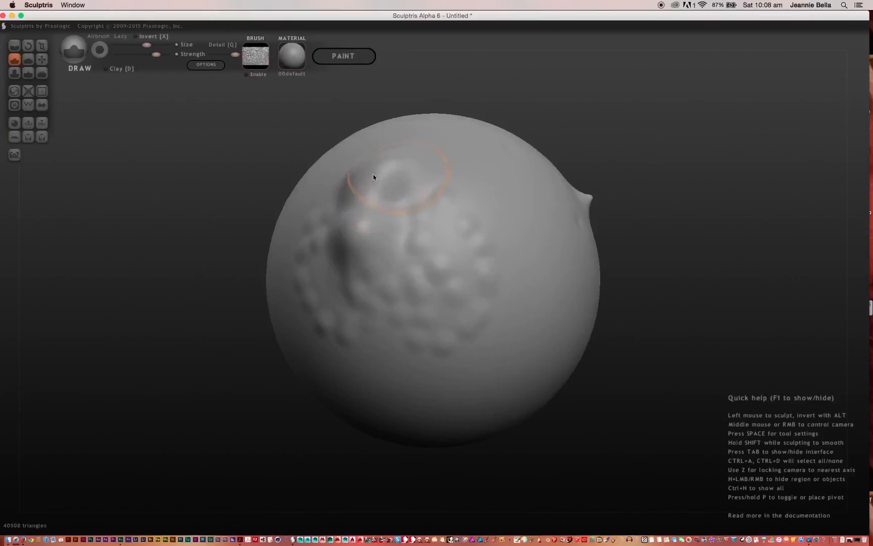
{"action": "mouse_move", "coordinate": [323, 287]}
{"action": "left_mouse_down"}
{"action": "mouse_move", "coordinate": [330, 239]}
{"action": "mouse_move", "coordinate": [362, 298]}
{"action": "mouse_move", "coordinate": [362, 273]}
{"action": "mouse_move", "coordinate": [384, 255]}
{"action": "mouse_move", "coordinate": [394, 216]}
{"action": "mouse_move", "coordinate": [425, 166]}
{"action": "left_mouse_up"}
Step: Build more broad Draw ridges on the smooth surface beside the bumpy patch, and undo the last stroke
{"action": "mouse_move", "coordinate": [263, 210]}
{"action": "left_mouse_down"}
{"action": "mouse_move", "coordinate": [253, 207]}
{"action": "mouse_move", "coordinate": [483, 183]}
{"action": "left_mouse_up"}
{"action": "left_click_drag", "start_coordinate": [482, 221], "coordinate": [492, 187]}
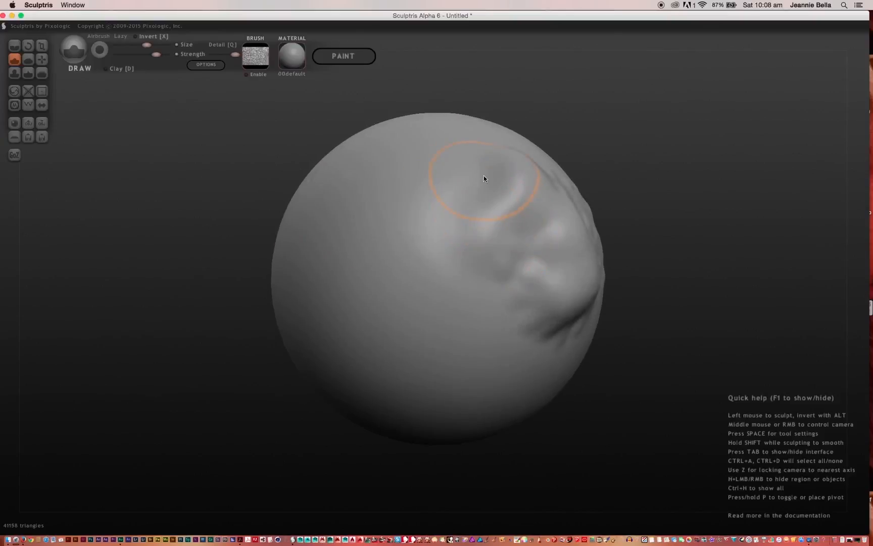
{"action": "mouse_move", "coordinate": [454, 261]}
{"action": "left_mouse_down"}
{"action": "mouse_move", "coordinate": [450, 254]}
{"action": "mouse_move", "coordinate": [460, 252]}
{"action": "mouse_move", "coordinate": [440, 260]}
{"action": "mouse_move", "coordinate": [505, 291]}
{"action": "mouse_move", "coordinate": [493, 263]}
{"action": "left_mouse_up"}
{"action": "left_click_drag", "start_coordinate": [495, 343], "coordinate": [520, 304]}
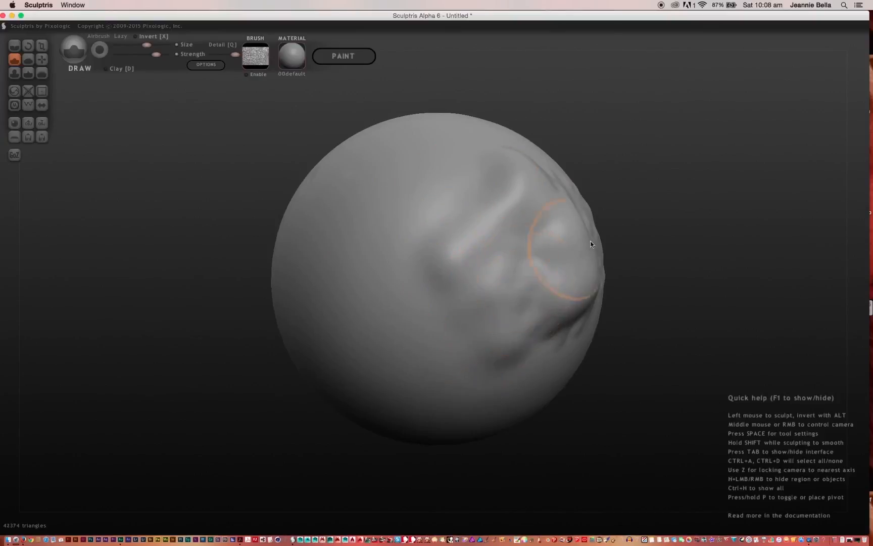
{"action": "mouse_move", "coordinate": [634, 165]}
{"action": "left_mouse_down"}
{"action": "mouse_move", "coordinate": [622, 245]}
{"action": "mouse_move", "coordinate": [448, 232]}
{"action": "mouse_move", "coordinate": [500, 185]}
{"action": "left_mouse_up"}
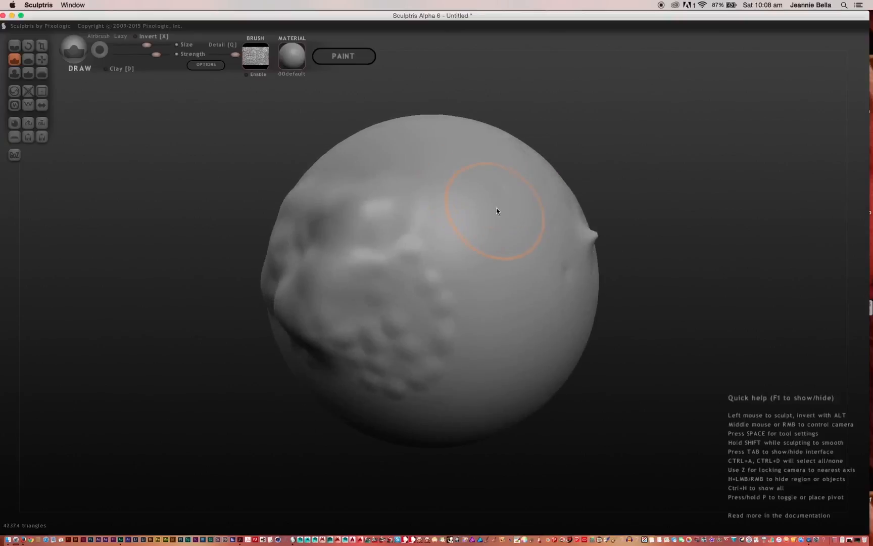
{"action": "key", "text": "ctrl+z"}
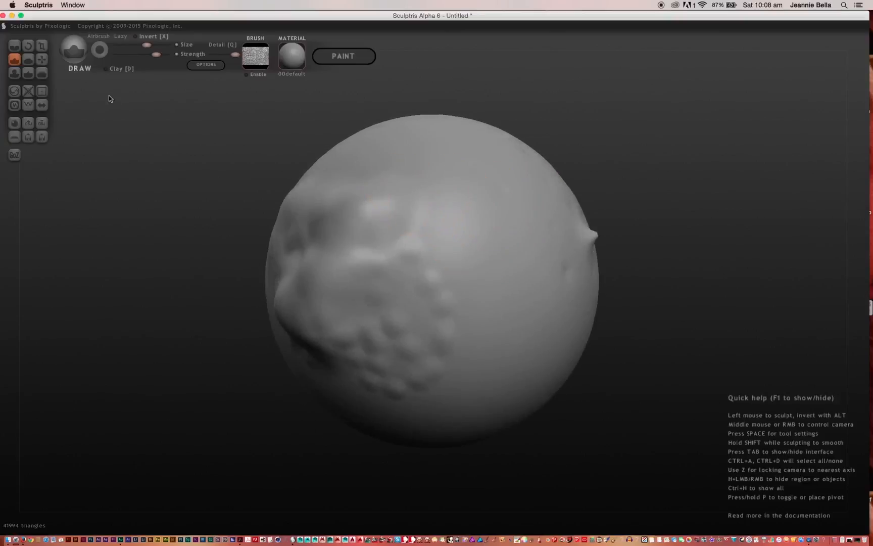
Step: Turn on Invert for the Draw tool and carve a round hollow beside the bumpy patch
{"action": "left_click", "coordinate": [134, 37]}
{"action": "left_click_drag", "start_coordinate": [459, 235], "coordinate": [459, 245]}
{"action": "left_click_drag", "start_coordinate": [595, 160], "coordinate": [364, 340]}
{"action": "mouse_move", "coordinate": [551, 187]}
{"action": "left_mouse_down"}
{"action": "mouse_move", "coordinate": [631, 58]}
{"action": "mouse_move", "coordinate": [591, 72]}
{"action": "left_mouse_up"}
{"action": "mouse_move", "coordinate": [285, 376]}
{"action": "left_mouse_down"}
{"action": "mouse_move", "coordinate": [277, 382]}
{"action": "mouse_move", "coordinate": [298, 382]}
{"action": "mouse_move", "coordinate": [318, 361]}
{"action": "left_mouse_up"}
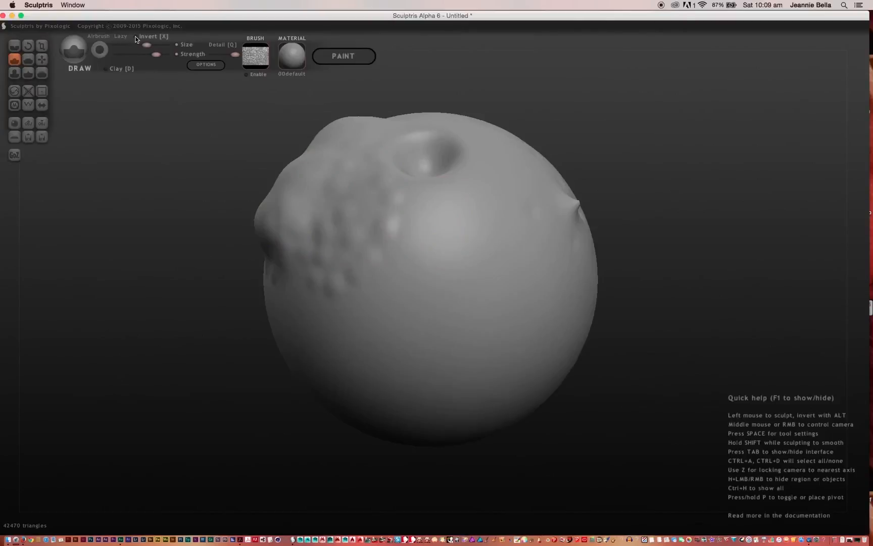
Step: Flatten the protruding bump in the sculpted patch into a small flat disc with the Flatten tool
{"action": "left_click", "coordinate": [28, 60]}
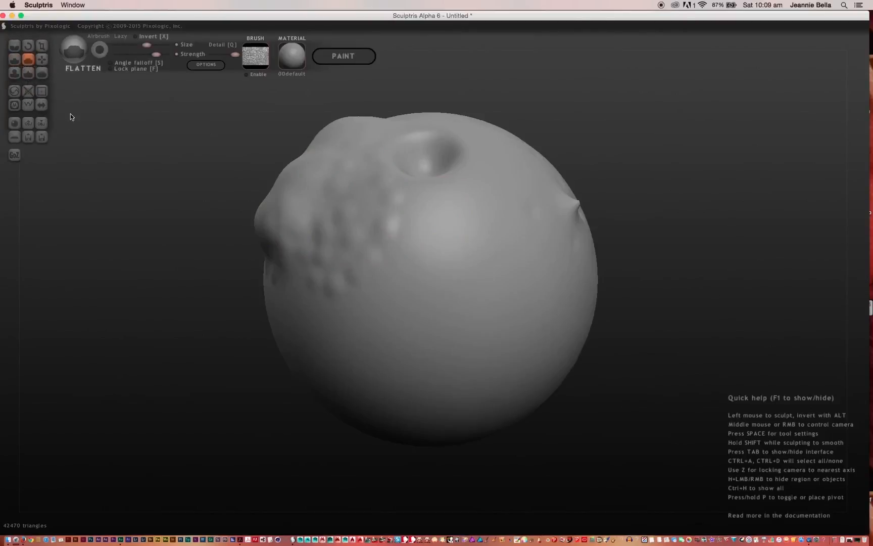
{"action": "left_click_drag", "start_coordinate": [386, 298], "coordinate": [426, 302]}
{"action": "mouse_move", "coordinate": [204, 318]}
{"action": "left_mouse_down"}
{"action": "mouse_move", "coordinate": [321, 346]}
{"action": "mouse_move", "coordinate": [302, 350]}
{"action": "left_mouse_up"}
{"action": "mouse_move", "coordinate": [449, 263]}
{"action": "left_mouse_down"}
{"action": "mouse_move", "coordinate": [446, 254]}
{"action": "mouse_move", "coordinate": [448, 281]}
{"action": "mouse_move", "coordinate": [444, 269]}
{"action": "left_mouse_up"}
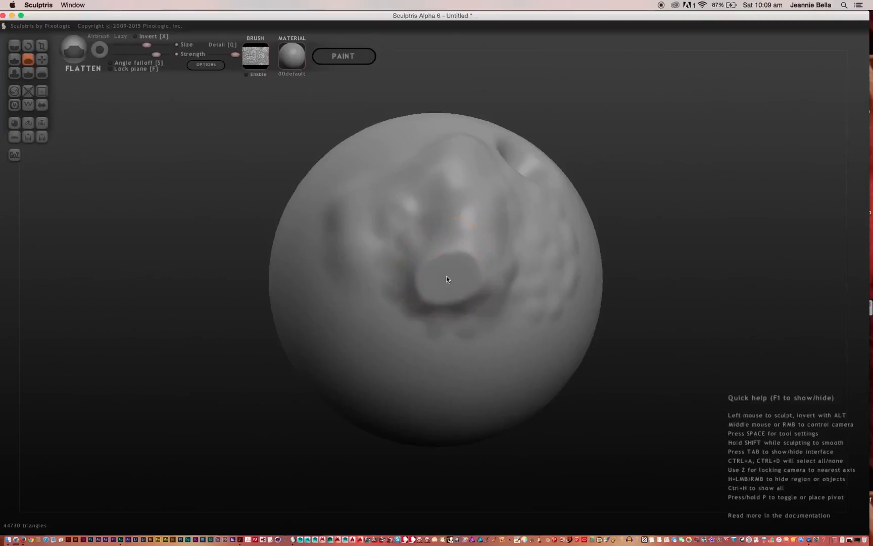
{"action": "mouse_move", "coordinate": [262, 381]}
{"action": "left_mouse_down"}
{"action": "mouse_move", "coordinate": [150, 361]}
{"action": "mouse_move", "coordinate": [230, 398]}
{"action": "mouse_move", "coordinate": [243, 370]}
{"action": "mouse_move", "coordinate": [189, 438]}
{"action": "mouse_move", "coordinate": [228, 438]}
{"action": "left_mouse_up"}
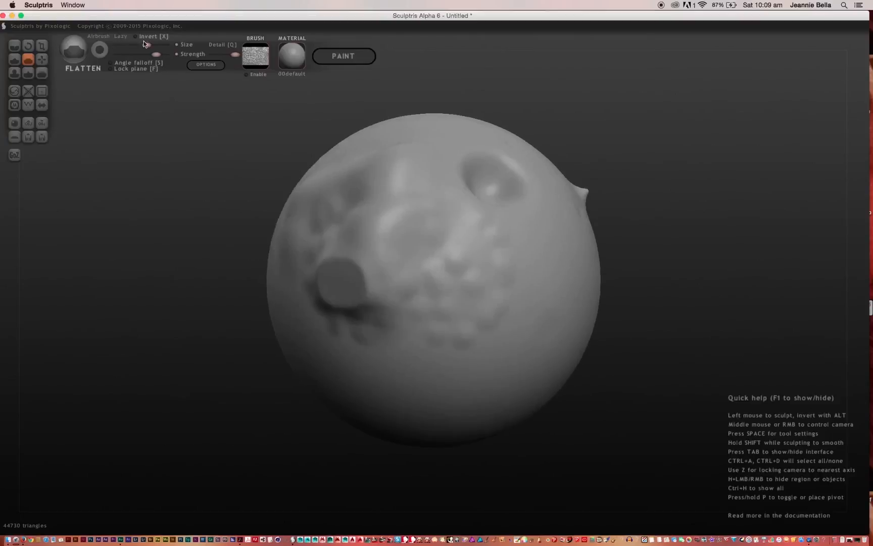
Step: Flatten a wide disc over the protruding bump with a larger, stronger Flatten brush, and soften its upper edge with a smaller, weaker one
{"action": "left_click_drag", "start_coordinate": [151, 44], "coordinate": [165, 45]}
{"action": "mouse_move", "coordinate": [412, 280]}
{"action": "left_mouse_down"}
{"action": "mouse_move", "coordinate": [347, 281]}
{"action": "mouse_move", "coordinate": [345, 266]}
{"action": "mouse_move", "coordinate": [355, 272]}
{"action": "mouse_move", "coordinate": [366, 252]}
{"action": "left_mouse_up"}
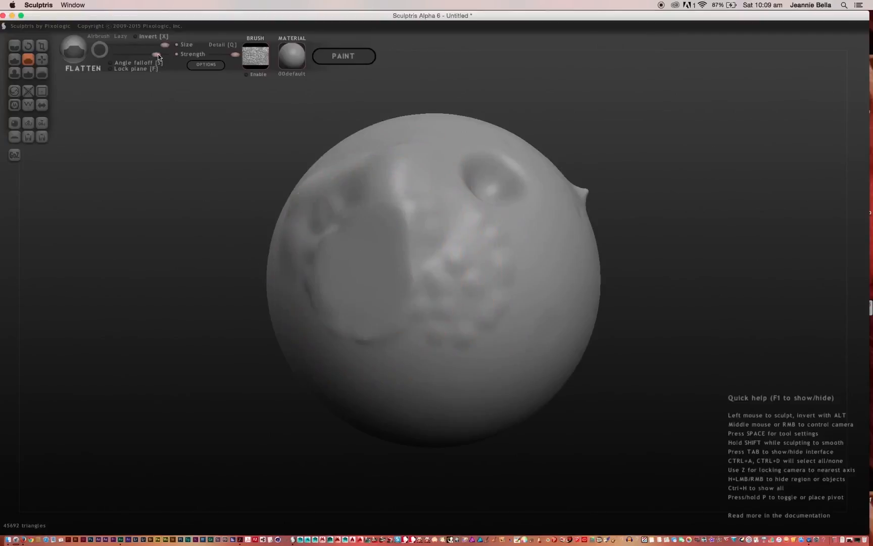
{"action": "left_click_drag", "start_coordinate": [157, 55], "coordinate": [165, 54]}
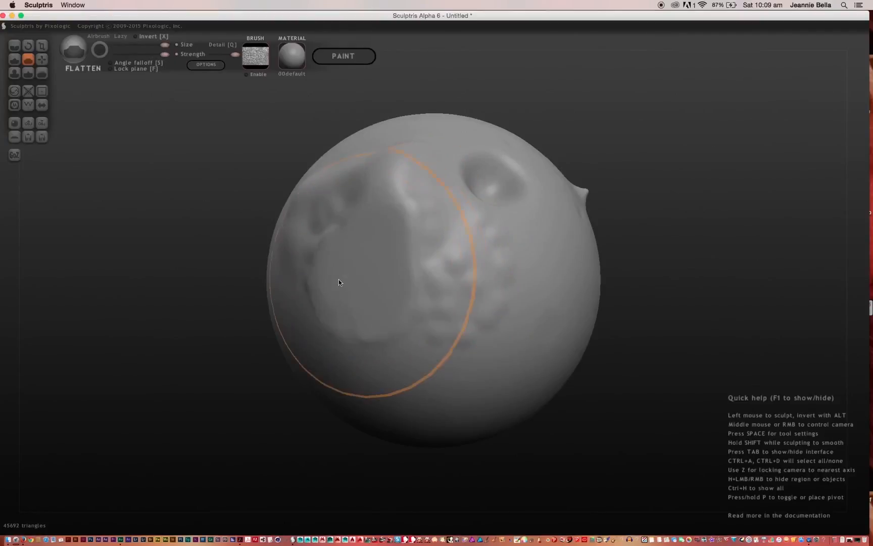
{"action": "left_click_drag", "start_coordinate": [339, 282], "coordinate": [329, 267]}
{"action": "mouse_move", "coordinate": [162, 54]}
{"action": "left_mouse_down"}
{"action": "mouse_move", "coordinate": [138, 59]}
{"action": "mouse_move", "coordinate": [145, 45]}
{"action": "left_mouse_up"}
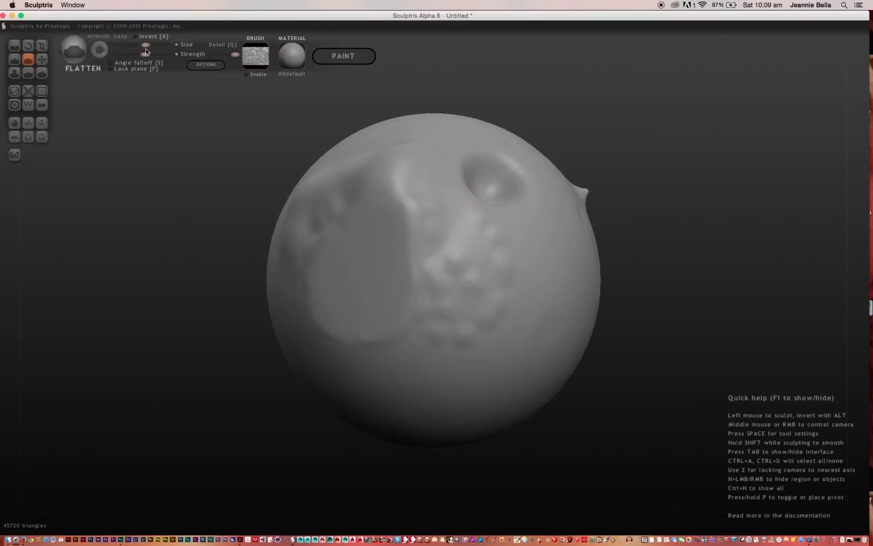
{"action": "mouse_move", "coordinate": [370, 261]}
{"action": "left_mouse_down"}
{"action": "mouse_move", "coordinate": [407, 259]}
{"action": "mouse_move", "coordinate": [428, 243]}
{"action": "mouse_move", "coordinate": [395, 207]}
{"action": "mouse_move", "coordinate": [402, 198]}
{"action": "mouse_move", "coordinate": [372, 181]}
{"action": "mouse_move", "coordinate": [328, 204]}
{"action": "mouse_move", "coordinate": [330, 248]}
{"action": "left_mouse_up"}
Step: Try pulling a thick arm out of the flattened disc with Grab, and undo the pulls and the last Flatten stroke
{"action": "left_click", "coordinate": [41, 60]}
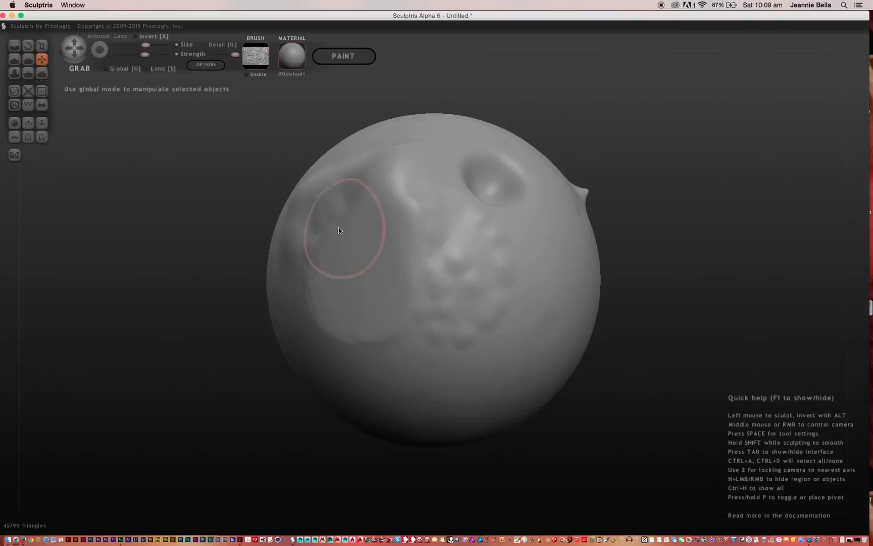
{"action": "mouse_move", "coordinate": [318, 260]}
{"action": "left_mouse_down"}
{"action": "mouse_move", "coordinate": [174, 272]}
{"action": "mouse_move", "coordinate": [137, 285]}
{"action": "mouse_move", "coordinate": [145, 286]}
{"action": "left_mouse_up"}
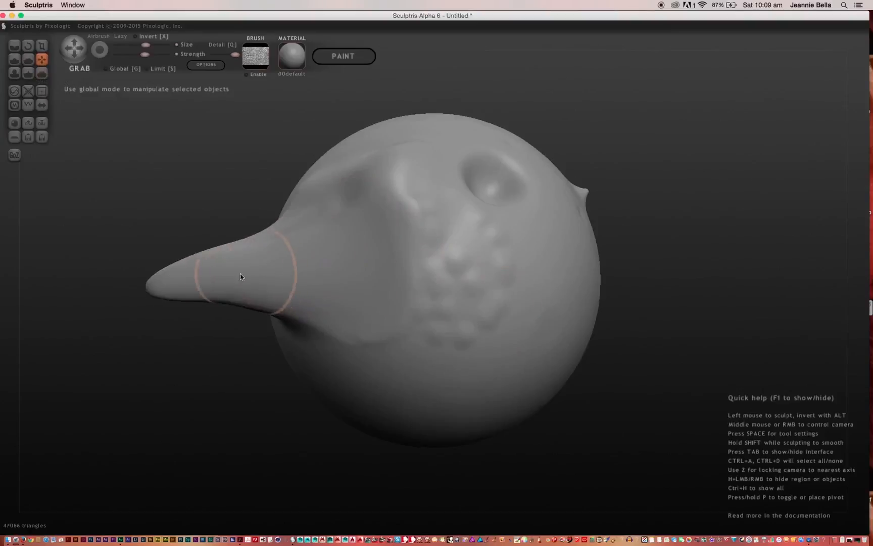
{"action": "mouse_move", "coordinate": [240, 273]}
{"action": "left_mouse_down"}
{"action": "mouse_move", "coordinate": [134, 303]}
{"action": "mouse_move", "coordinate": [254, 273]}
{"action": "mouse_move", "coordinate": [179, 338]}
{"action": "mouse_move", "coordinate": [240, 273]}
{"action": "mouse_move", "coordinate": [220, 300]}
{"action": "left_mouse_up"}
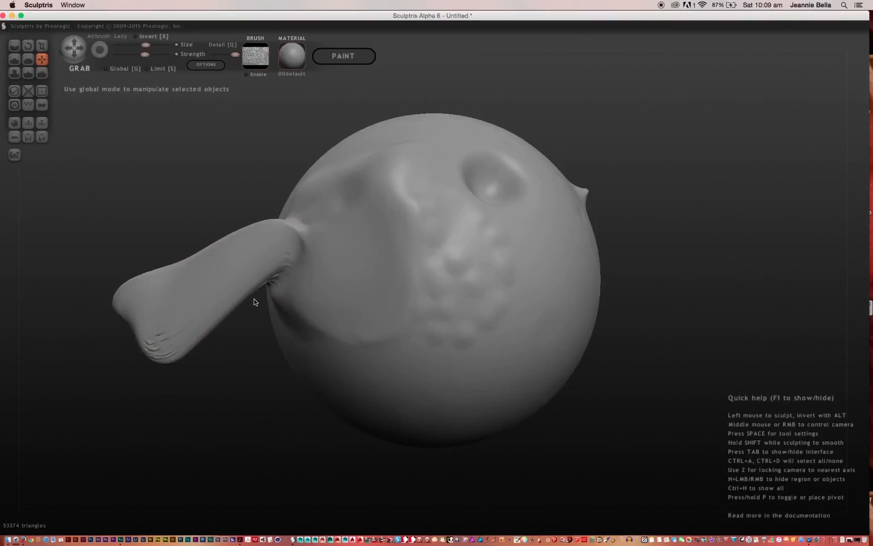
{"action": "key", "text": "ctrl+z"}
{"action": "key", "text": "ctrl+z"}
{"action": "key", "text": "ctrl+z"}
{"action": "key", "text": "ctrl+z"}
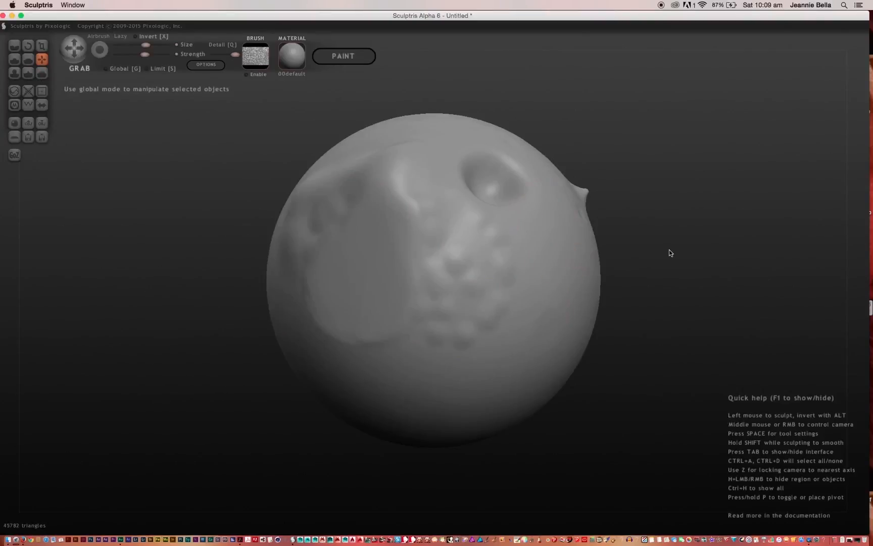
Step: Try pulling a long horn out of the raised area beside the round hollow with Grab, and undo it
{"action": "mouse_move", "coordinate": [669, 250]}
{"action": "left_mouse_down"}
{"action": "mouse_move", "coordinate": [505, 315]}
{"action": "mouse_move", "coordinate": [466, 303]}
{"action": "mouse_move", "coordinate": [550, 362]}
{"action": "left_mouse_up"}
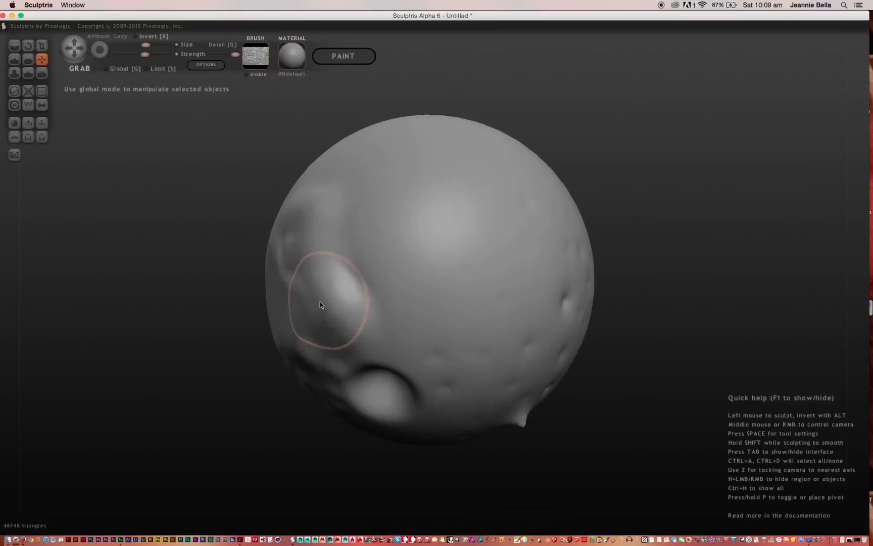
{"action": "left_click_drag", "start_coordinate": [320, 301], "coordinate": [245, 364]}
{"action": "mouse_move", "coordinate": [318, 299]}
{"action": "left_mouse_down"}
{"action": "mouse_move", "coordinate": [201, 400]}
{"action": "mouse_move", "coordinate": [205, 368]}
{"action": "left_mouse_up"}
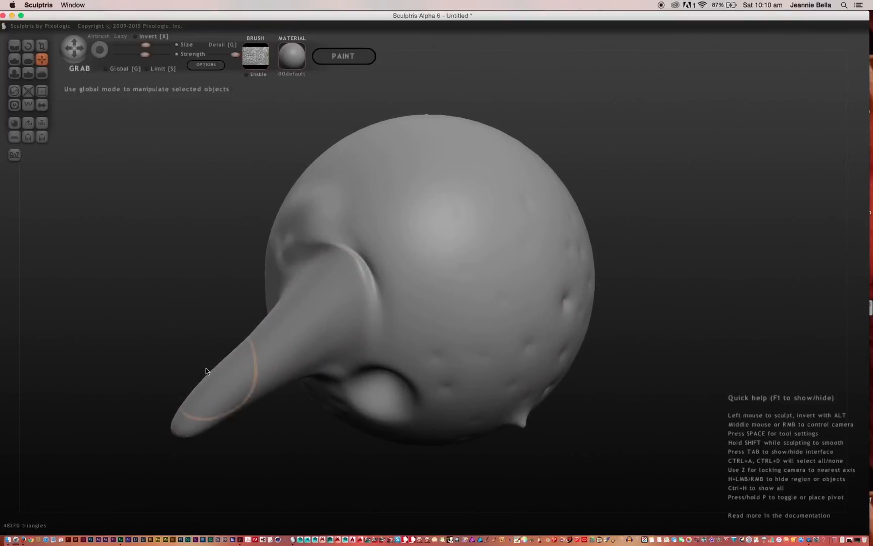
{"action": "key", "text": "ctrl+z"}
Step: Pull the raised ridge beside the round hollow slightly outwards with Grab
{"action": "mouse_move", "coordinate": [197, 323]}
{"action": "left_mouse_down"}
{"action": "mouse_move", "coordinate": [312, 321]}
{"action": "mouse_move", "coordinate": [395, 181]}
{"action": "mouse_move", "coordinate": [280, 201]}
{"action": "mouse_move", "coordinate": [206, 309]}
{"action": "left_mouse_up"}
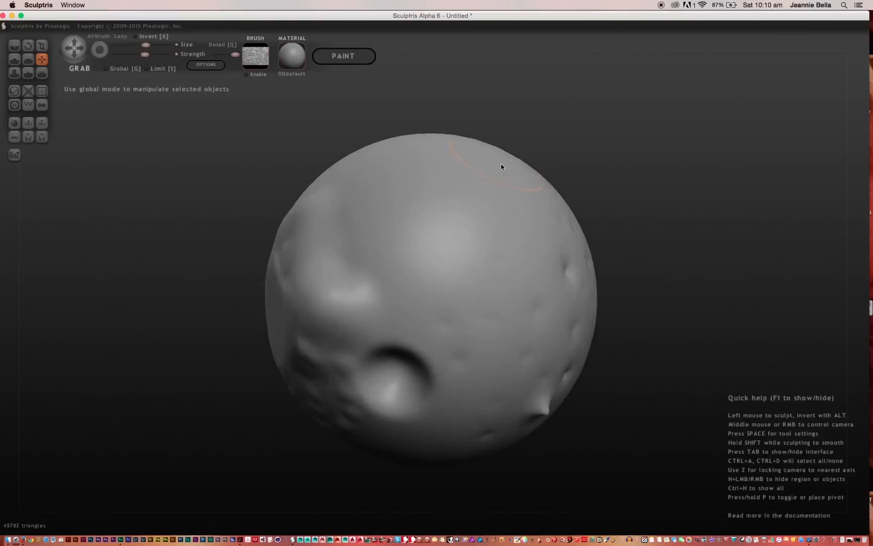
{"action": "mouse_move", "coordinate": [543, 119]}
{"action": "left_mouse_down"}
{"action": "mouse_move", "coordinate": [517, 181]}
{"action": "mouse_move", "coordinate": [464, 229]}
{"action": "left_mouse_up"}
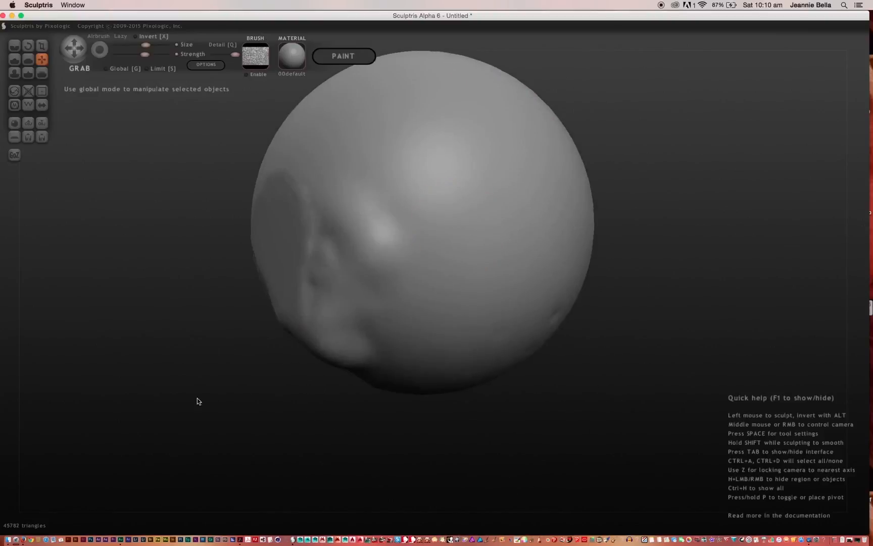
{"action": "mouse_move", "coordinate": [198, 400]}
{"action": "left_mouse_down"}
{"action": "mouse_move", "coordinate": [307, 272]}
{"action": "mouse_move", "coordinate": [319, 288]}
{"action": "left_mouse_up"}
{"action": "mouse_move", "coordinate": [187, 363]}
{"action": "left_mouse_down"}
{"action": "mouse_move", "coordinate": [276, 388]}
{"action": "mouse_move", "coordinate": [520, 337]}
{"action": "left_mouse_up"}
{"action": "mouse_move", "coordinate": [471, 394]}
{"action": "left_mouse_down"}
{"action": "mouse_move", "coordinate": [446, 392]}
{"action": "mouse_move", "coordinate": [439, 403]}
{"action": "mouse_move", "coordinate": [467, 418]}
{"action": "left_mouse_up"}
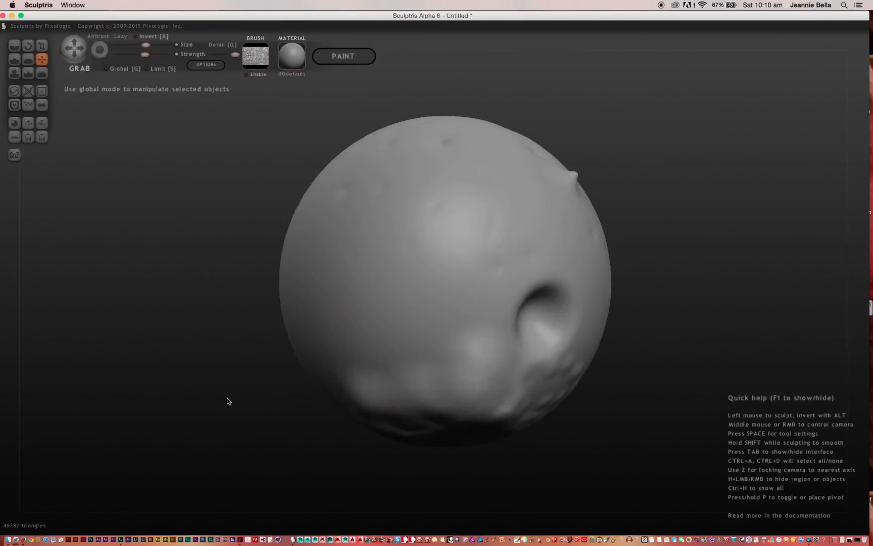
{"action": "mouse_move", "coordinate": [228, 401]}
{"action": "left_mouse_down"}
{"action": "mouse_move", "coordinate": [214, 471]}
{"action": "mouse_move", "coordinate": [137, 444]}
{"action": "mouse_move", "coordinate": [292, 444]}
{"action": "mouse_move", "coordinate": [194, 448]}
{"action": "mouse_move", "coordinate": [255, 375]}
{"action": "mouse_move", "coordinate": [312, 382]}
{"action": "mouse_move", "coordinate": [319, 420]}
{"action": "mouse_move", "coordinate": [327, 412]}
{"action": "left_mouse_up"}
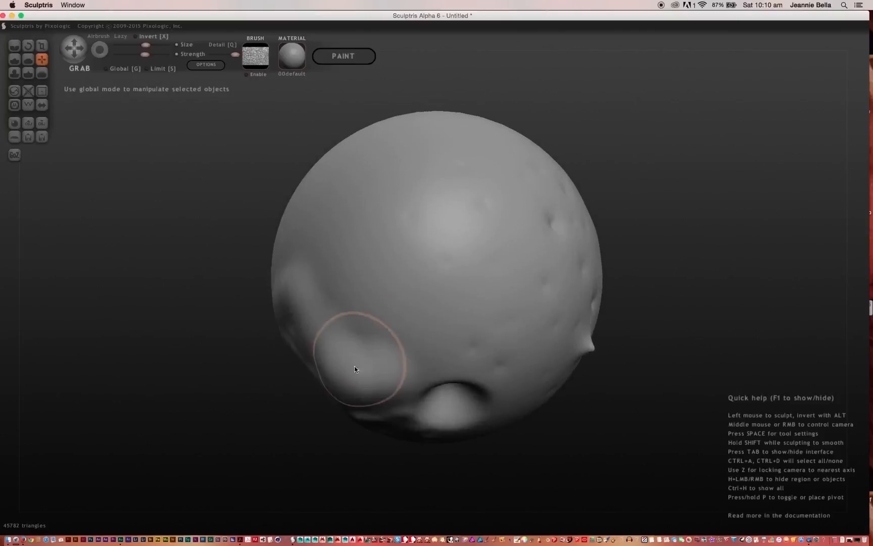
{"action": "mouse_move", "coordinate": [354, 368]}
{"action": "left_mouse_down"}
{"action": "mouse_move", "coordinate": [335, 384]}
{"action": "mouse_move", "coordinate": [347, 360]}
{"action": "mouse_move", "coordinate": [345, 390]}
{"action": "mouse_move", "coordinate": [308, 389]}
{"action": "left_mouse_up"}
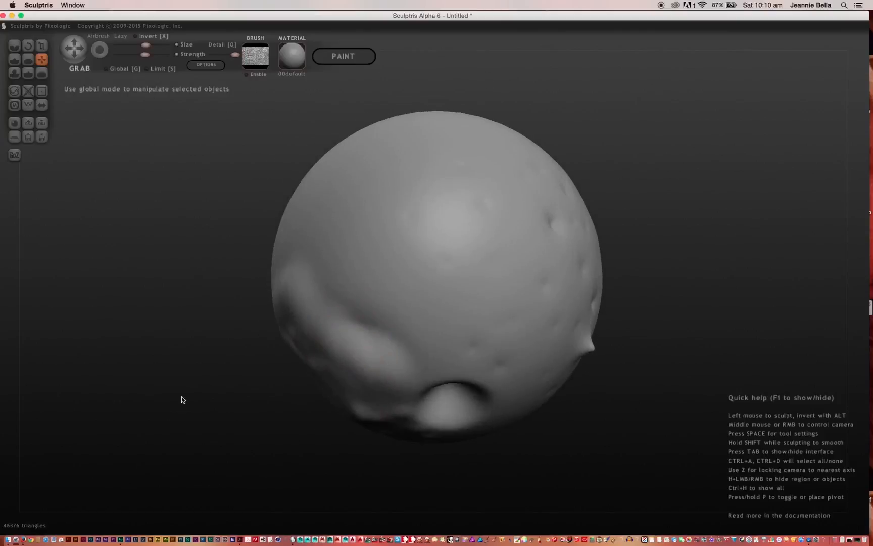
Step: Try pulling a huge bulge out of the sphere beside the flattened disc with a larger Grab brush, and undo the pulls
{"action": "mouse_move", "coordinate": [183, 399]}
{"action": "left_mouse_down"}
{"action": "mouse_move", "coordinate": [253, 341]}
{"action": "mouse_move", "coordinate": [257, 440]}
{"action": "mouse_move", "coordinate": [226, 361]}
{"action": "mouse_move", "coordinate": [286, 404]}
{"action": "mouse_move", "coordinate": [259, 446]}
{"action": "left_mouse_up"}
{"action": "mouse_move", "coordinate": [271, 357]}
{"action": "right_mouse_down"}
{"action": "mouse_move", "coordinate": [323, 347]}
{"action": "mouse_move", "coordinate": [302, 360]}
{"action": "mouse_move", "coordinate": [285, 351]}
{"action": "right_mouse_up"}
{"action": "left_click_drag", "start_coordinate": [146, 44], "coordinate": [160, 45]}
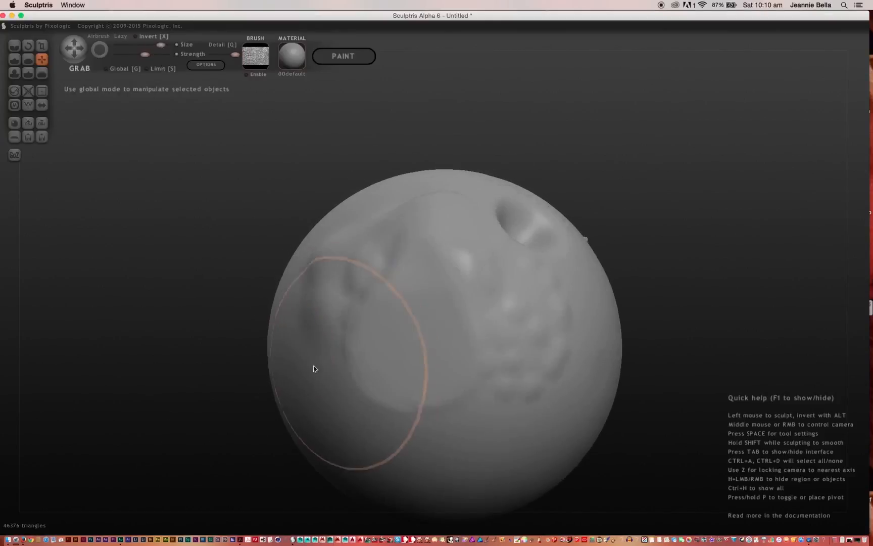
{"action": "mouse_move", "coordinate": [313, 365]}
{"action": "left_mouse_down"}
{"action": "mouse_move", "coordinate": [279, 366]}
{"action": "mouse_move", "coordinate": [318, 345]}
{"action": "mouse_move", "coordinate": [249, 380]}
{"action": "mouse_move", "coordinate": [324, 338]}
{"action": "mouse_move", "coordinate": [162, 388]}
{"action": "mouse_move", "coordinate": [370, 300]}
{"action": "mouse_move", "coordinate": [230, 370]}
{"action": "mouse_move", "coordinate": [337, 344]}
{"action": "mouse_move", "coordinate": [250, 366]}
{"action": "mouse_move", "coordinate": [315, 325]}
{"action": "mouse_move", "coordinate": [309, 336]}
{"action": "left_mouse_up"}
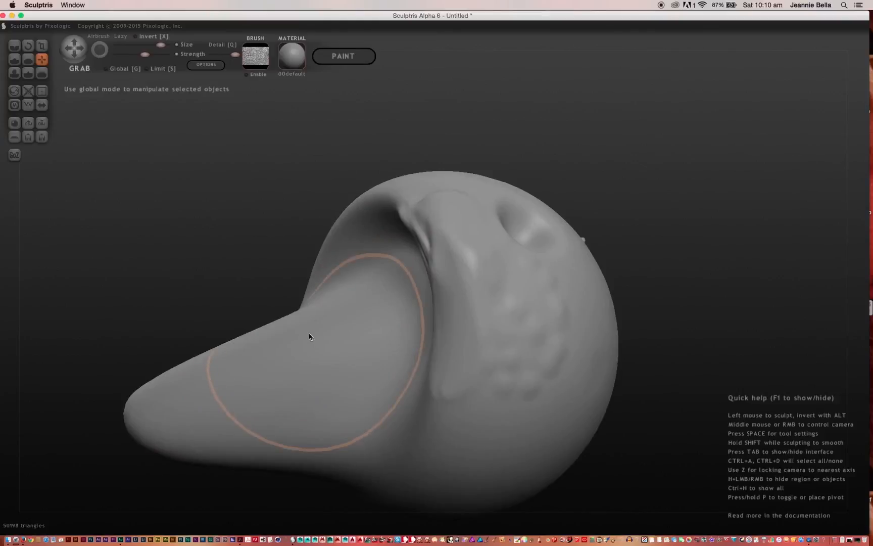
{"action": "key", "text": "ctrl+z"}
{"action": "key", "text": "ctrl+z"}
{"action": "key", "text": "ctrl+z"}
{"action": "key", "text": "ctrl+z"}
{"action": "key", "text": "ctrl+z"}
{"action": "key", "text": "ctrl+z"}
Step: Sink a wide, deep hollow above the flattened disc with a stronger Inflate brush and Invert on
{"action": "mouse_move", "coordinate": [256, 357]}
{"action": "left_mouse_down"}
{"action": "mouse_move", "coordinate": [285, 414]}
{"action": "mouse_move", "coordinate": [268, 374]}
{"action": "mouse_move", "coordinate": [173, 327]}
{"action": "mouse_move", "coordinate": [221, 357]}
{"action": "mouse_move", "coordinate": [275, 352]}
{"action": "mouse_move", "coordinate": [177, 360]}
{"action": "mouse_move", "coordinate": [274, 355]}
{"action": "mouse_move", "coordinate": [528, 200]}
{"action": "mouse_move", "coordinate": [461, 406]}
{"action": "mouse_move", "coordinate": [283, 409]}
{"action": "mouse_move", "coordinate": [337, 410]}
{"action": "mouse_move", "coordinate": [329, 407]}
{"action": "left_mouse_up"}
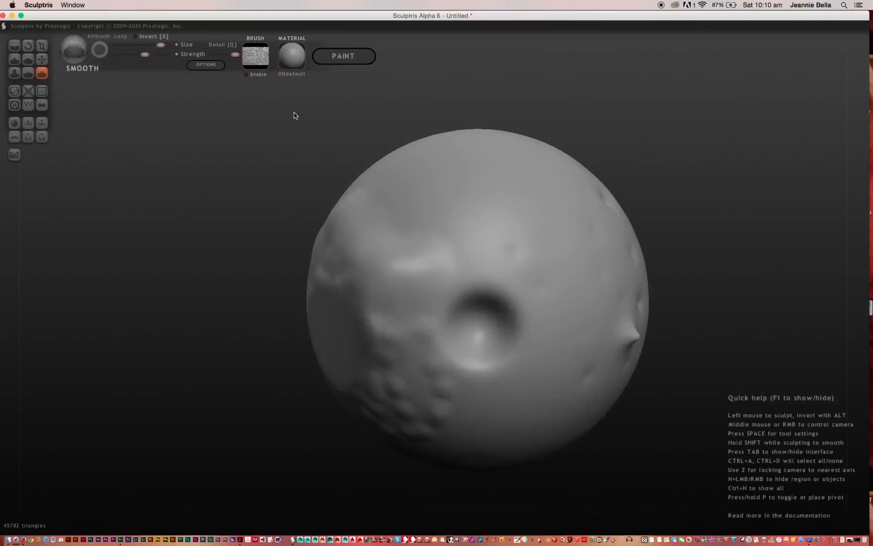
{"action": "left_click", "coordinate": [42, 60]}
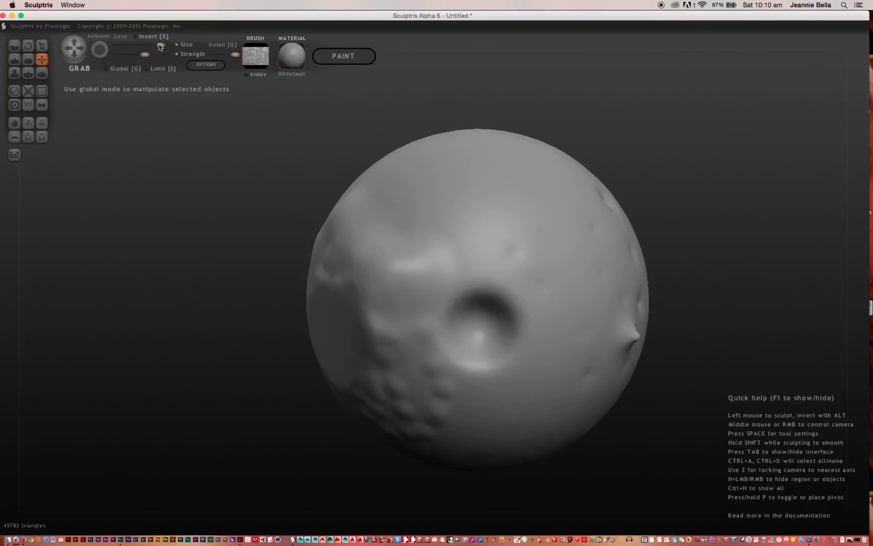
{"action": "left_click", "coordinate": [14, 73]}
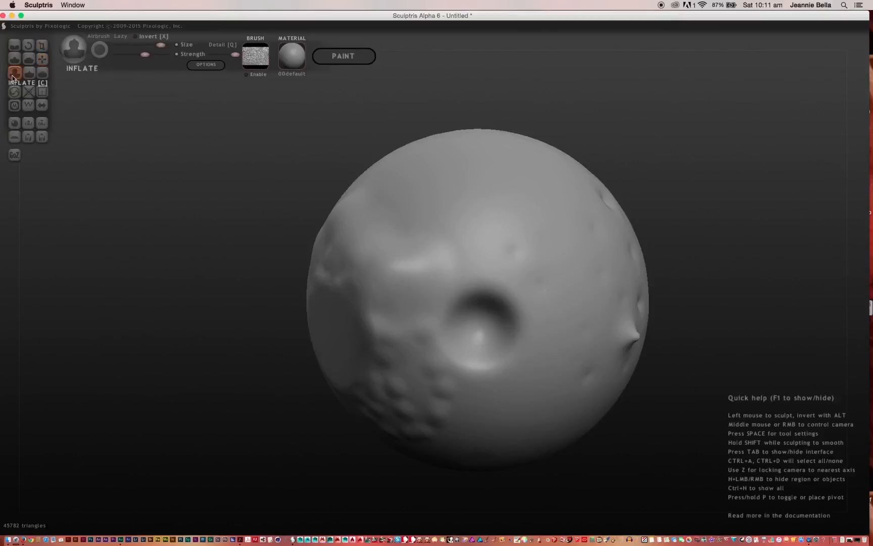
{"action": "mouse_move", "coordinate": [313, 228]}
{"action": "left_mouse_down"}
{"action": "mouse_move", "coordinate": [380, 230]}
{"action": "mouse_move", "coordinate": [378, 249]}
{"action": "mouse_move", "coordinate": [249, 262]}
{"action": "mouse_move", "coordinate": [328, 308]}
{"action": "mouse_move", "coordinate": [373, 209]}
{"action": "mouse_move", "coordinate": [364, 218]}
{"action": "left_mouse_up"}
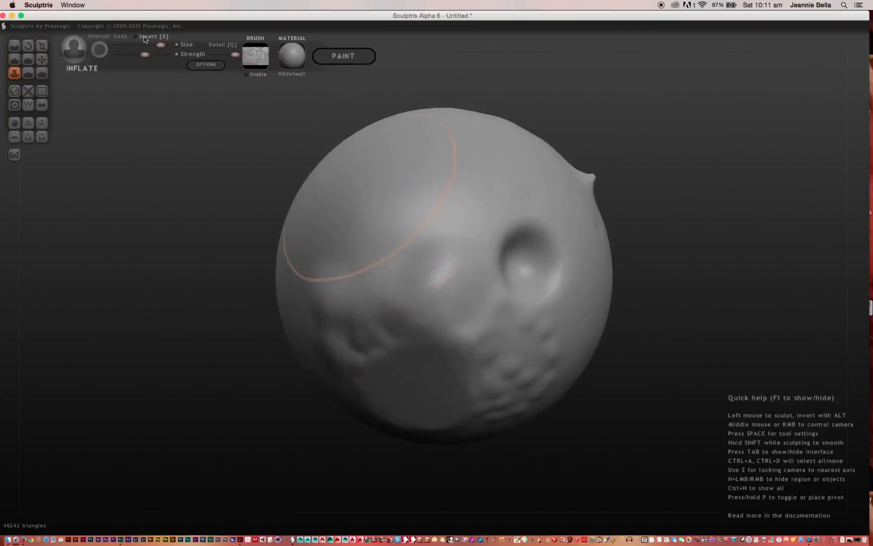
{"action": "left_click_drag", "start_coordinate": [145, 54], "coordinate": [157, 55]}
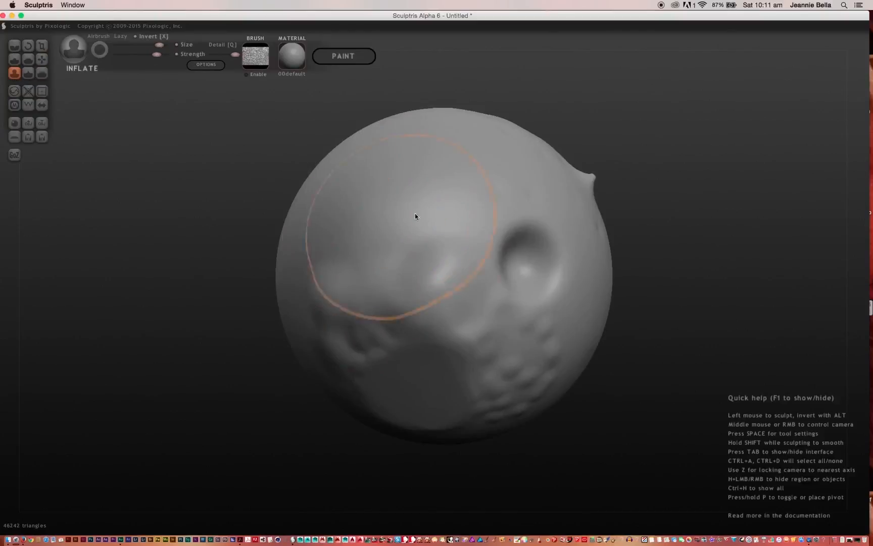
{"action": "left_click_drag", "start_coordinate": [362, 226], "coordinate": [370, 229]}
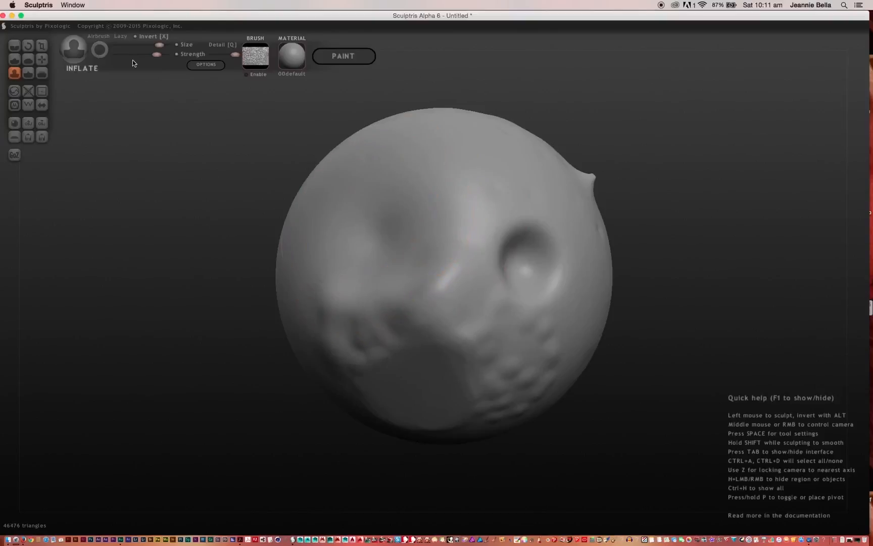
{"action": "left_click", "coordinate": [137, 39]}
{"action": "left_click_drag", "start_coordinate": [370, 237], "coordinate": [377, 227]}
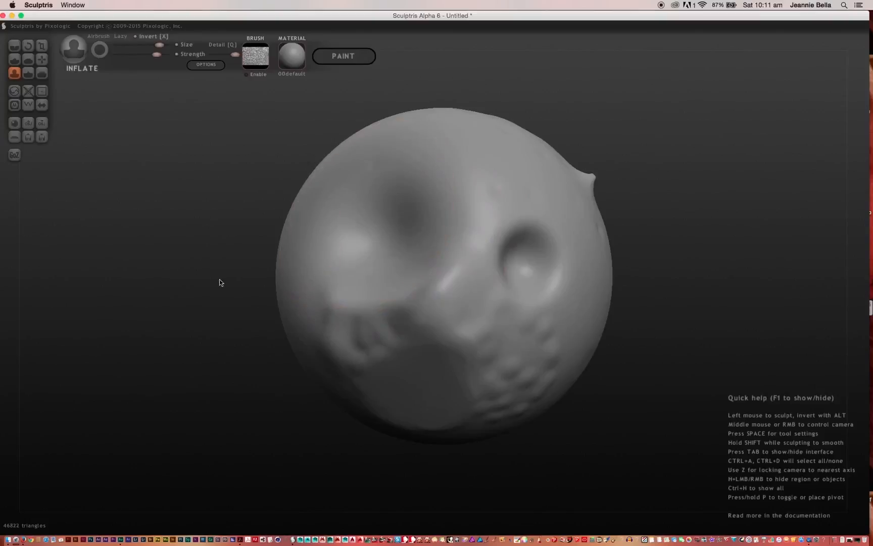
Step: Turn Invert off and Inflate a large rounded bump out of the sphere's smooth side, near the new hollow
{"action": "mouse_move", "coordinate": [219, 279]}
{"action": "left_mouse_down"}
{"action": "mouse_move", "coordinate": [273, 312]}
{"action": "mouse_move", "coordinate": [370, 203]}
{"action": "mouse_move", "coordinate": [409, 181]}
{"action": "mouse_move", "coordinate": [372, 249]}
{"action": "mouse_move", "coordinate": [415, 162]}
{"action": "mouse_move", "coordinate": [362, 163]}
{"action": "left_mouse_up"}
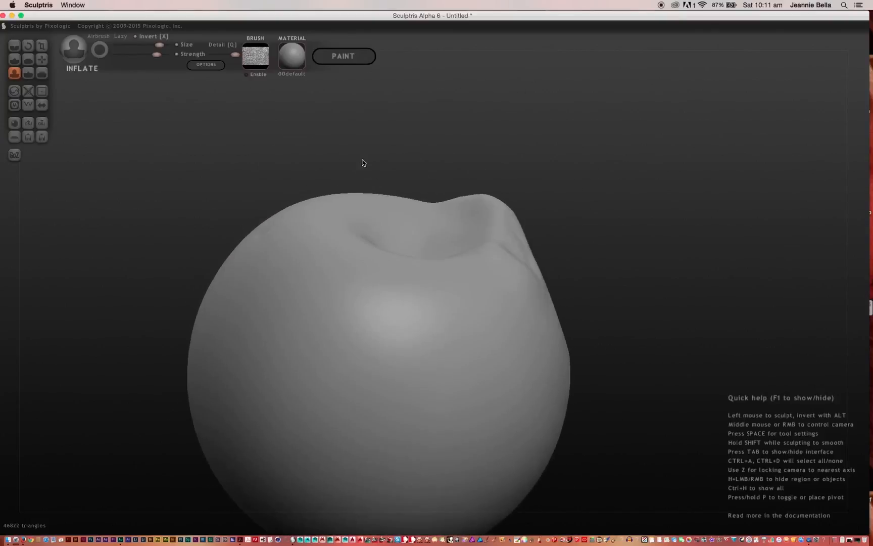
{"action": "left_click", "coordinate": [138, 36]}
{"action": "mouse_move", "coordinate": [334, 353]}
{"action": "left_mouse_down"}
{"action": "mouse_move", "coordinate": [342, 353]}
{"action": "mouse_move", "coordinate": [331, 373]}
{"action": "mouse_move", "coordinate": [332, 360]}
{"action": "left_mouse_up"}
{"action": "mouse_move", "coordinate": [579, 226]}
{"action": "left_mouse_down"}
{"action": "mouse_move", "coordinate": [504, 319]}
{"action": "mouse_move", "coordinate": [454, 306]}
{"action": "mouse_move", "coordinate": [571, 177]}
{"action": "mouse_move", "coordinate": [582, 152]}
{"action": "mouse_move", "coordinate": [599, 165]}
{"action": "mouse_move", "coordinate": [560, 175]}
{"action": "left_mouse_up"}
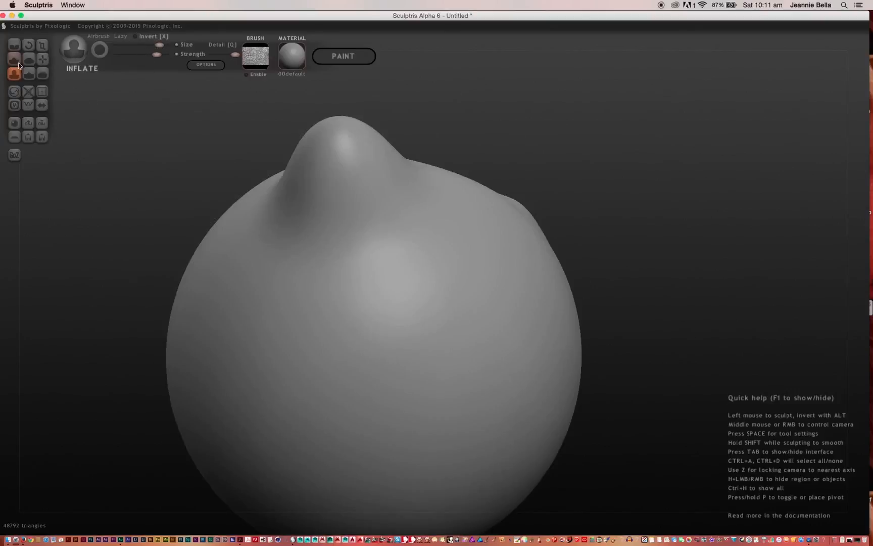
Step: Tighten the large inflated bump with Pinch, raising the brush size and strength
{"action": "left_click", "coordinate": [28, 74]}
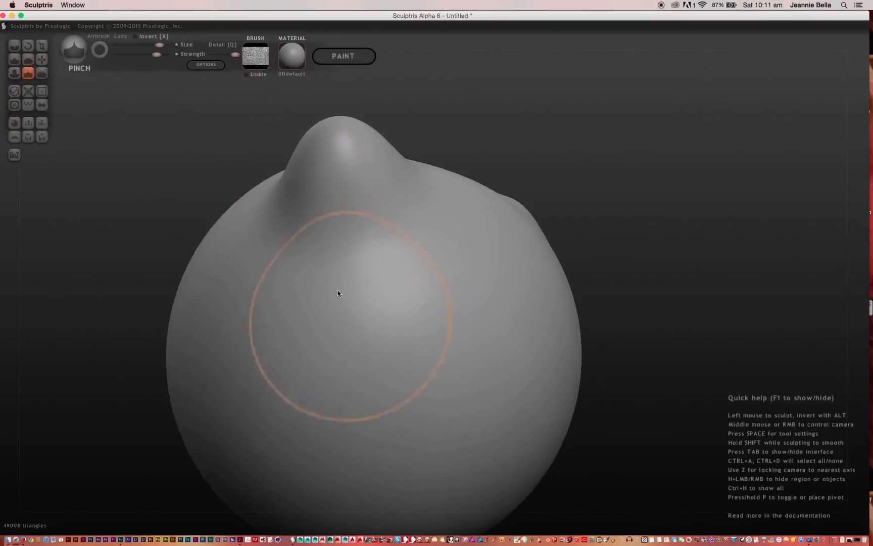
{"action": "left_click_drag", "start_coordinate": [331, 288], "coordinate": [321, 195]}
{"action": "mouse_move", "coordinate": [222, 169]}
{"action": "left_mouse_down"}
{"action": "mouse_move", "coordinate": [233, 259]}
{"action": "mouse_move", "coordinate": [345, 273]}
{"action": "left_mouse_up"}
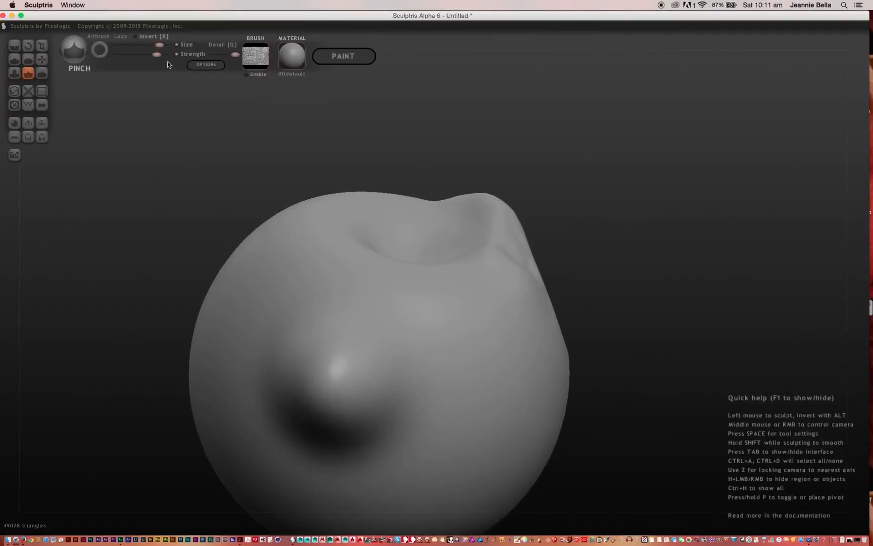
{"action": "mouse_move", "coordinate": [367, 370]}
{"action": "left_mouse_down"}
{"action": "mouse_move", "coordinate": [351, 413]}
{"action": "mouse_move", "coordinate": [310, 350]}
{"action": "mouse_move", "coordinate": [349, 415]}
{"action": "left_mouse_up"}
{"action": "mouse_move", "coordinate": [318, 356]}
{"action": "left_mouse_down"}
{"action": "mouse_move", "coordinate": [322, 380]}
{"action": "mouse_move", "coordinate": [324, 306]}
{"action": "left_mouse_up"}
Step: Pinch the ridge at the edge of the wide hollow together into a sharp crease
{"action": "mouse_move", "coordinate": [193, 261]}
{"action": "left_mouse_down"}
{"action": "mouse_move", "coordinate": [101, 306]}
{"action": "mouse_move", "coordinate": [132, 298]}
{"action": "left_mouse_up"}
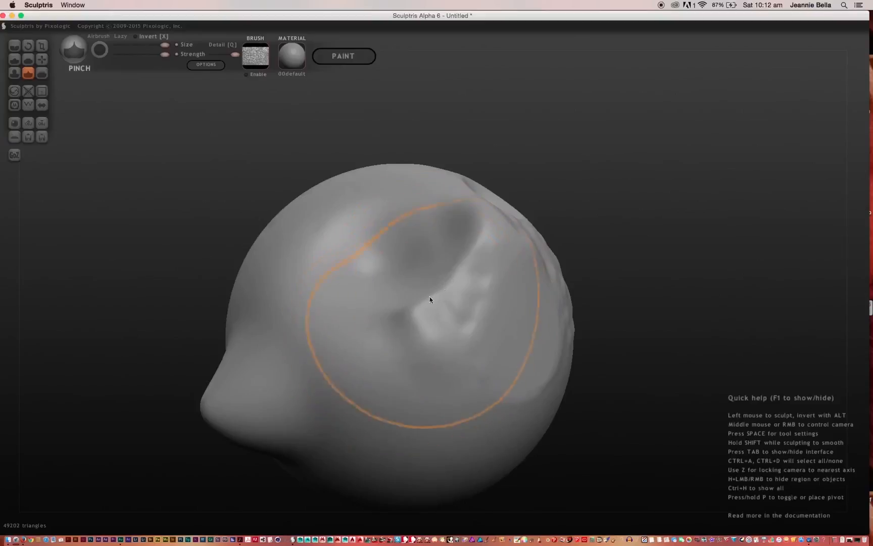
{"action": "mouse_move", "coordinate": [551, 194]}
{"action": "left_mouse_down"}
{"action": "mouse_move", "coordinate": [521, 286]}
{"action": "mouse_move", "coordinate": [460, 294]}
{"action": "mouse_move", "coordinate": [482, 208]}
{"action": "left_mouse_up"}
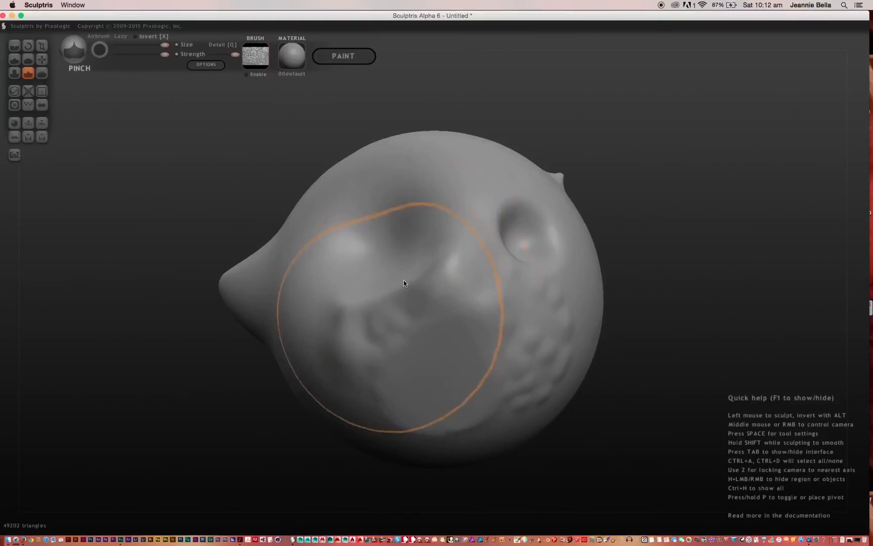
{"action": "mouse_move", "coordinate": [353, 272]}
{"action": "right_mouse_down"}
{"action": "mouse_move", "coordinate": [230, 241]}
{"action": "mouse_move", "coordinate": [228, 148]}
{"action": "mouse_move", "coordinate": [214, 330]}
{"action": "mouse_move", "coordinate": [309, 361]}
{"action": "mouse_move", "coordinate": [399, 265]}
{"action": "mouse_move", "coordinate": [353, 324]}
{"action": "mouse_move", "coordinate": [528, 247]}
{"action": "right_mouse_up"}
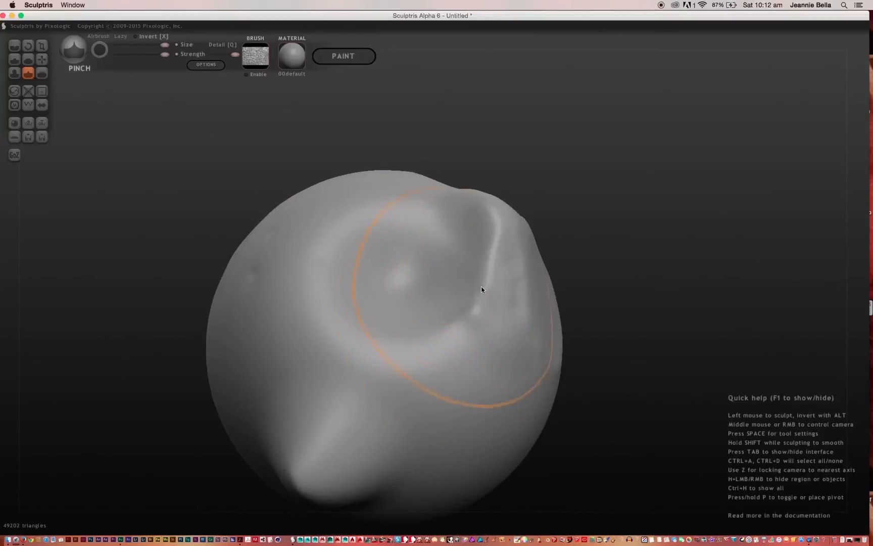
{"action": "left_click_drag", "start_coordinate": [482, 289], "coordinate": [483, 286]}
{"action": "left_click_drag", "start_coordinate": [489, 249], "coordinate": [479, 279]}
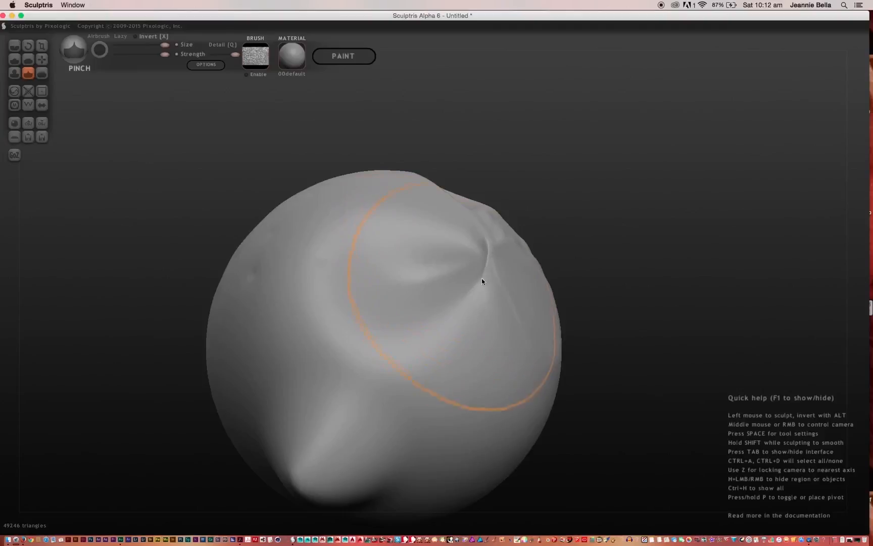
{"action": "mouse_move", "coordinate": [574, 196]}
{"action": "left_mouse_down"}
{"action": "mouse_move", "coordinate": [502, 327]}
{"action": "mouse_move", "coordinate": [365, 253]}
{"action": "mouse_move", "coordinate": [399, 179]}
{"action": "mouse_move", "coordinate": [537, 238]}
{"action": "mouse_move", "coordinate": [555, 185]}
{"action": "mouse_move", "coordinate": [546, 213]}
{"action": "left_mouse_up"}
{"action": "mouse_move", "coordinate": [218, 273]}
{"action": "left_mouse_down"}
{"action": "mouse_move", "coordinate": [430, 279]}
{"action": "mouse_move", "coordinate": [523, 206]}
{"action": "mouse_move", "coordinate": [372, 255]}
{"action": "mouse_move", "coordinate": [430, 281]}
{"action": "left_mouse_up"}
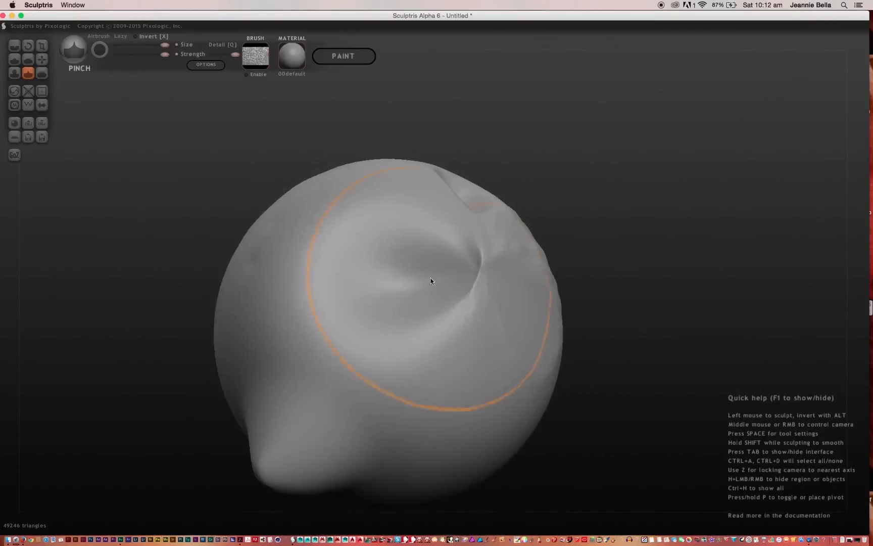
{"action": "left_click_drag", "start_coordinate": [541, 207], "coordinate": [520, 268]}
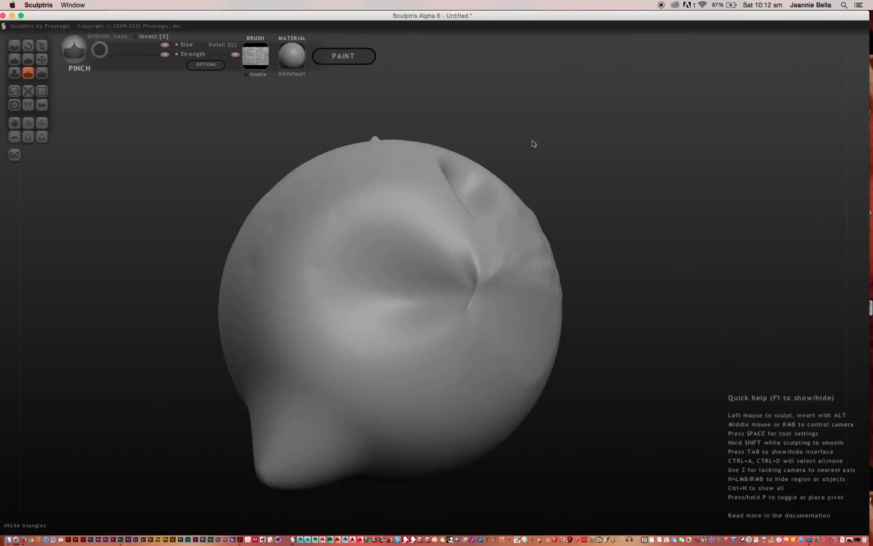
{"action": "mouse_move", "coordinate": [532, 143]}
{"action": "left_mouse_down"}
{"action": "mouse_move", "coordinate": [456, 230]}
{"action": "mouse_move", "coordinate": [450, 136]}
{"action": "mouse_move", "coordinate": [454, 288]}
{"action": "left_mouse_up"}
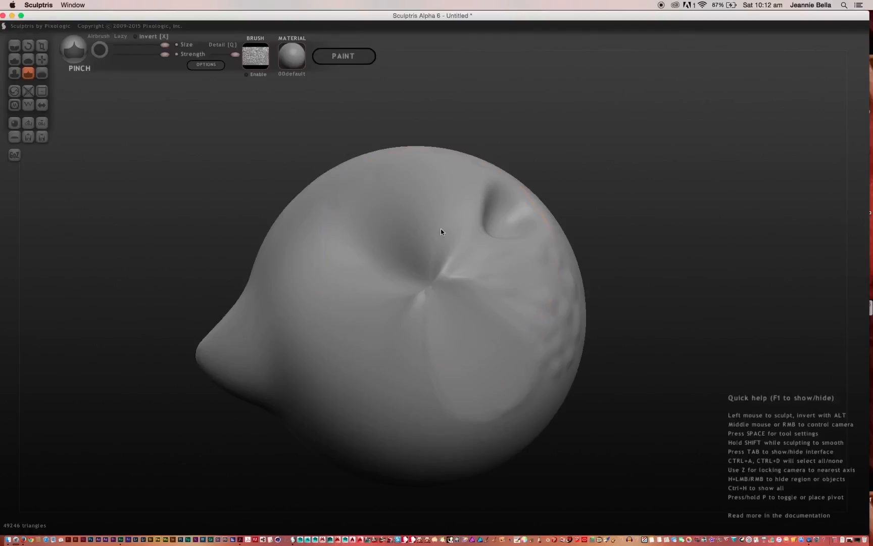
Step: Smooth the rough, bumpy patch below the small round hollow with the large Smooth brush
{"action": "left_click", "coordinate": [41, 73]}
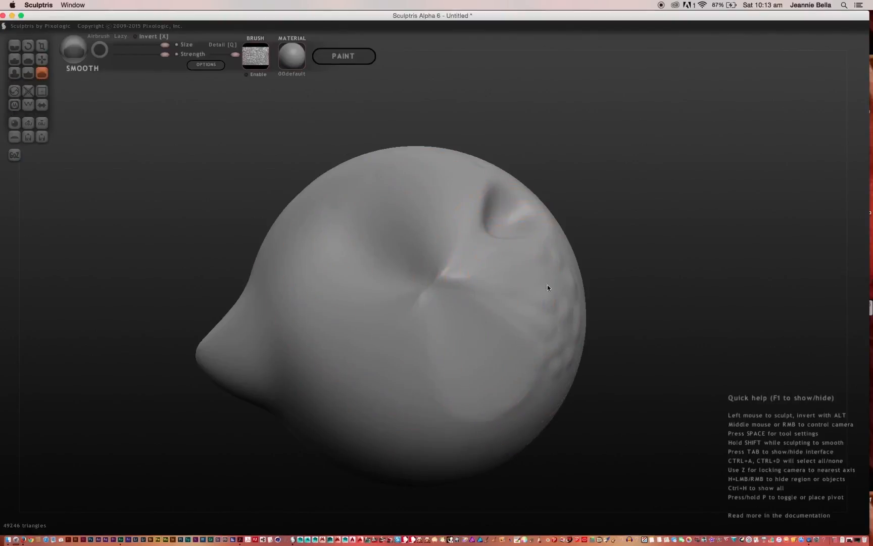
{"action": "mouse_move", "coordinate": [548, 288]}
{"action": "right_mouse_down"}
{"action": "mouse_move", "coordinate": [622, 294]}
{"action": "mouse_move", "coordinate": [507, 257]}
{"action": "mouse_move", "coordinate": [500, 268]}
{"action": "right_mouse_up"}
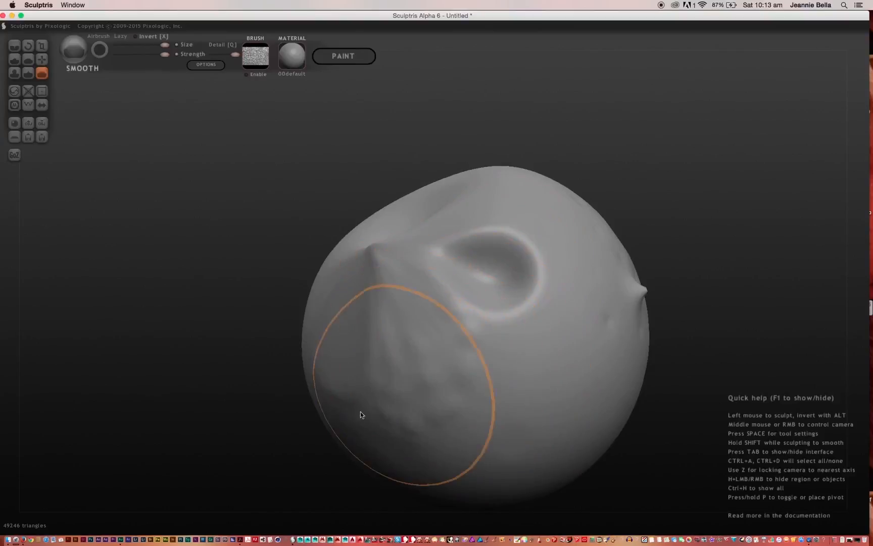
{"action": "mouse_move", "coordinate": [445, 341]}
{"action": "left_mouse_down"}
{"action": "mouse_move", "coordinate": [475, 244]}
{"action": "mouse_move", "coordinate": [455, 300]}
{"action": "mouse_move", "coordinate": [487, 301]}
{"action": "mouse_move", "coordinate": [545, 278]}
{"action": "left_mouse_up"}
{"action": "mouse_move", "coordinate": [671, 258]}
{"action": "left_mouse_down"}
{"action": "mouse_move", "coordinate": [586, 243]}
{"action": "mouse_move", "coordinate": [495, 260]}
{"action": "left_mouse_up"}
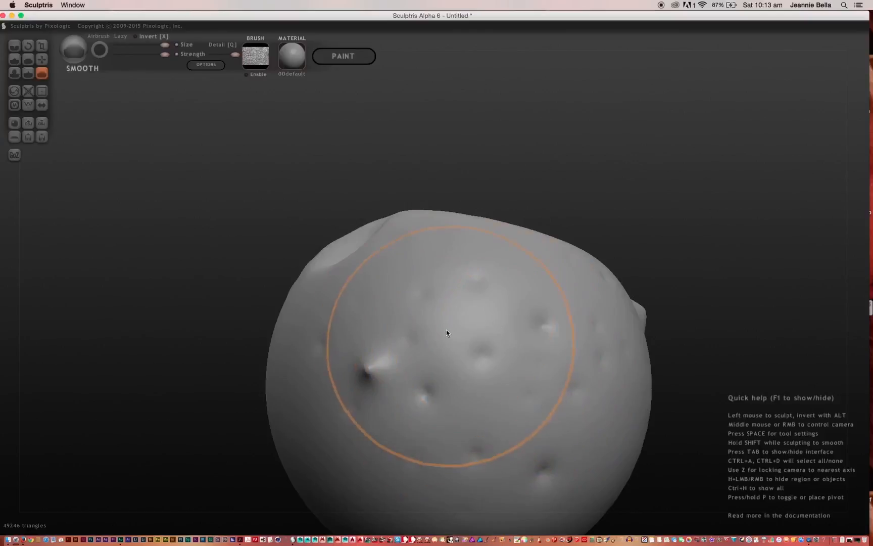
Step: Examine the mesh density around the sculpt in wireframe, subdivide the whole mesh, and hide the wireframe
{"action": "key", "text": "w"}
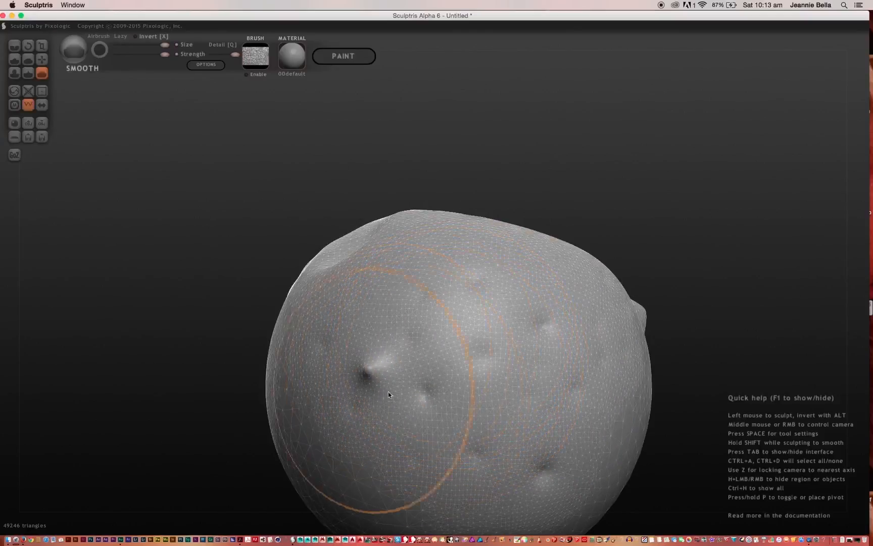
{"action": "mouse_move", "coordinate": [194, 324]}
{"action": "left_mouse_down"}
{"action": "mouse_move", "coordinate": [400, 287]}
{"action": "mouse_move", "coordinate": [424, 296]}
{"action": "left_mouse_up"}
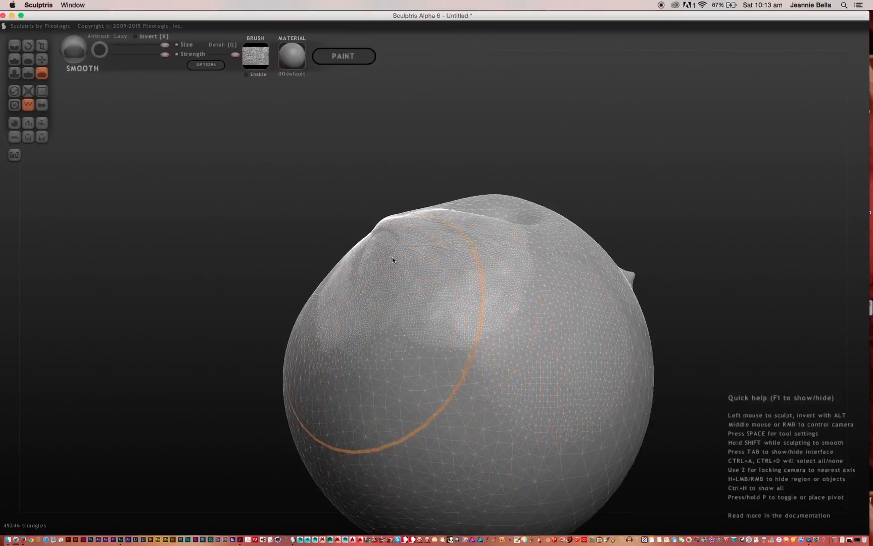
{"action": "mouse_move", "coordinate": [212, 269]}
{"action": "left_mouse_down"}
{"action": "mouse_move", "coordinate": [295, 375]}
{"action": "mouse_move", "coordinate": [305, 360]}
{"action": "mouse_move", "coordinate": [162, 284]}
{"action": "mouse_move", "coordinate": [189, 298]}
{"action": "mouse_move", "coordinate": [191, 309]}
{"action": "left_mouse_up"}
{"action": "key", "text": "w"}
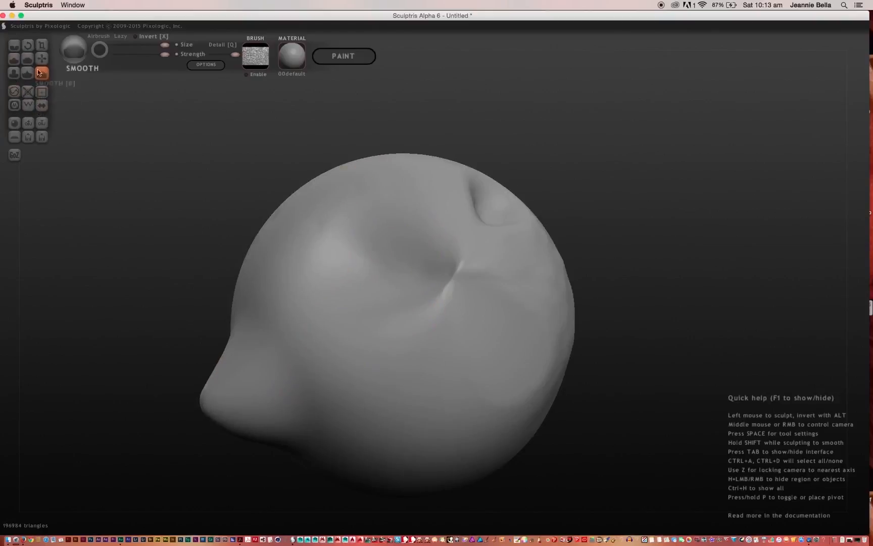
Step: Thin out the triangles around the wide hollow and its outer rim with the Reduce Brush, with the wireframe shown
{"action": "left_click", "coordinate": [12, 95]}
{"action": "left_click_drag", "start_coordinate": [316, 275], "coordinate": [311, 270]}
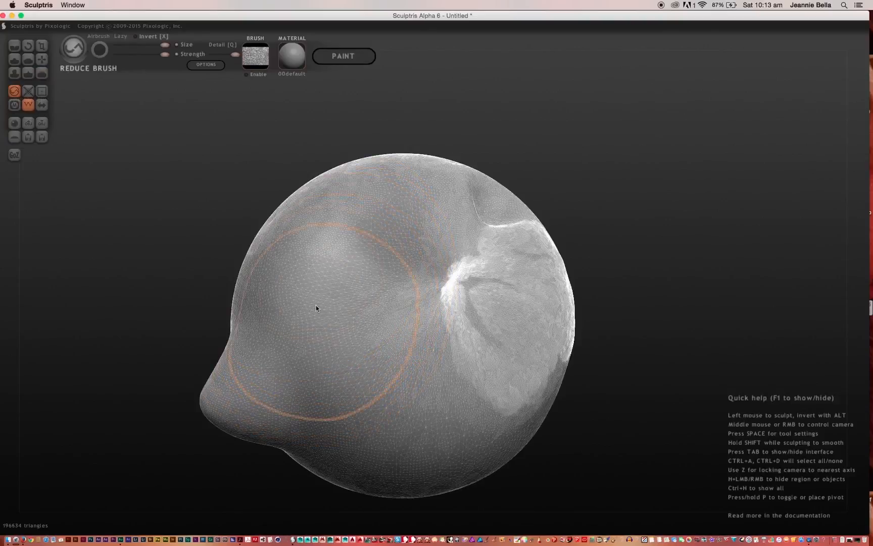
{"action": "mouse_move", "coordinate": [106, 89]}
{"action": "left_mouse_down"}
{"action": "mouse_move", "coordinate": [161, 267]}
{"action": "mouse_move", "coordinate": [369, 313]}
{"action": "mouse_move", "coordinate": [305, 341]}
{"action": "mouse_move", "coordinate": [309, 358]}
{"action": "mouse_move", "coordinate": [407, 340]}
{"action": "mouse_move", "coordinate": [379, 270]}
{"action": "mouse_move", "coordinate": [327, 299]}
{"action": "mouse_move", "coordinate": [327, 325]}
{"action": "left_mouse_up"}
{"action": "left_click_drag", "start_coordinate": [314, 284], "coordinate": [312, 297]}
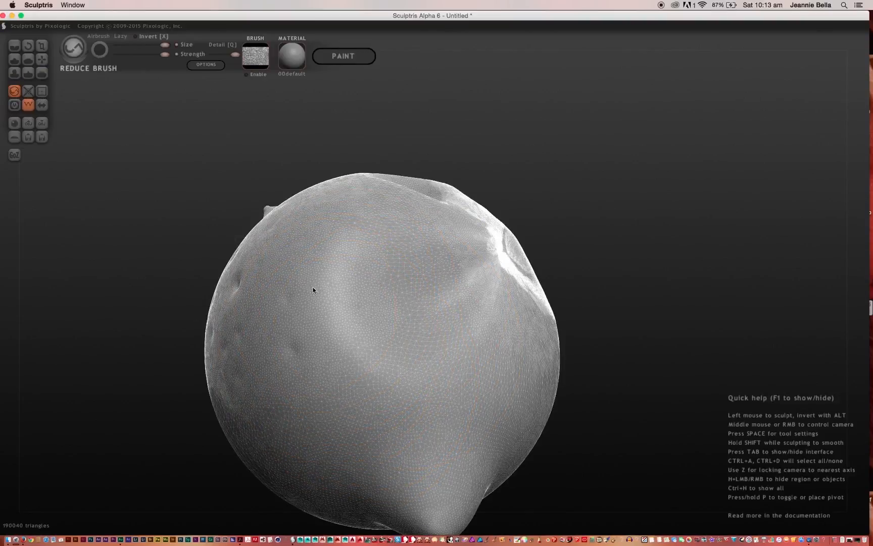
{"action": "mouse_move", "coordinate": [312, 333]}
{"action": "left_mouse_down"}
{"action": "mouse_move", "coordinate": [311, 288]}
{"action": "mouse_move", "coordinate": [298, 325]}
{"action": "left_mouse_up"}
{"action": "mouse_move", "coordinate": [245, 357]}
{"action": "left_mouse_down"}
{"action": "mouse_move", "coordinate": [274, 370]}
{"action": "mouse_move", "coordinate": [251, 357]}
{"action": "left_mouse_up"}
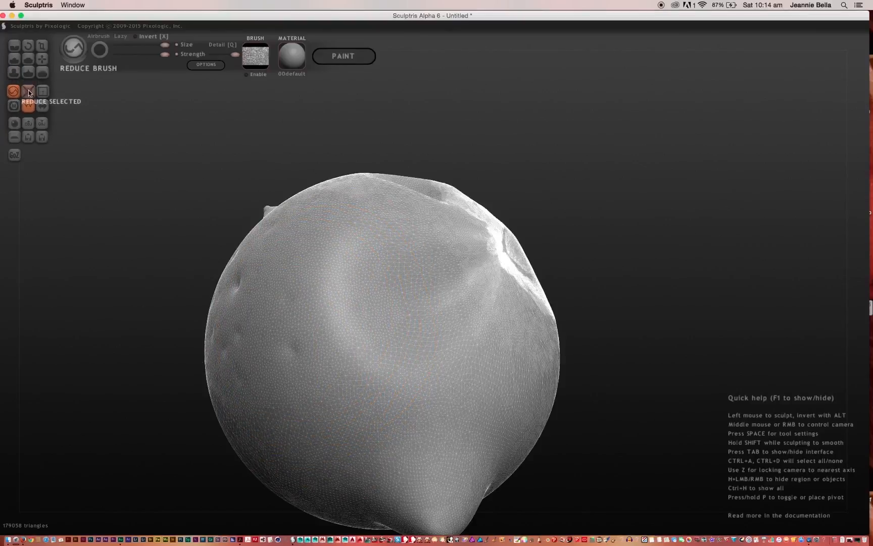
{"action": "right_click_drag", "start_coordinate": [281, 318], "coordinate": [288, 308]}
{"action": "mouse_move", "coordinate": [289, 308]}
{"action": "left_mouse_down"}
{"action": "mouse_move", "coordinate": [282, 318]}
{"action": "mouse_move", "coordinate": [303, 312]}
{"action": "mouse_move", "coordinate": [307, 327]}
{"action": "mouse_move", "coordinate": [306, 302]}
{"action": "mouse_move", "coordinate": [301, 342]}
{"action": "mouse_move", "coordinate": [292, 350]}
{"action": "mouse_move", "coordinate": [295, 339]}
{"action": "mouse_move", "coordinate": [283, 338]}
{"action": "mouse_move", "coordinate": [287, 354]}
{"action": "mouse_move", "coordinate": [301, 330]}
{"action": "mouse_move", "coordinate": [282, 345]}
{"action": "mouse_move", "coordinate": [302, 354]}
{"action": "mouse_move", "coordinate": [282, 364]}
{"action": "mouse_move", "coordinate": [292, 358]}
{"action": "left_mouse_up"}
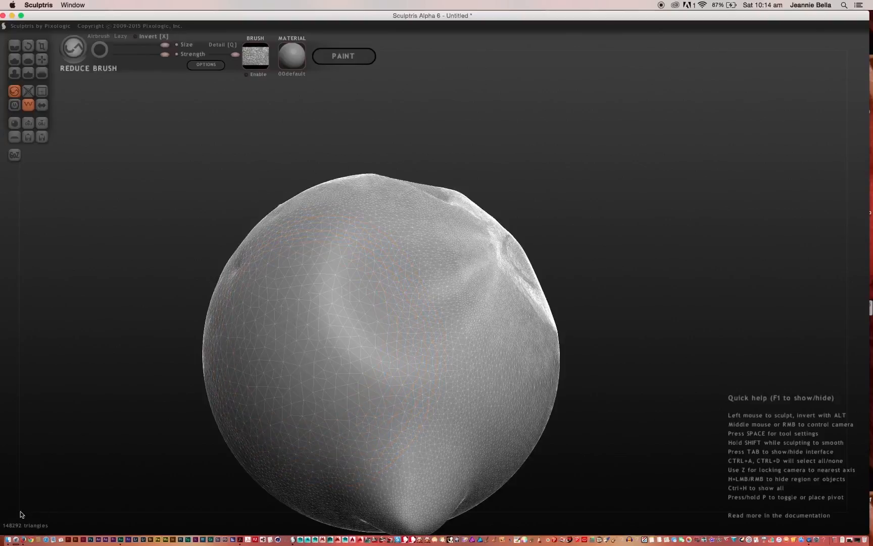
{"action": "mouse_move", "coordinate": [312, 307]}
{"action": "left_mouse_down"}
{"action": "mouse_move", "coordinate": [302, 314]}
{"action": "mouse_move", "coordinate": [310, 320]}
{"action": "mouse_move", "coordinate": [349, 315]}
{"action": "mouse_move", "coordinate": [405, 277]}
{"action": "left_mouse_up"}
Step: Reduce the mesh between the inflated bump and the pinched crease, and on the side with the small dents
{"action": "mouse_move", "coordinate": [405, 276]}
{"action": "right_mouse_down"}
{"action": "mouse_move", "coordinate": [522, 236]}
{"action": "mouse_move", "coordinate": [444, 226]}
{"action": "right_mouse_up"}
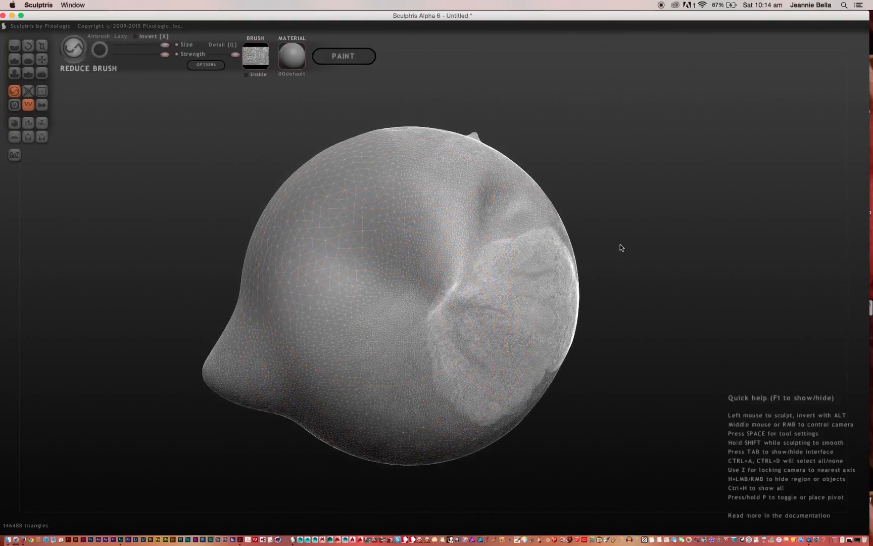
{"action": "mouse_move", "coordinate": [621, 247]}
{"action": "right_mouse_down"}
{"action": "mouse_move", "coordinate": [588, 202]}
{"action": "mouse_move", "coordinate": [347, 361]}
{"action": "right_mouse_up"}
{"action": "mouse_move", "coordinate": [347, 360]}
{"action": "left_mouse_down"}
{"action": "mouse_move", "coordinate": [374, 355]}
{"action": "mouse_move", "coordinate": [334, 382]}
{"action": "mouse_move", "coordinate": [350, 364]}
{"action": "mouse_move", "coordinate": [319, 373]}
{"action": "mouse_move", "coordinate": [350, 401]}
{"action": "mouse_move", "coordinate": [298, 409]}
{"action": "left_mouse_up"}
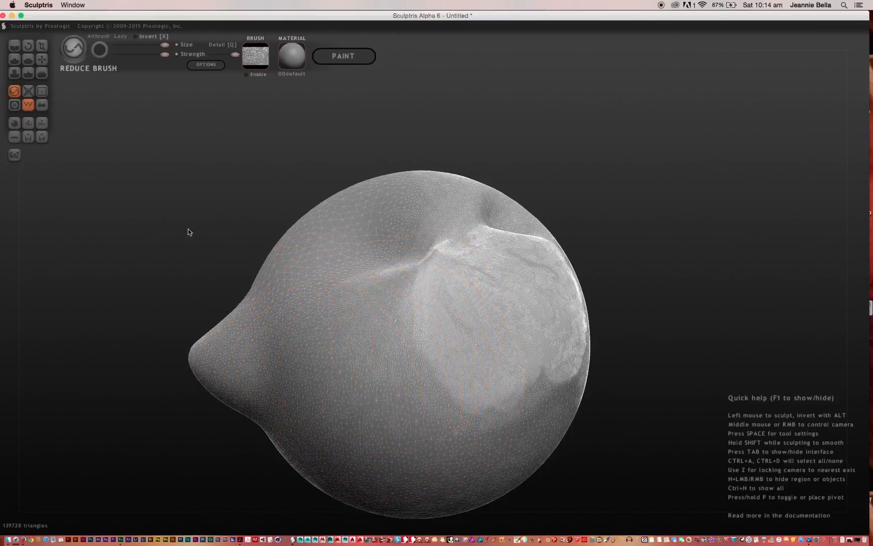
{"action": "mouse_move", "coordinate": [189, 232]}
{"action": "left_mouse_down"}
{"action": "mouse_move", "coordinate": [337, 351]}
{"action": "mouse_move", "coordinate": [395, 283]}
{"action": "mouse_move", "coordinate": [373, 363]}
{"action": "mouse_move", "coordinate": [333, 371]}
{"action": "mouse_move", "coordinate": [342, 345]}
{"action": "mouse_move", "coordinate": [355, 392]}
{"action": "mouse_move", "coordinate": [329, 350]}
{"action": "mouse_move", "coordinate": [304, 419]}
{"action": "mouse_move", "coordinate": [396, 361]}
{"action": "mouse_move", "coordinate": [352, 352]}
{"action": "mouse_move", "coordinate": [320, 362]}
{"action": "left_mouse_up"}
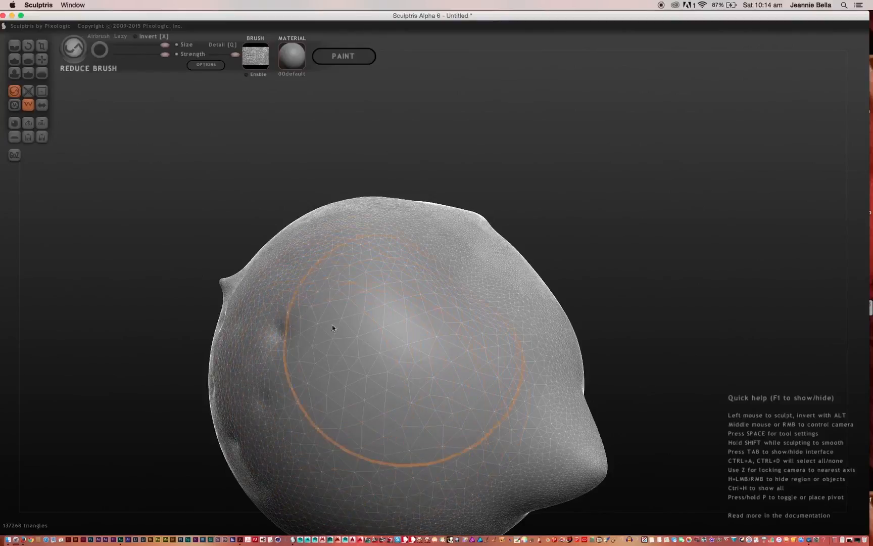
{"action": "mouse_move", "coordinate": [319, 362]}
{"action": "left_mouse_down"}
{"action": "mouse_move", "coordinate": [327, 362]}
{"action": "mouse_move", "coordinate": [266, 375]}
{"action": "left_mouse_up"}
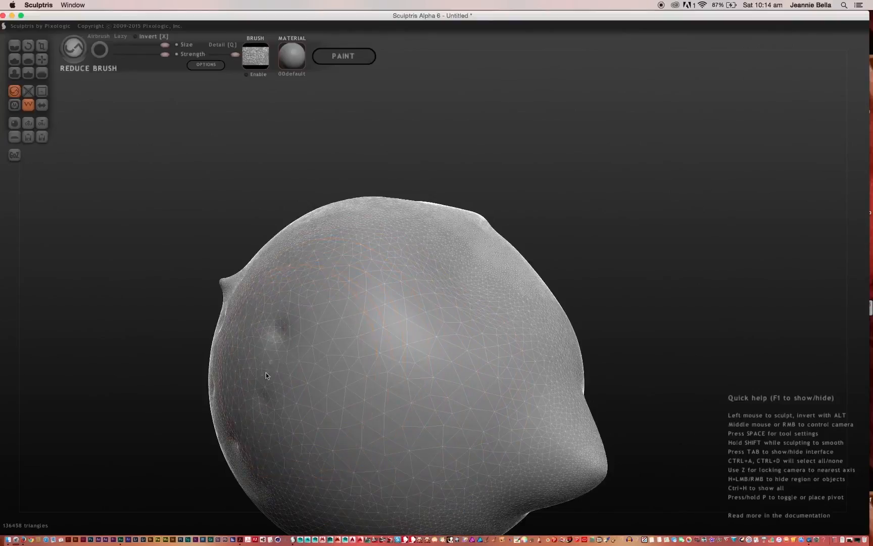
{"action": "mouse_move", "coordinate": [284, 317]}
{"action": "left_mouse_down"}
{"action": "mouse_move", "coordinate": [457, 366]}
{"action": "mouse_move", "coordinate": [441, 273]}
{"action": "left_mouse_up"}
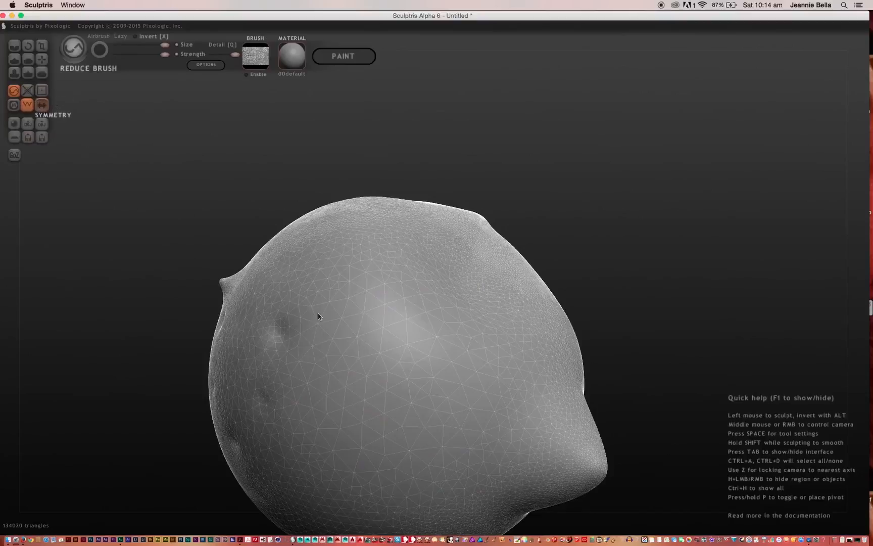
Step: Turn on symmetry so both halves of the sculpt mirror each other, and examine the mirrored shape from several angles
{"action": "left_click", "coordinate": [522, 280]}
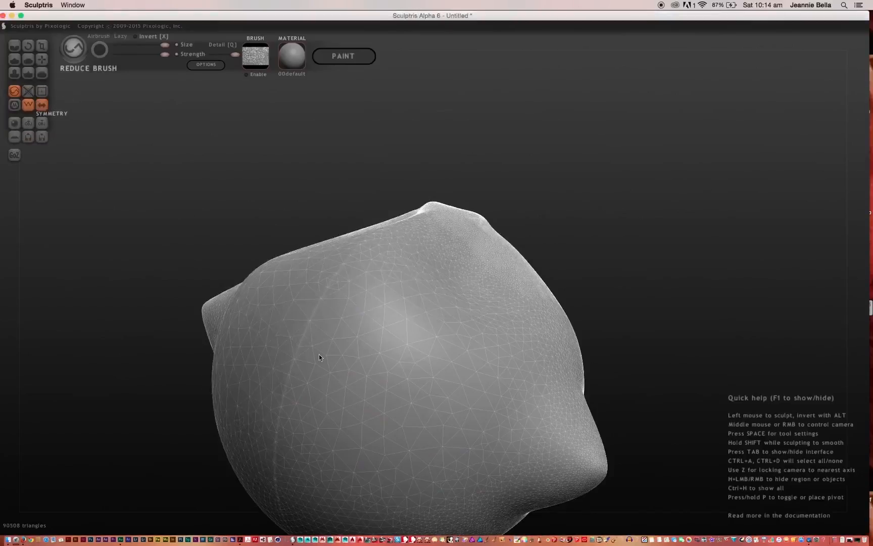
{"action": "mouse_move", "coordinate": [131, 292]}
{"action": "left_mouse_down"}
{"action": "mouse_move", "coordinate": [156, 396]}
{"action": "mouse_move", "coordinate": [222, 357]}
{"action": "mouse_move", "coordinate": [218, 232]}
{"action": "mouse_move", "coordinate": [193, 208]}
{"action": "mouse_move", "coordinate": [185, 181]}
{"action": "mouse_move", "coordinate": [192, 151]}
{"action": "mouse_move", "coordinate": [189, 335]}
{"action": "mouse_move", "coordinate": [200, 243]}
{"action": "mouse_move", "coordinate": [279, 321]}
{"action": "mouse_move", "coordinate": [214, 238]}
{"action": "mouse_move", "coordinate": [349, 216]}
{"action": "mouse_move", "coordinate": [209, 259]}
{"action": "left_mouse_up"}
{"action": "mouse_move", "coordinate": [216, 317]}
{"action": "left_mouse_down"}
{"action": "mouse_move", "coordinate": [244, 440]}
{"action": "mouse_move", "coordinate": [148, 514]}
{"action": "mouse_move", "coordinate": [177, 491]}
{"action": "mouse_move", "coordinate": [146, 199]}
{"action": "mouse_move", "coordinate": [118, 144]}
{"action": "mouse_move", "coordinate": [82, 159]}
{"action": "mouse_move", "coordinate": [189, 287]}
{"action": "mouse_move", "coordinate": [175, 125]}
{"action": "left_mouse_up"}
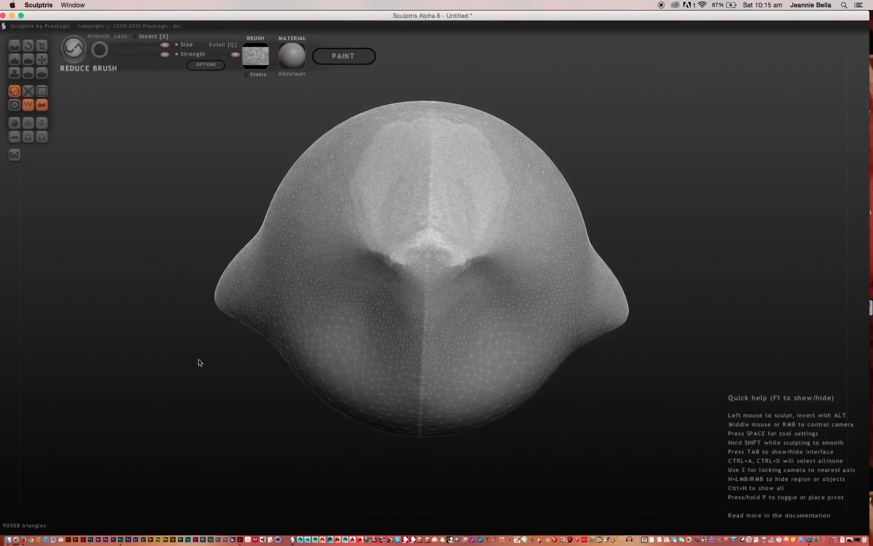
{"action": "mouse_move", "coordinate": [194, 380]}
{"action": "left_mouse_down"}
{"action": "mouse_move", "coordinate": [224, 393]}
{"action": "mouse_move", "coordinate": [197, 390]}
{"action": "mouse_move", "coordinate": [207, 389]}
{"action": "mouse_move", "coordinate": [181, 226]}
{"action": "mouse_move", "coordinate": [210, 353]}
{"action": "mouse_move", "coordinate": [194, 349]}
{"action": "mouse_move", "coordinate": [209, 355]}
{"action": "mouse_move", "coordinate": [197, 353]}
{"action": "mouse_move", "coordinate": [201, 336]}
{"action": "left_mouse_up"}
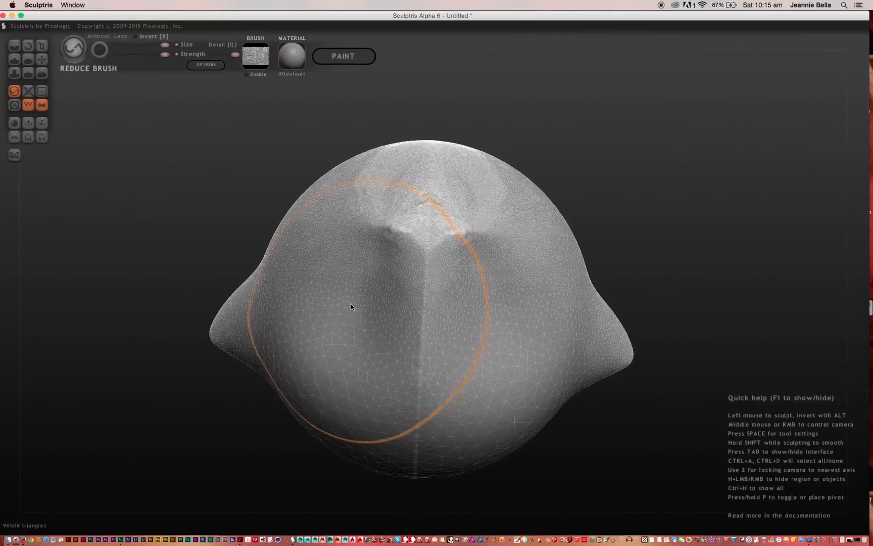
{"action": "mouse_move", "coordinate": [201, 335]}
{"action": "left_mouse_down"}
{"action": "mouse_move", "coordinate": [178, 384]}
{"action": "mouse_move", "coordinate": [245, 370]}
{"action": "mouse_move", "coordinate": [195, 298]}
{"action": "mouse_move", "coordinate": [171, 310]}
{"action": "mouse_move", "coordinate": [179, 397]}
{"action": "mouse_move", "coordinate": [158, 400]}
{"action": "mouse_move", "coordinate": [177, 403]}
{"action": "mouse_move", "coordinate": [187, 372]}
{"action": "mouse_move", "coordinate": [230, 356]}
{"action": "mouse_move", "coordinate": [181, 425]}
{"action": "mouse_move", "coordinate": [189, 448]}
{"action": "mouse_move", "coordinate": [195, 419]}
{"action": "left_mouse_up"}
{"action": "left_click_drag", "start_coordinate": [176, 302], "coordinate": [187, 267]}
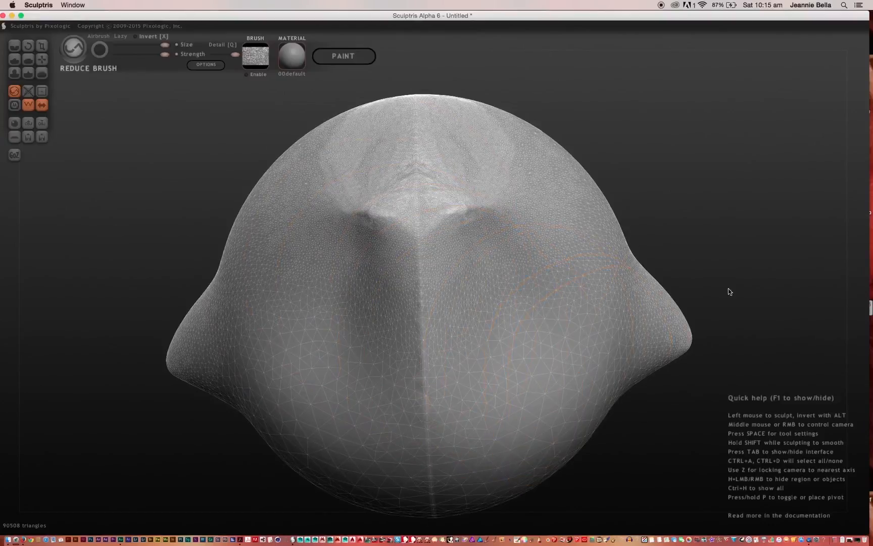
{"action": "left_click_drag", "start_coordinate": [727, 293], "coordinate": [737, 269]}
{"action": "left_click_drag", "start_coordinate": [625, 148], "coordinate": [520, 150]}
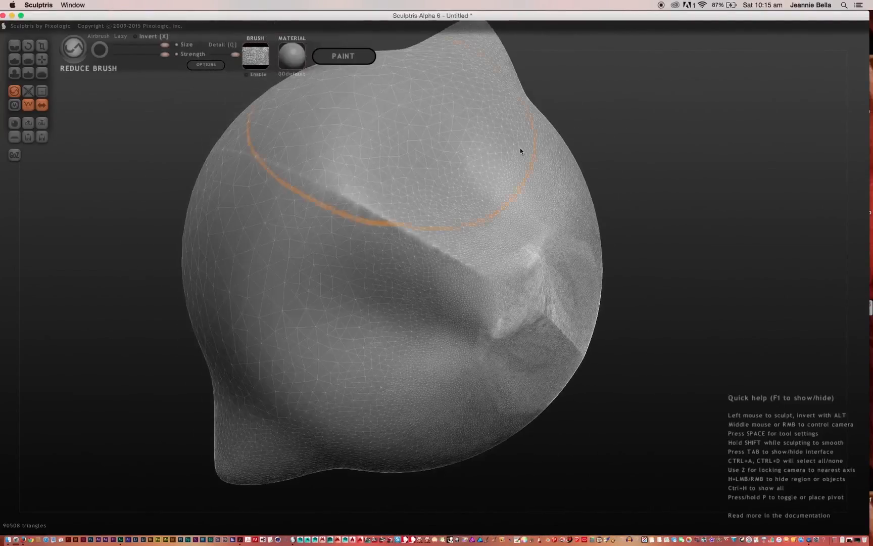
{"action": "mouse_move", "coordinate": [621, 257]}
{"action": "left_mouse_down"}
{"action": "mouse_move", "coordinate": [609, 360]}
{"action": "mouse_move", "coordinate": [432, 398]}
{"action": "mouse_move", "coordinate": [493, 335]}
{"action": "mouse_move", "coordinate": [505, 298]}
{"action": "left_mouse_up"}
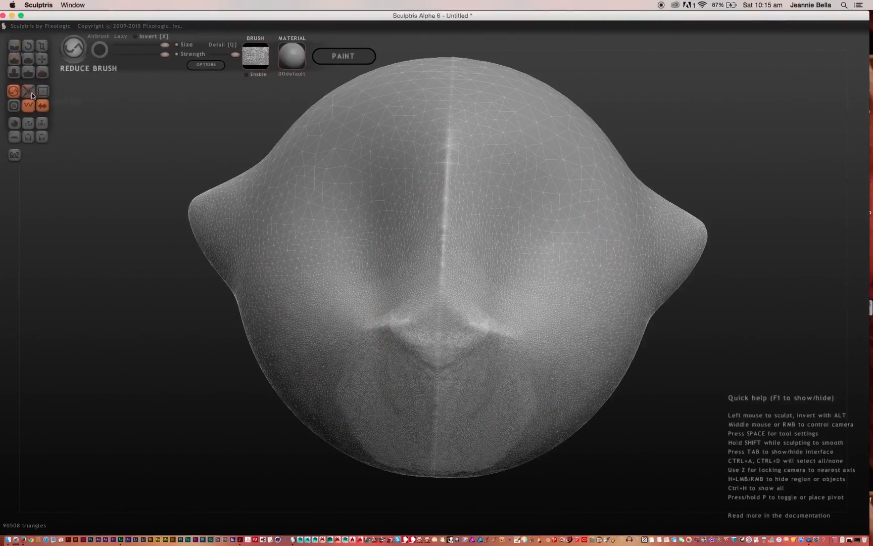
Step: Crease the base of the two pointed side bumps and nudge the surface beside the central ridge upward with Grab
{"action": "left_click", "coordinate": [15, 47]}
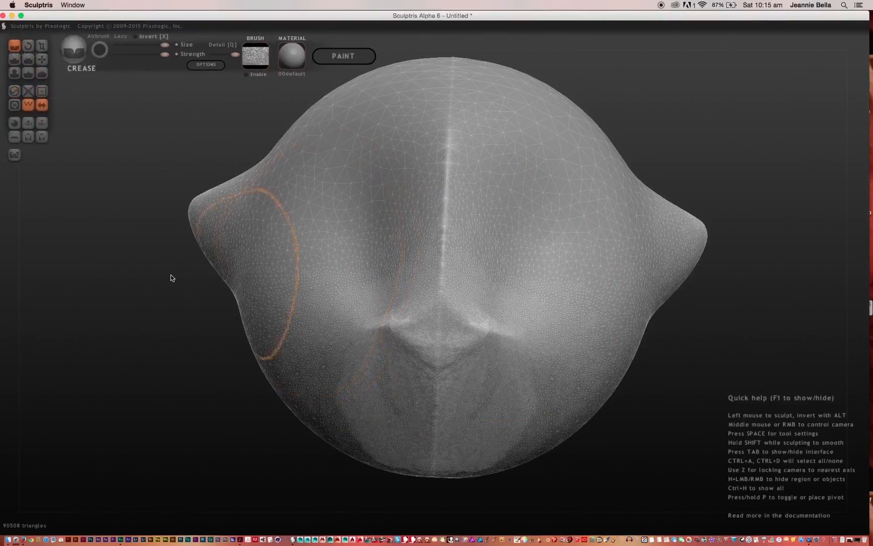
{"action": "mouse_move", "coordinate": [232, 238]}
{"action": "left_mouse_down"}
{"action": "mouse_move", "coordinate": [240, 253]}
{"action": "mouse_move", "coordinate": [237, 241]}
{"action": "mouse_move", "coordinate": [267, 239]}
{"action": "mouse_move", "coordinate": [255, 240]}
{"action": "left_mouse_up"}
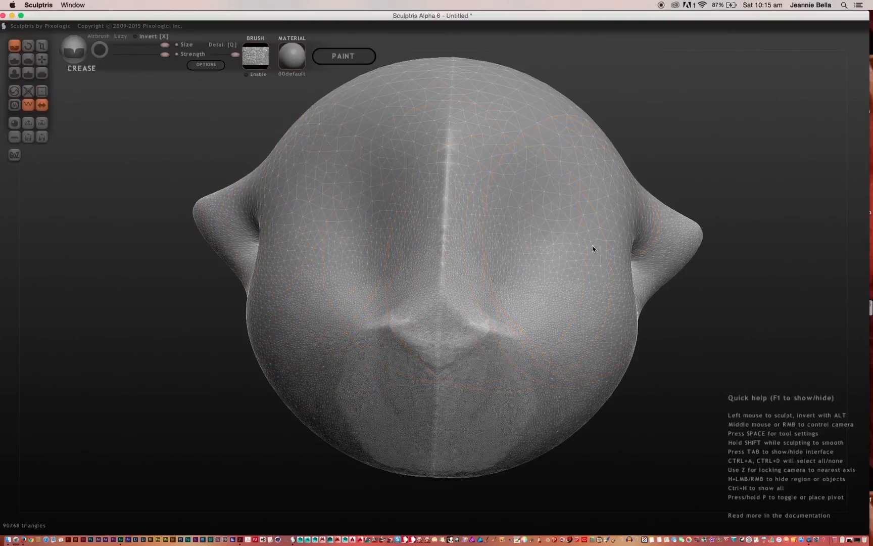
{"action": "left_click", "coordinate": [42, 59]}
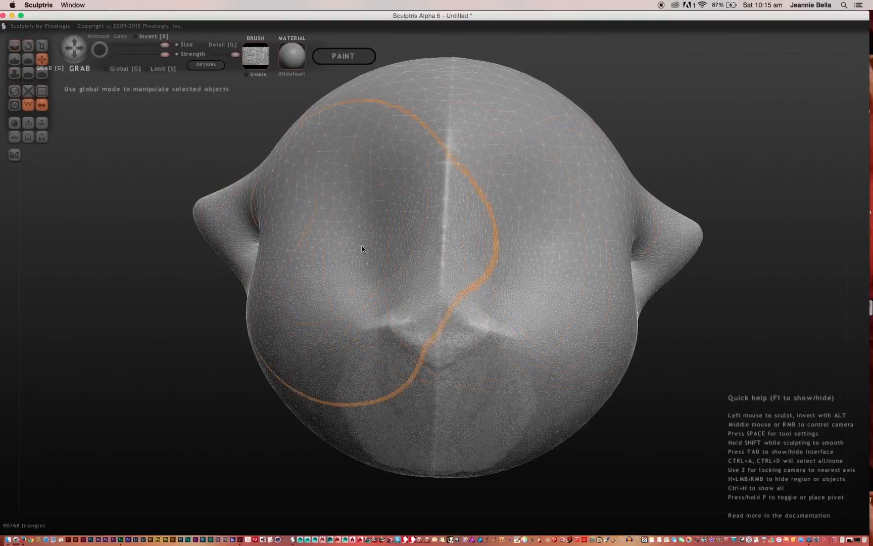
{"action": "left_click_drag", "start_coordinate": [364, 250], "coordinate": [359, 228]}
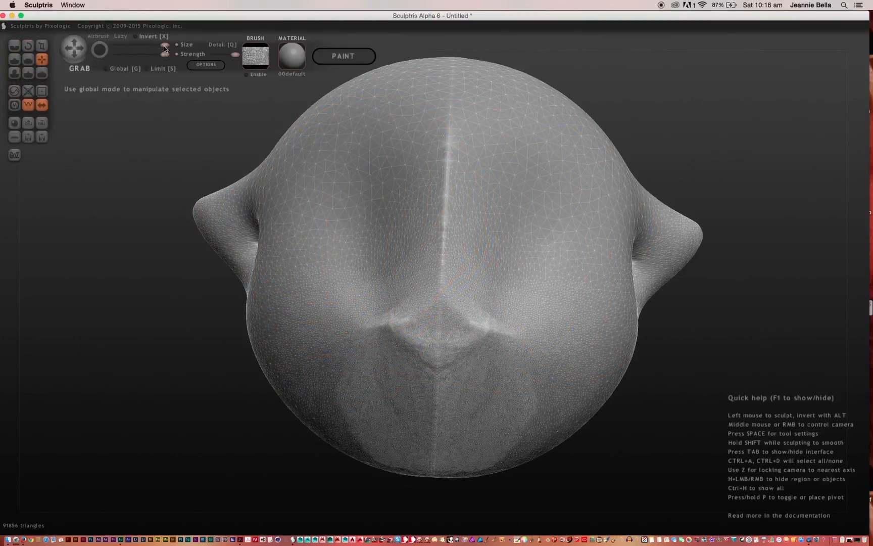
Step: Shape the facial features with a smaller Grab brush: two eye sockets, the sides of the nose and a wide mouth
{"action": "left_click_drag", "start_coordinate": [163, 44], "coordinate": [137, 45]}
{"action": "mouse_move", "coordinate": [342, 217]}
{"action": "left_mouse_down"}
{"action": "mouse_move", "coordinate": [366, 202]}
{"action": "mouse_move", "coordinate": [358, 194]}
{"action": "mouse_move", "coordinate": [395, 201]}
{"action": "mouse_move", "coordinate": [352, 186]}
{"action": "mouse_move", "coordinate": [345, 197]}
{"action": "mouse_move", "coordinate": [361, 217]}
{"action": "mouse_move", "coordinate": [368, 206]}
{"action": "mouse_move", "coordinate": [348, 217]}
{"action": "mouse_move", "coordinate": [363, 220]}
{"action": "mouse_move", "coordinate": [364, 209]}
{"action": "left_mouse_up"}
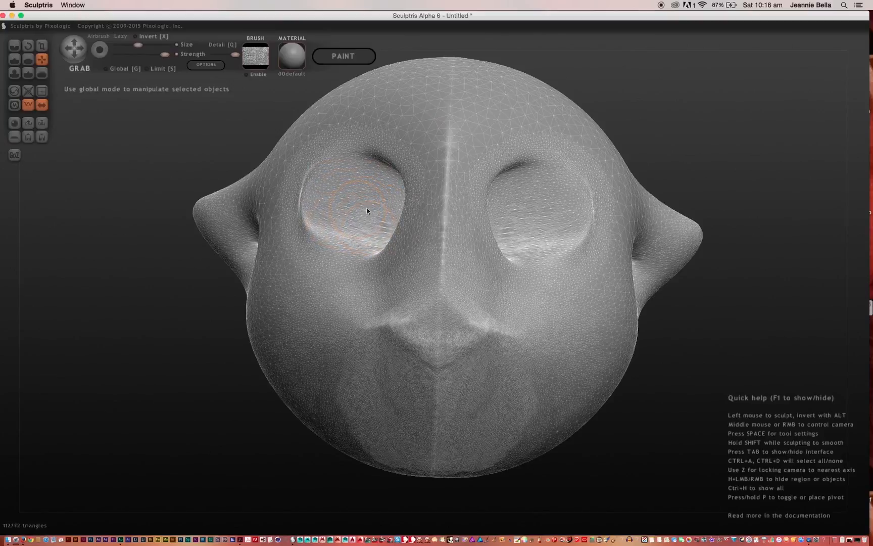
{"action": "mouse_move", "coordinate": [409, 351]}
{"action": "left_mouse_down"}
{"action": "mouse_move", "coordinate": [386, 353]}
{"action": "mouse_move", "coordinate": [400, 350]}
{"action": "left_mouse_up"}
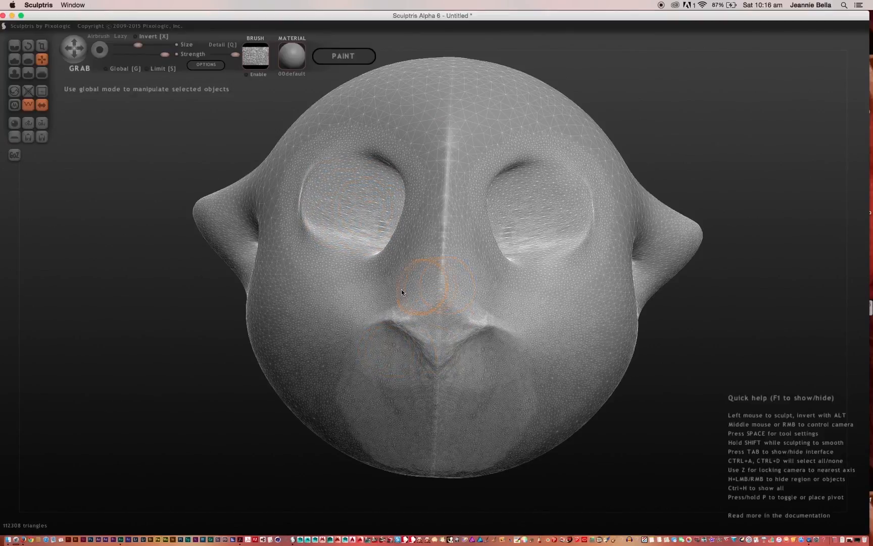
{"action": "left_click_drag", "start_coordinate": [401, 292], "coordinate": [410, 255]}
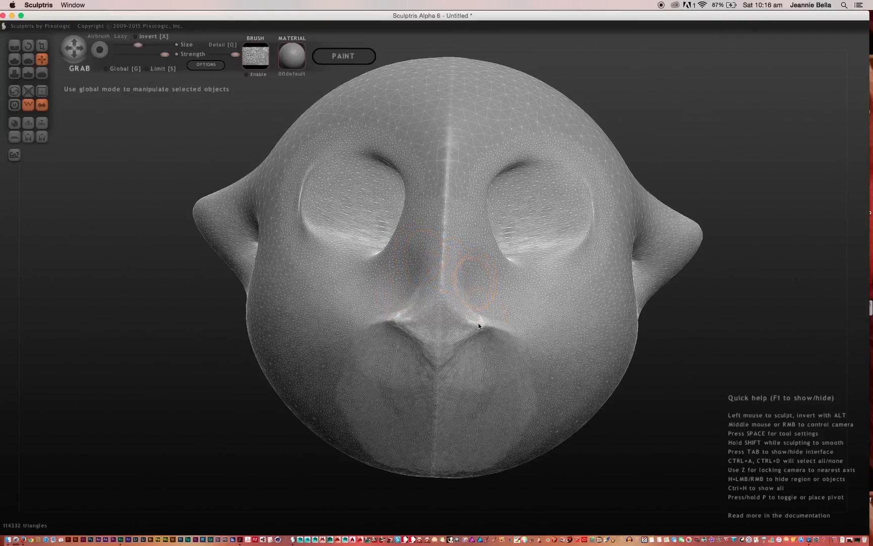
{"action": "left_click_drag", "start_coordinate": [407, 405], "coordinate": [411, 385]}
{"action": "mouse_move", "coordinate": [346, 388]}
{"action": "left_mouse_down"}
{"action": "mouse_move", "coordinate": [433, 390]}
{"action": "mouse_move", "coordinate": [302, 386]}
{"action": "mouse_move", "coordinate": [290, 365]}
{"action": "mouse_move", "coordinate": [415, 411]}
{"action": "mouse_move", "coordinate": [493, 399]}
{"action": "mouse_move", "coordinate": [407, 418]}
{"action": "mouse_move", "coordinate": [385, 413]}
{"action": "mouse_move", "coordinate": [444, 423]}
{"action": "mouse_move", "coordinate": [478, 351]}
{"action": "left_mouse_up"}
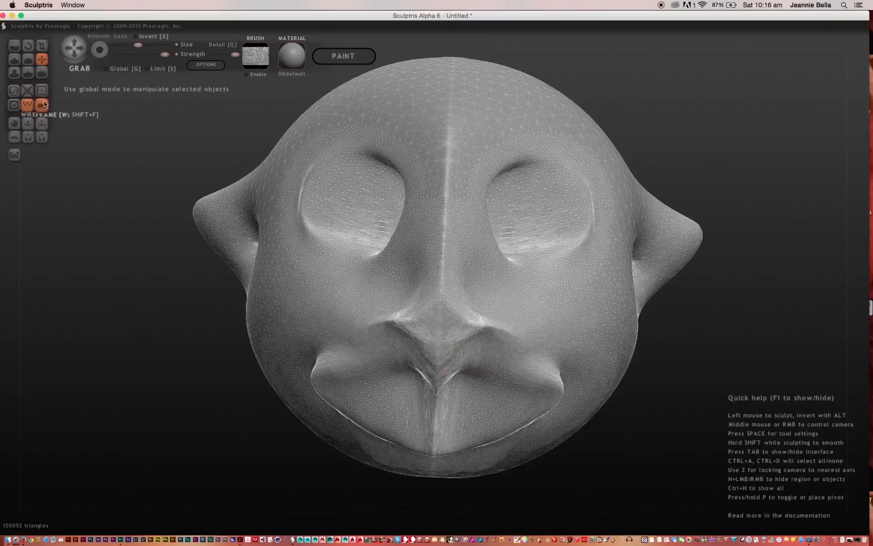
{"action": "left_click", "coordinate": [41, 74]}
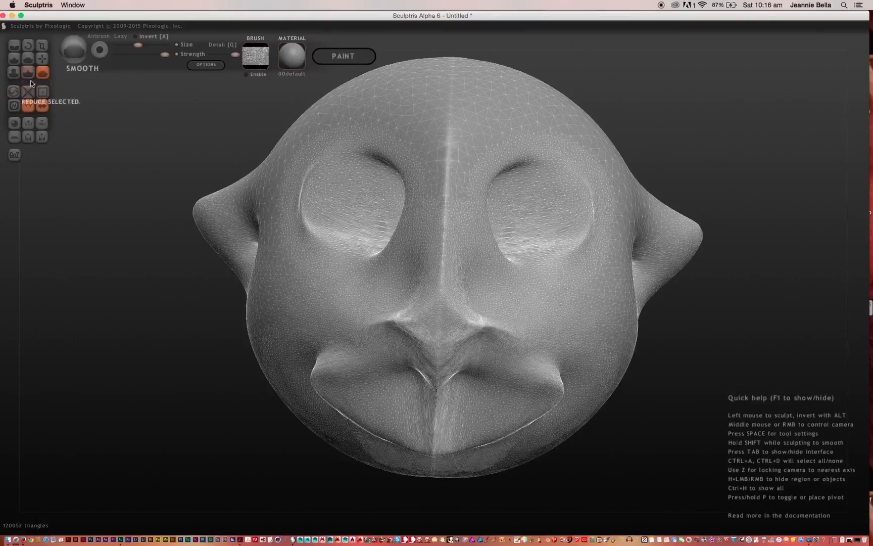
{"action": "left_click", "coordinate": [30, 76]}
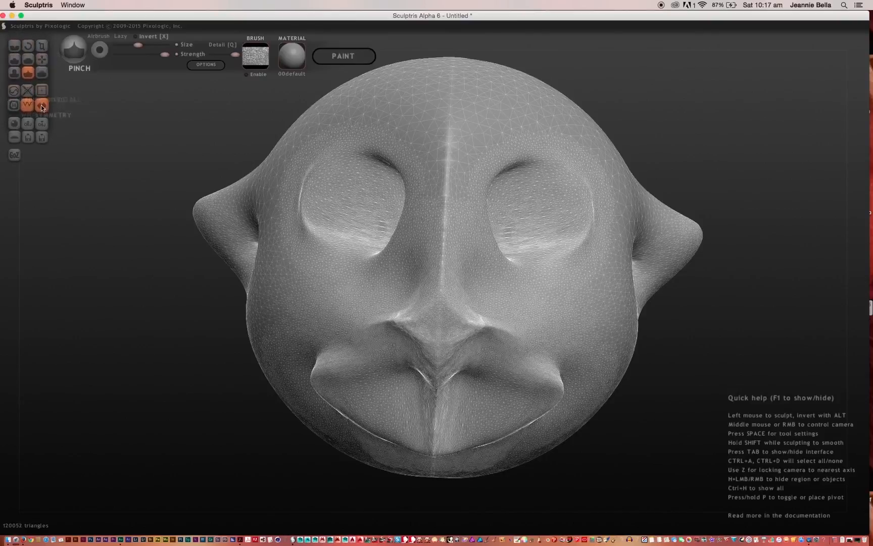
Step: Enable the brush texture for the Crease tool, hide the wireframe and make small mirrored test dents on the forehead
{"action": "left_click", "coordinate": [14, 47]}
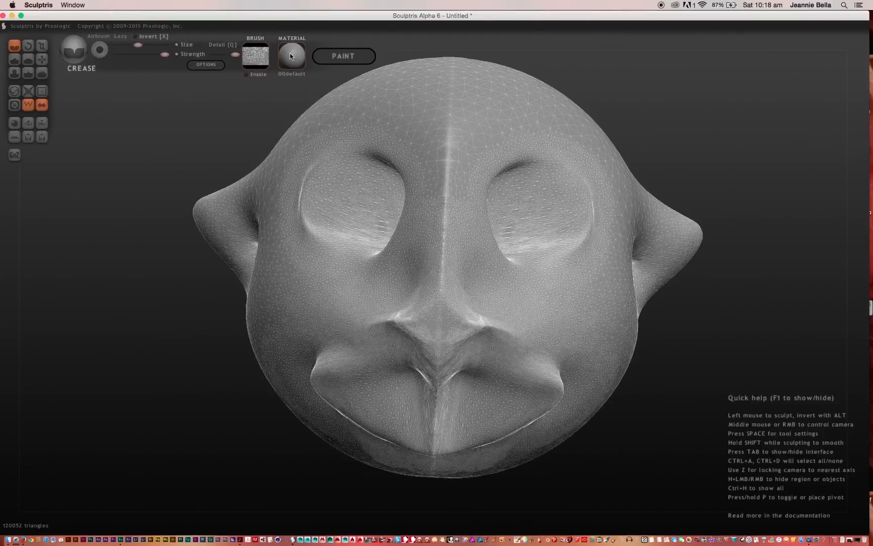
{"action": "left_click", "coordinate": [251, 58]}
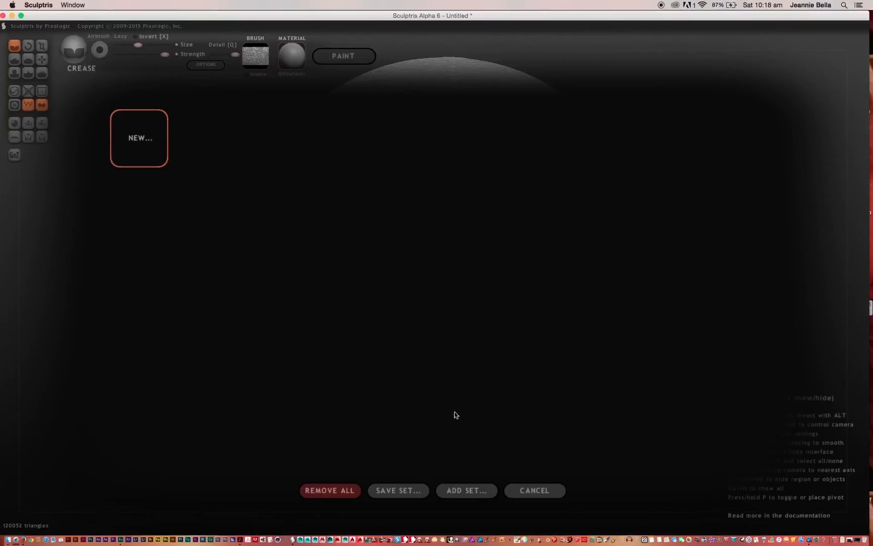
{"action": "left_click", "coordinate": [534, 490]}
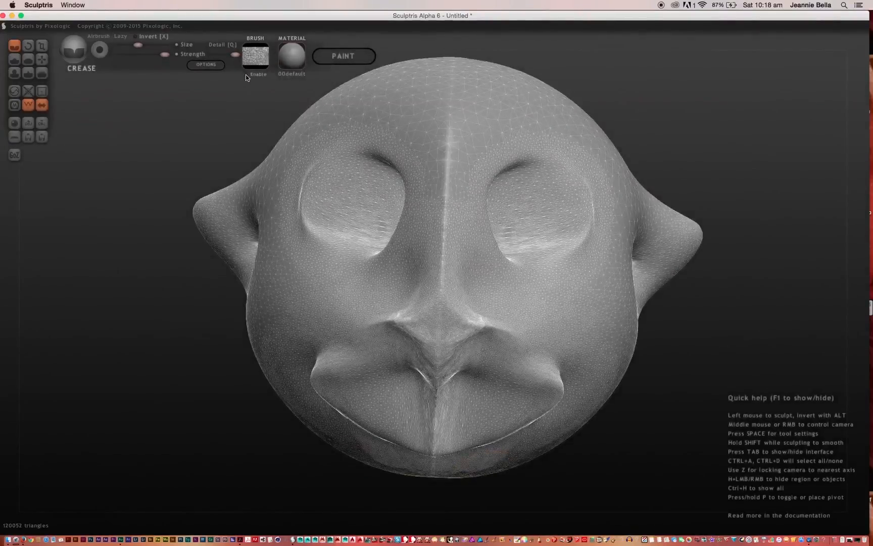
{"action": "left_click", "coordinate": [246, 75]}
{"action": "key", "text": "w"}
{"action": "left_click_drag", "start_coordinate": [415, 113], "coordinate": [419, 125]}
{"action": "left_click", "coordinate": [399, 112]}
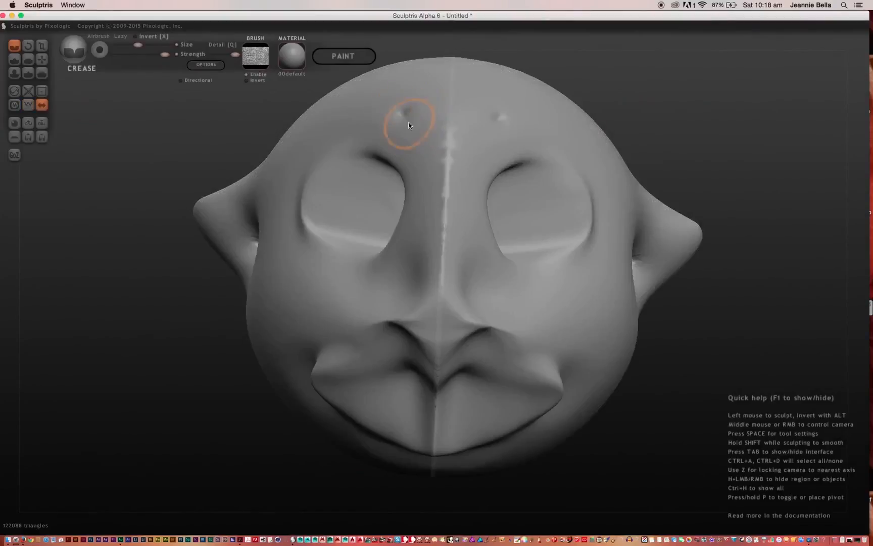
Step: Build up rough, textured eyebrows above both eye sockets with the small Draw brush
{"action": "left_click", "coordinate": [15, 60]}
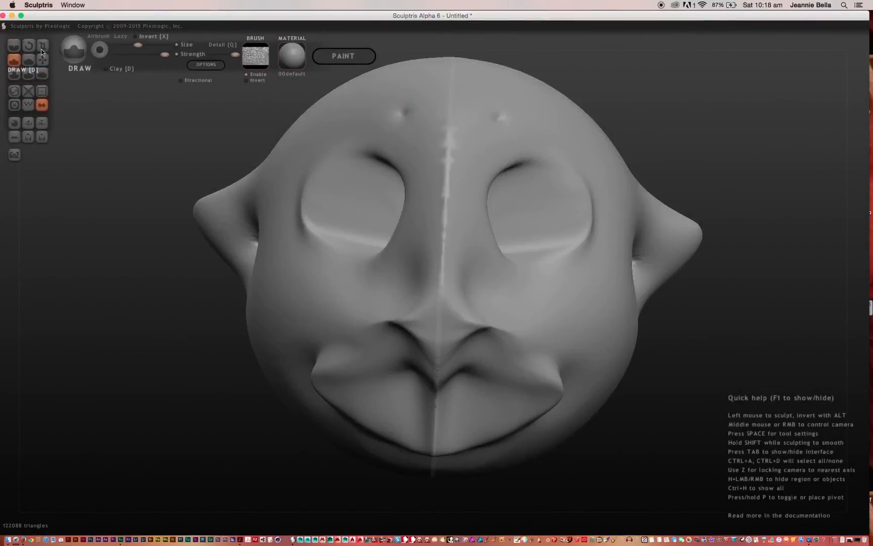
{"action": "left_click", "coordinate": [353, 114]}
{"action": "mouse_move", "coordinate": [372, 109]}
{"action": "left_mouse_down"}
{"action": "mouse_move", "coordinate": [360, 107]}
{"action": "mouse_move", "coordinate": [363, 126]}
{"action": "left_mouse_up"}
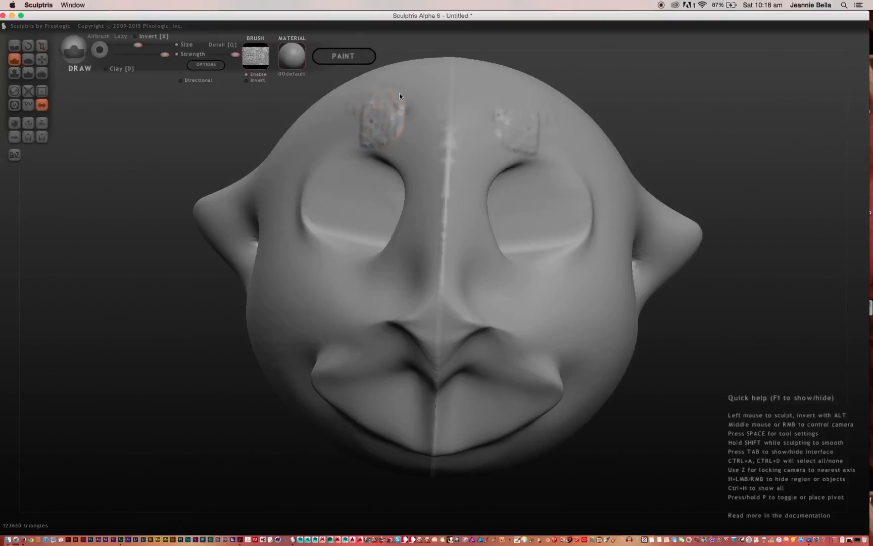
{"action": "mouse_move", "coordinate": [318, 122]}
{"action": "left_mouse_down"}
{"action": "mouse_move", "coordinate": [327, 132]}
{"action": "mouse_move", "coordinate": [359, 122]}
{"action": "mouse_move", "coordinate": [355, 134]}
{"action": "mouse_move", "coordinate": [397, 129]}
{"action": "mouse_move", "coordinate": [414, 152]}
{"action": "left_mouse_up"}
{"action": "left_click", "coordinate": [256, 57]}
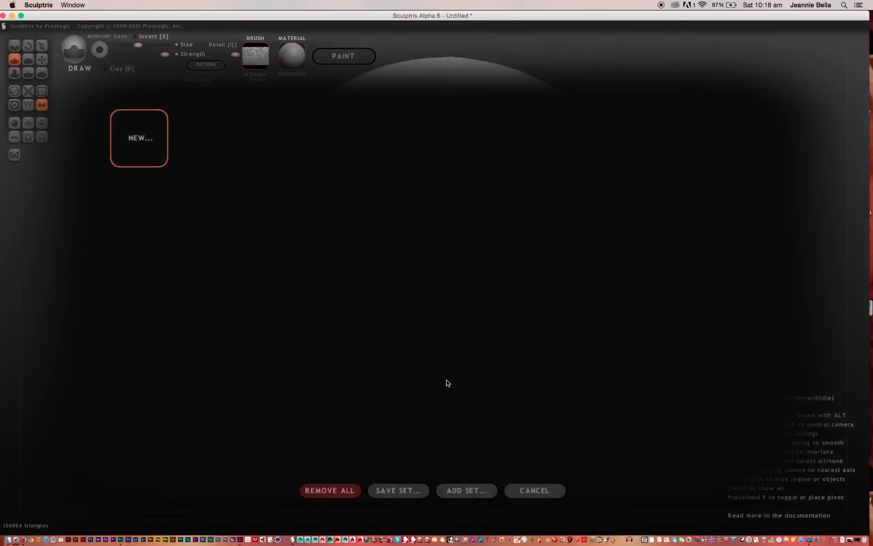
{"action": "left_click", "coordinate": [530, 493]}
{"action": "mouse_move", "coordinate": [190, 164]}
{"action": "left_mouse_down"}
{"action": "mouse_move", "coordinate": [181, 170]}
{"action": "mouse_move", "coordinate": [202, 227]}
{"action": "mouse_move", "coordinate": [212, 187]}
{"action": "left_mouse_up"}
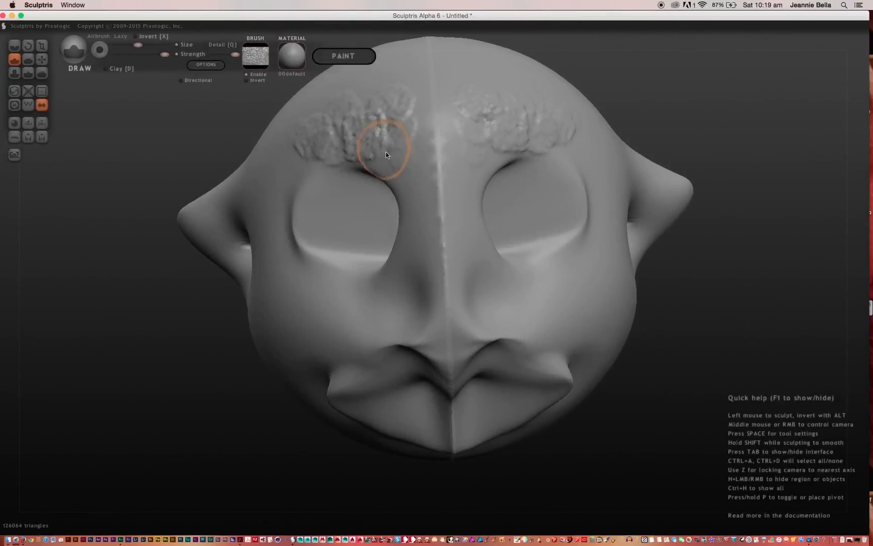
{"action": "left_click_drag", "start_coordinate": [386, 152], "coordinate": [397, 157]}
Step: Set the Draw brush to its maximum size and cover the cheeks and nose with the bumpy texture
{"action": "left_click_drag", "start_coordinate": [137, 45], "coordinate": [165, 45]}
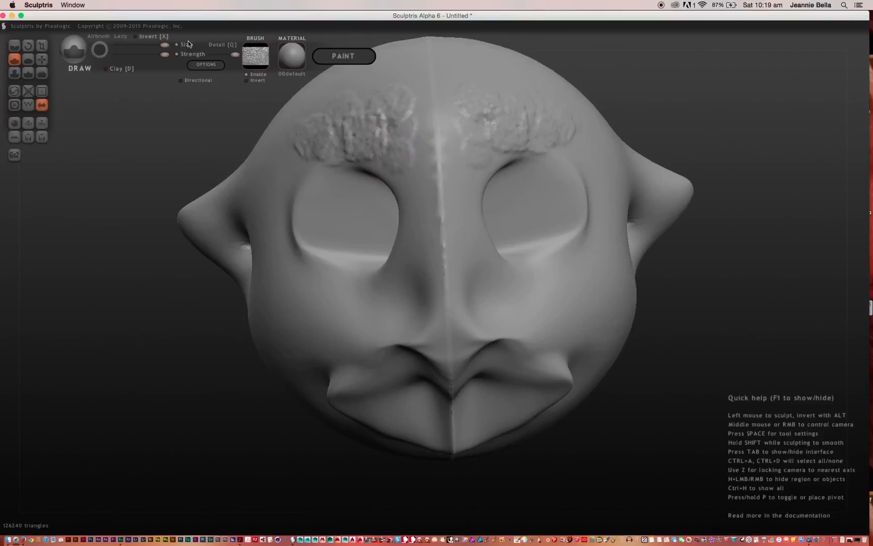
{"action": "mouse_move", "coordinate": [318, 318]}
{"action": "left_mouse_down"}
{"action": "mouse_move", "coordinate": [282, 316]}
{"action": "mouse_move", "coordinate": [372, 304]}
{"action": "mouse_move", "coordinate": [402, 284]}
{"action": "mouse_move", "coordinate": [428, 170]}
{"action": "mouse_move", "coordinate": [414, 104]}
{"action": "mouse_move", "coordinate": [273, 173]}
{"action": "mouse_move", "coordinate": [259, 206]}
{"action": "mouse_move", "coordinate": [217, 240]}
{"action": "left_mouse_up"}
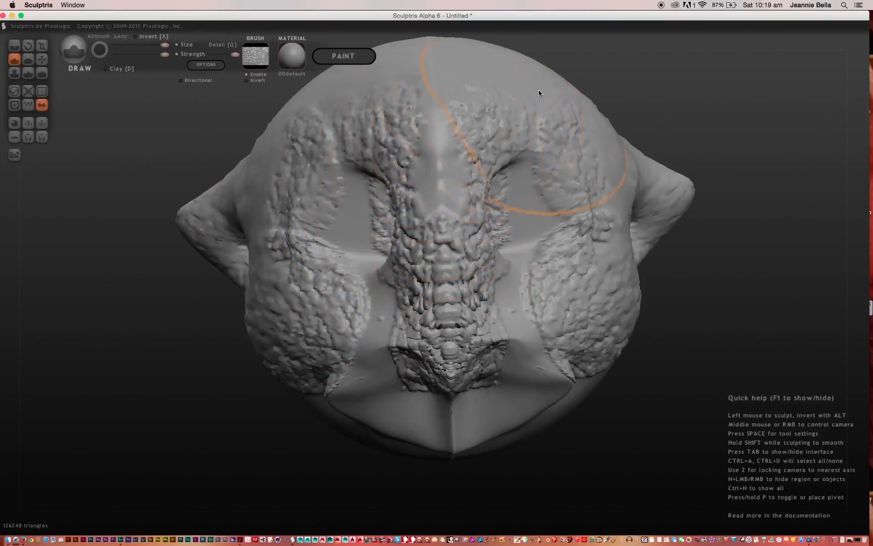
Step: Try texturing the forehead with the large Draw brush, and undo the textured strokes on the forehead and around the eyes
{"action": "left_click_drag", "start_coordinate": [539, 90], "coordinate": [577, 132]}
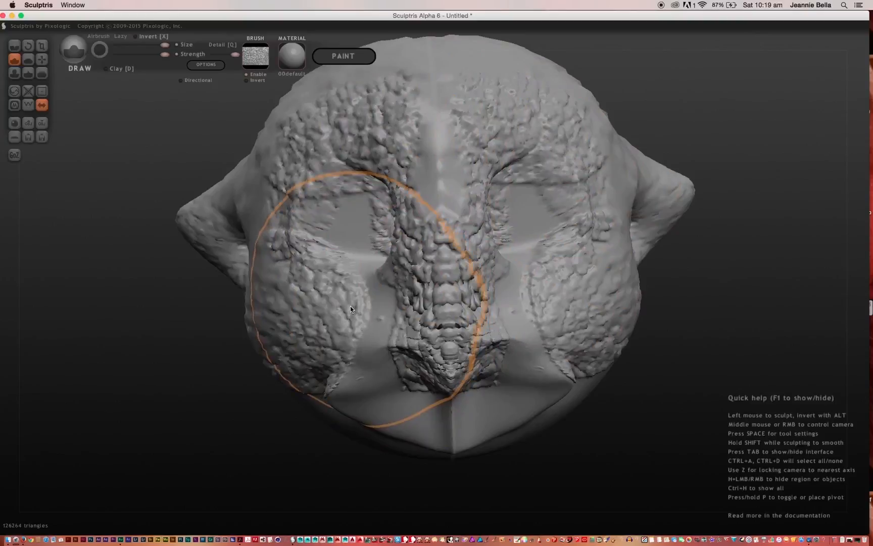
{"action": "key", "text": "ctrl+z"}
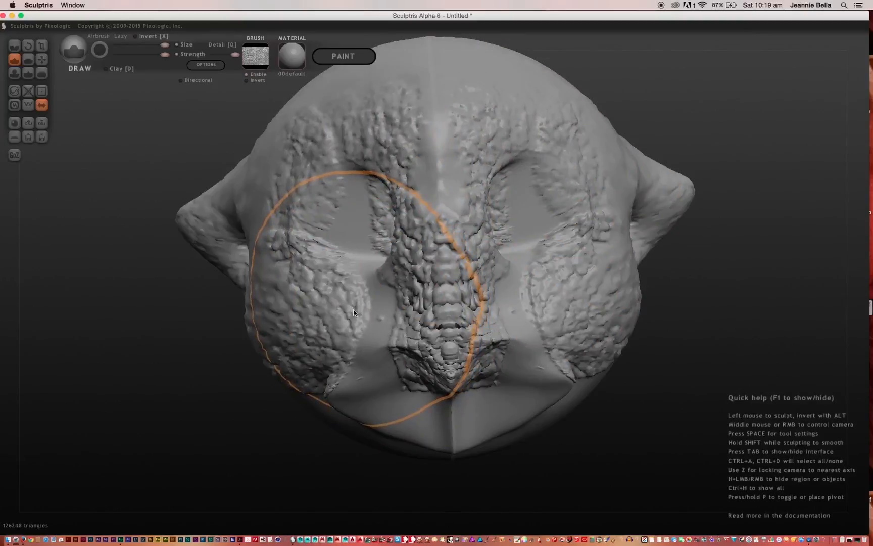
{"action": "key", "text": "ctrl+z"}
{"action": "key", "text": "ctrl+z"}
{"action": "key", "text": "ctrl+z"}
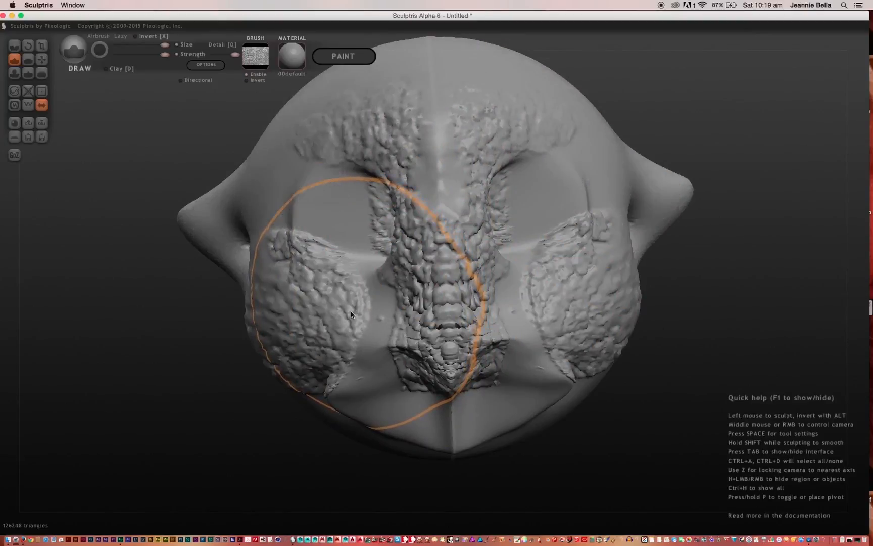
{"action": "key", "text": "ctrl+z"}
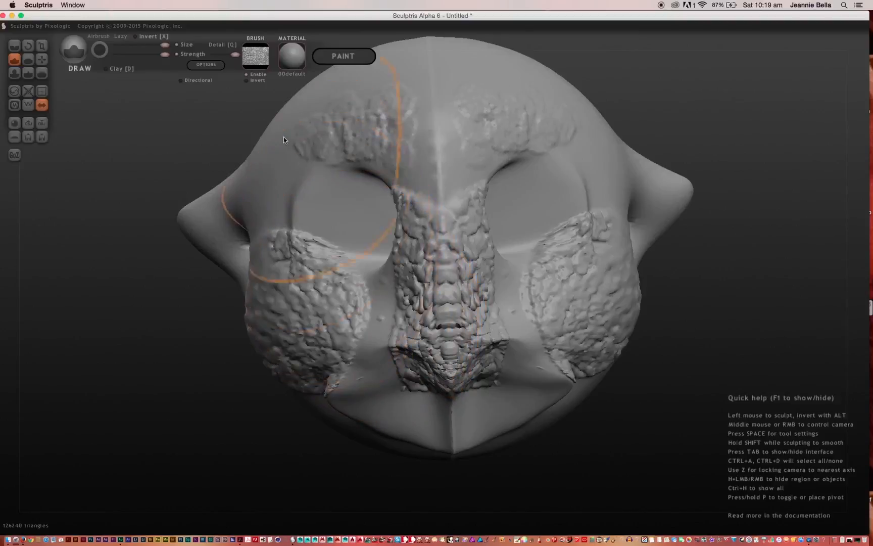
Step: Invert the brush texture and roughen both eye sockets and the outer sides of the head with the large Draw brush
{"action": "left_click", "coordinate": [246, 80]}
{"action": "left_click_drag", "start_coordinate": [283, 186], "coordinate": [273, 182]}
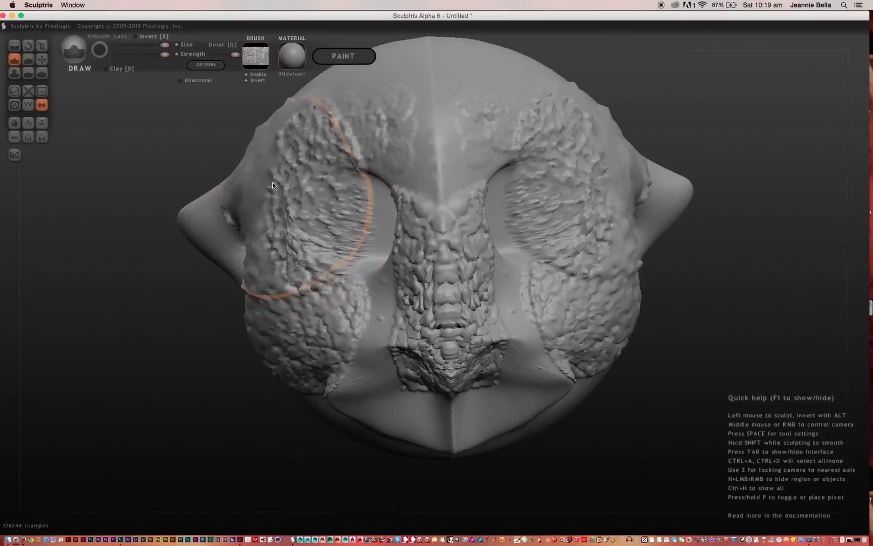
{"action": "left_click", "coordinate": [260, 193]}
Step: Try the inverted texture across the middle of the forehead and the nose bridge, and undo those strokes
{"action": "left_click", "coordinate": [441, 89]}
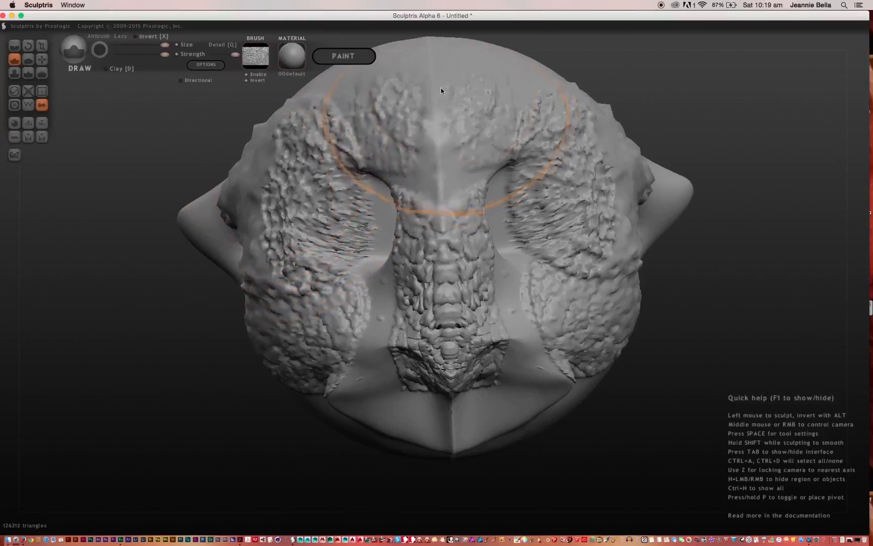
{"action": "left_click_drag", "start_coordinate": [436, 150], "coordinate": [436, 170]}
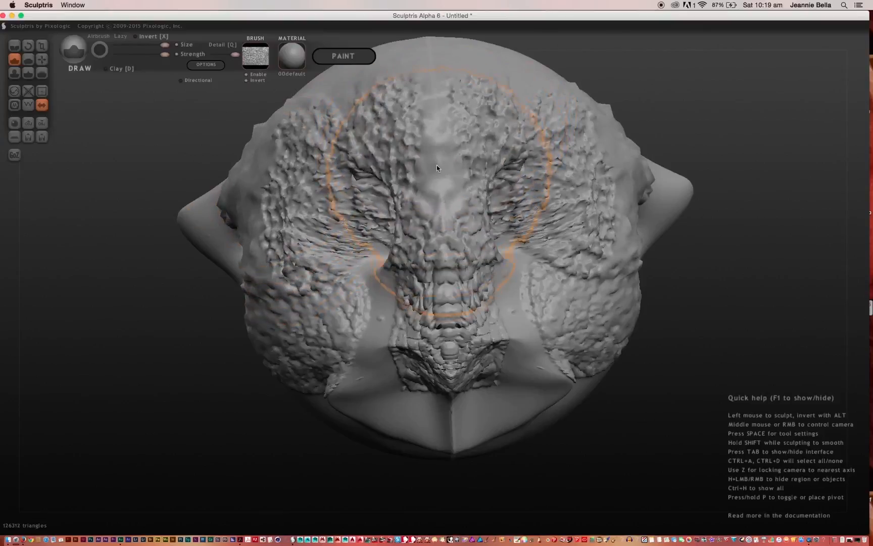
{"action": "key", "text": "ctrl+z"}
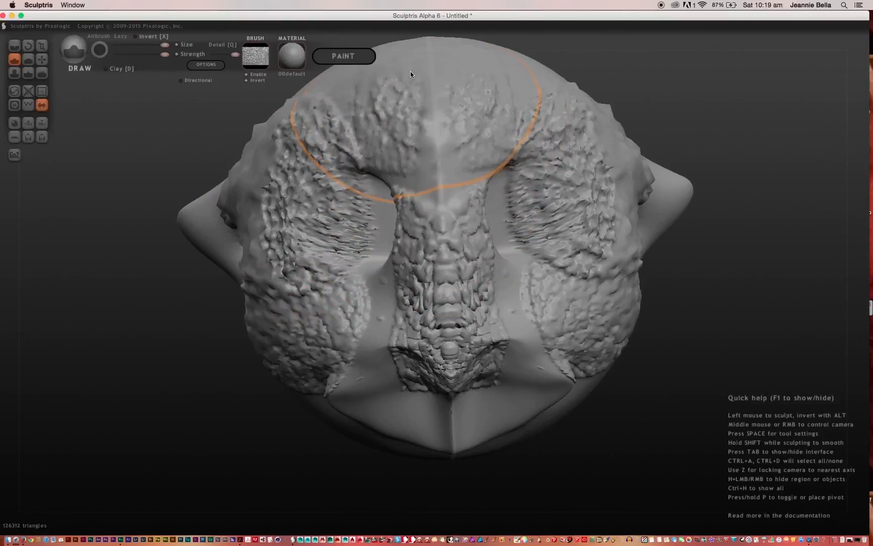
{"action": "key", "text": "ctrl+z"}
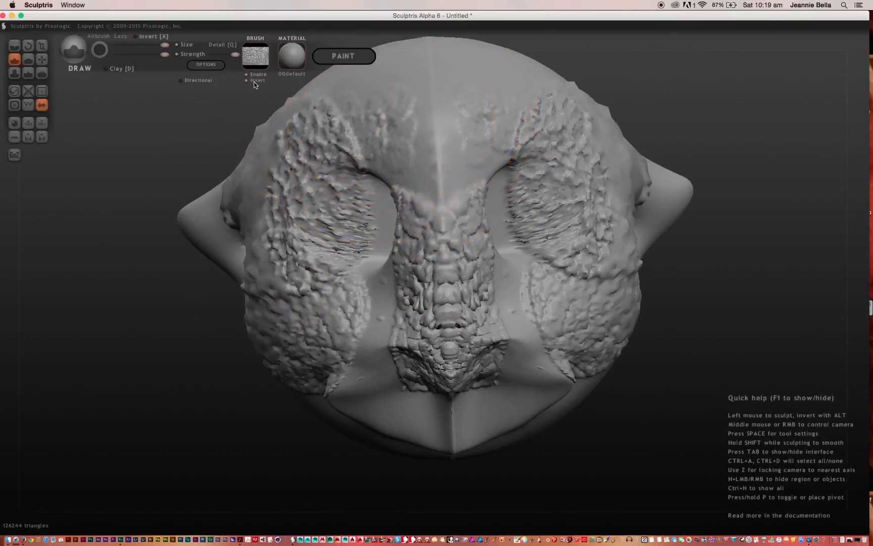
Step: Undo the inverted texture around the eyes and roughen the forehead, eye sockets, nose and cheeks with the directional brush texture
{"action": "key", "text": "ctrl+z"}
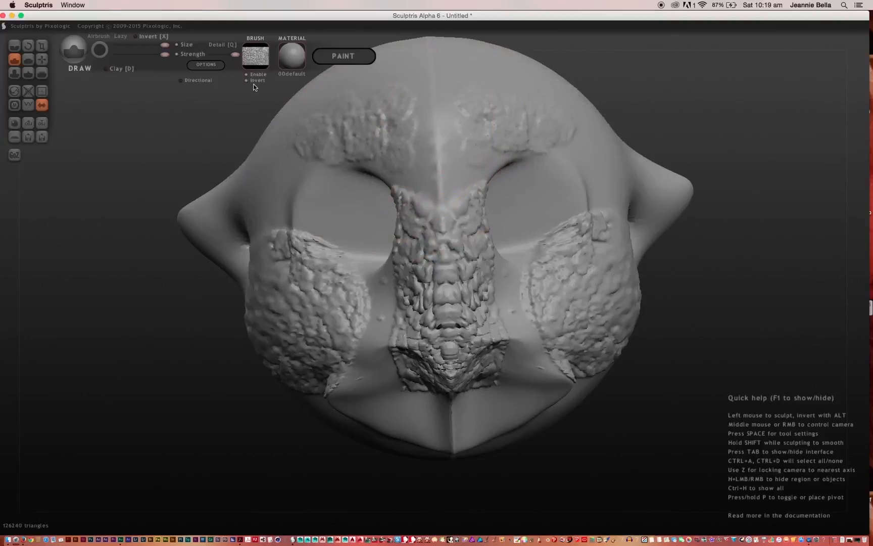
{"action": "left_click", "coordinate": [181, 80]}
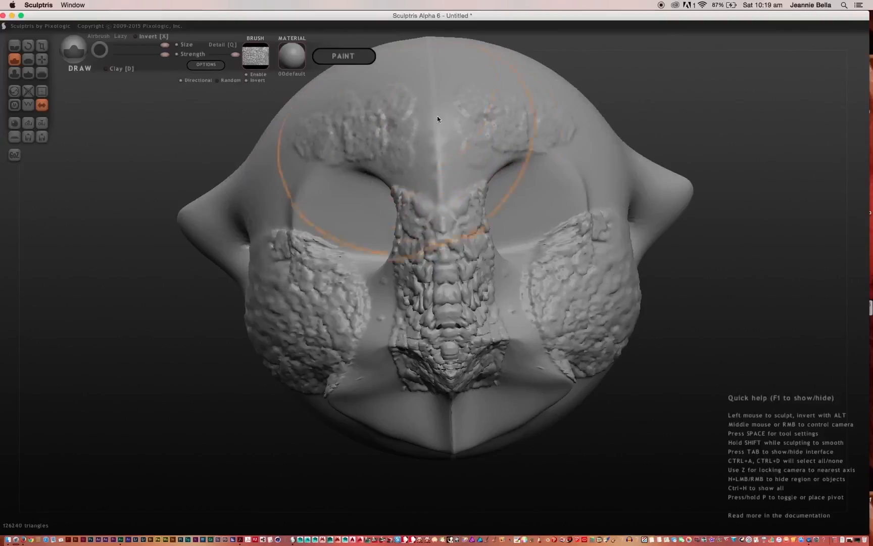
{"action": "left_click_drag", "start_coordinate": [437, 116], "coordinate": [429, 150]}
{"action": "mouse_move", "coordinate": [302, 159]}
{"action": "left_mouse_down"}
{"action": "mouse_move", "coordinate": [264, 180]}
{"action": "mouse_move", "coordinate": [283, 157]}
{"action": "mouse_move", "coordinate": [284, 185]}
{"action": "mouse_move", "coordinate": [253, 213]}
{"action": "mouse_move", "coordinate": [265, 194]}
{"action": "left_mouse_up"}
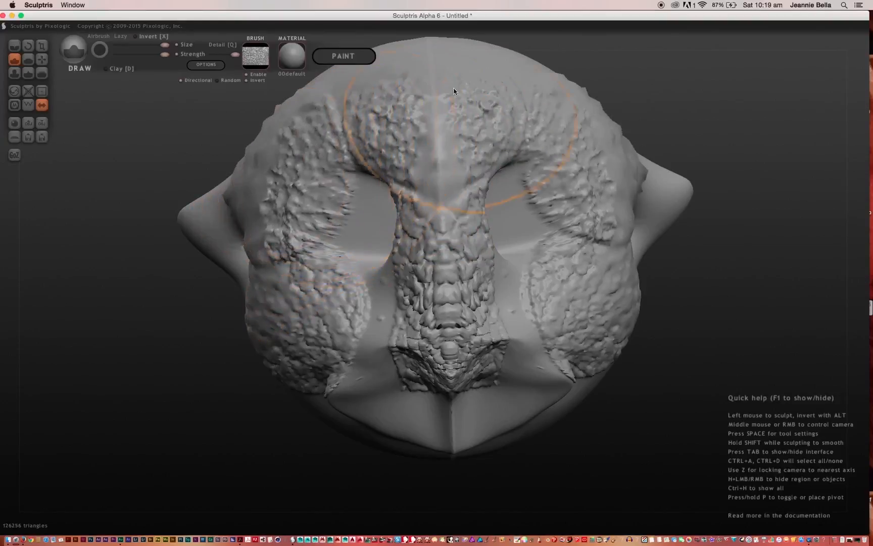
{"action": "left_click_drag", "start_coordinate": [439, 169], "coordinate": [362, 177]}
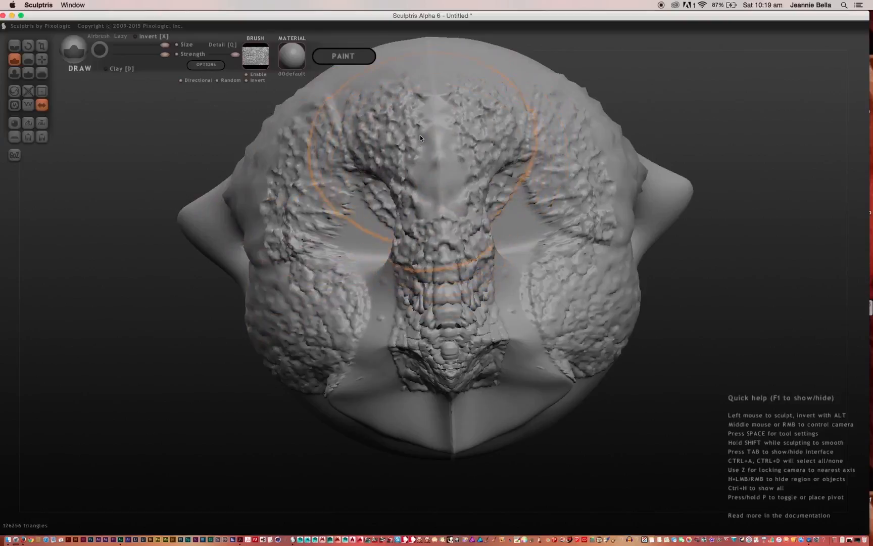
{"action": "mouse_move", "coordinate": [394, 172]}
{"action": "left_mouse_down"}
{"action": "mouse_move", "coordinate": [386, 146]}
{"action": "mouse_move", "coordinate": [269, 177]}
{"action": "left_mouse_up"}
{"action": "mouse_move", "coordinate": [280, 231]}
{"action": "left_mouse_down"}
{"action": "mouse_move", "coordinate": [298, 311]}
{"action": "mouse_move", "coordinate": [364, 324]}
{"action": "mouse_move", "coordinate": [398, 304]}
{"action": "mouse_move", "coordinate": [414, 267]}
{"action": "mouse_move", "coordinate": [399, 162]}
{"action": "mouse_move", "coordinate": [440, 155]}
{"action": "mouse_move", "coordinate": [484, 60]}
{"action": "left_mouse_up"}
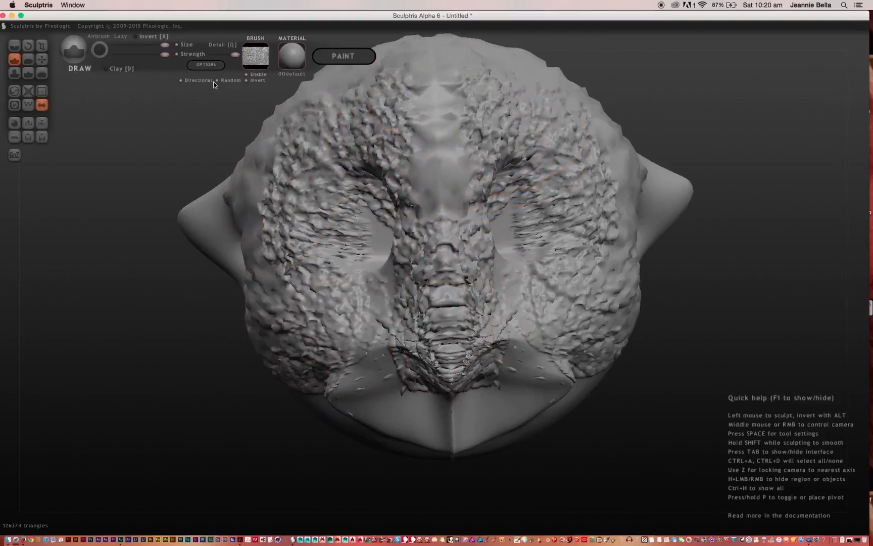
Step: Turn off the directional option and the brush texture, and apply the droplet_01 material to the head
{"action": "left_click", "coordinate": [181, 80]}
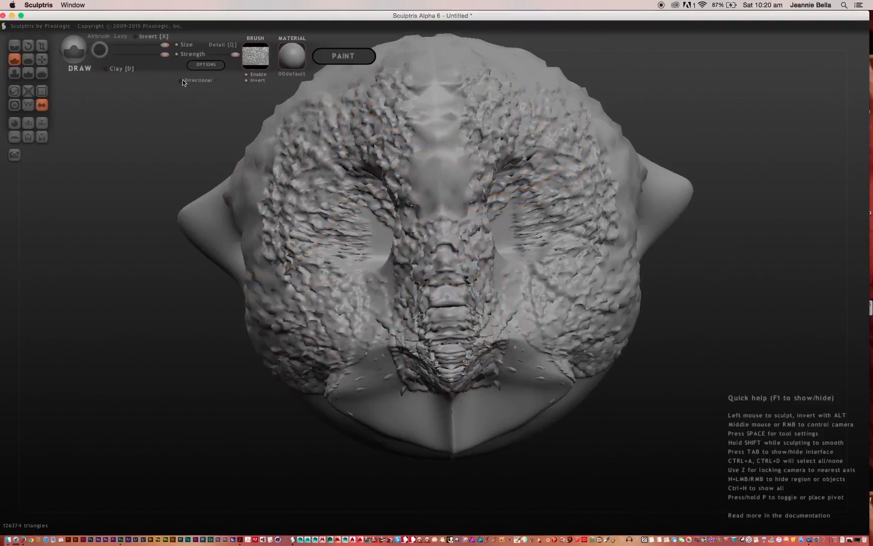
{"action": "left_click", "coordinate": [246, 74]}
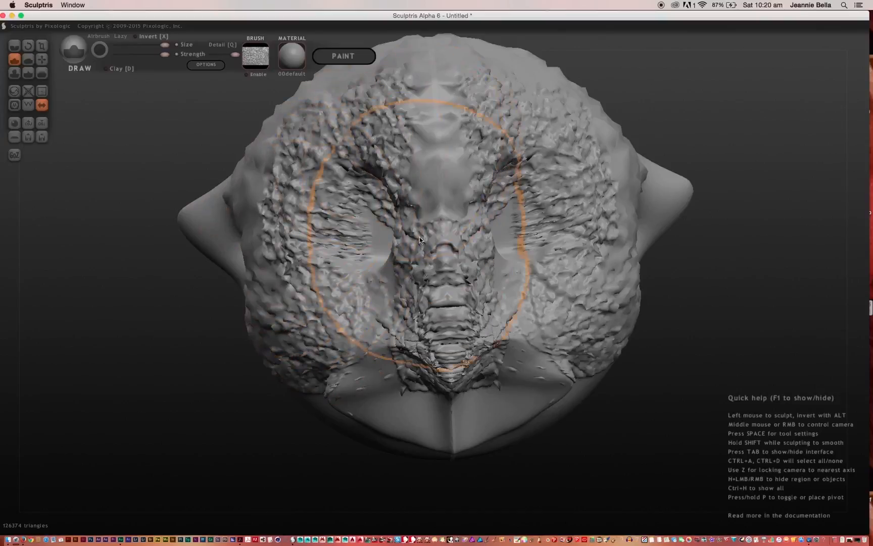
{"action": "left_click", "coordinate": [292, 55]}
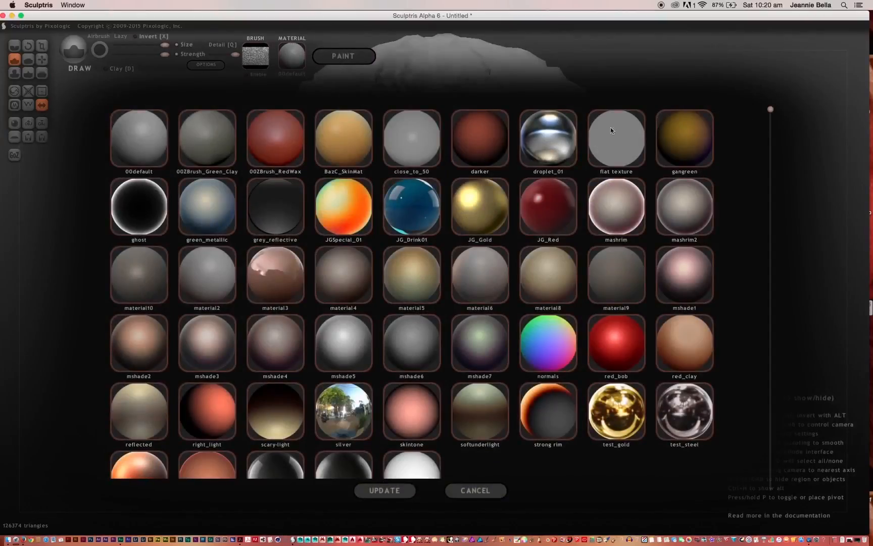
{"action": "left_click", "coordinate": [552, 139]}
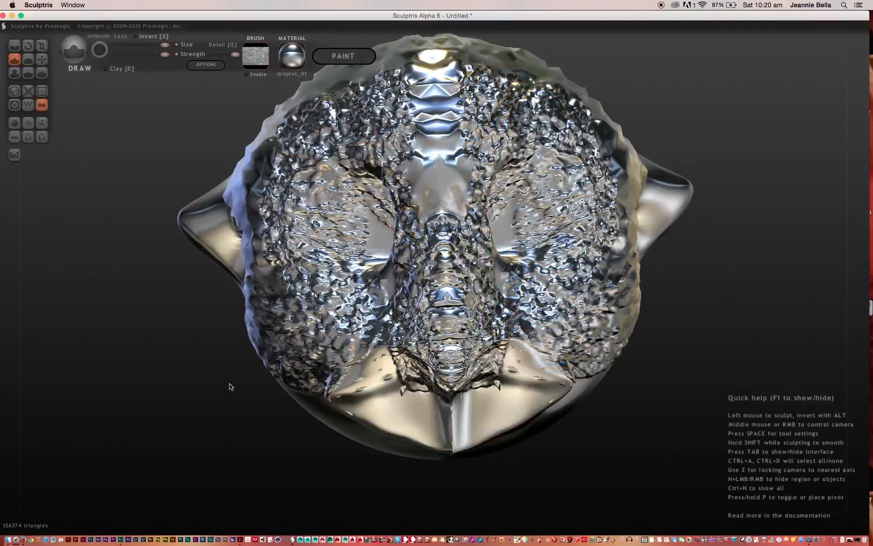
{"action": "left_click_drag", "start_coordinate": [230, 384], "coordinate": [300, 177]}
{"action": "left_click_drag", "start_coordinate": [205, 218], "coordinate": [444, 452]}
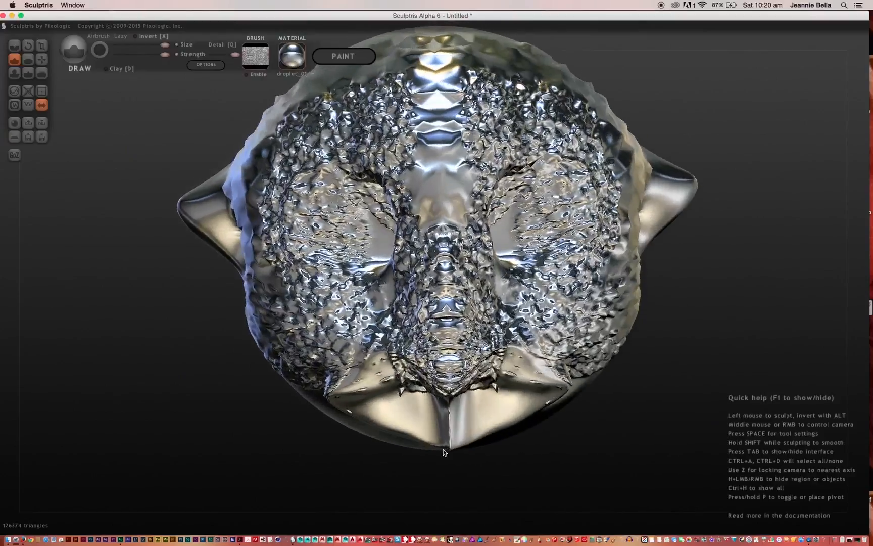
Step: Try the JGSpecial_01, JG_Drink01 and normals materials on the head
{"action": "left_click", "coordinate": [292, 56]}
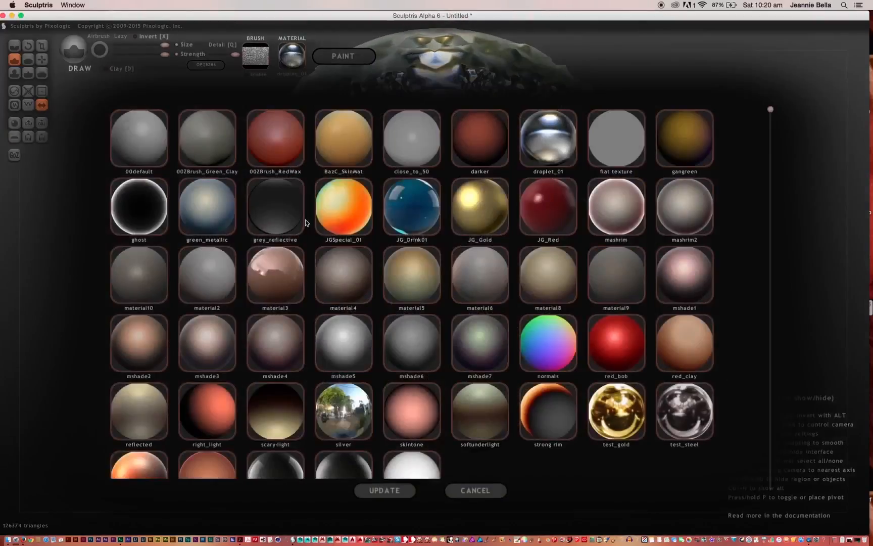
{"action": "left_click", "coordinate": [343, 213]}
{"action": "left_click", "coordinate": [292, 56]}
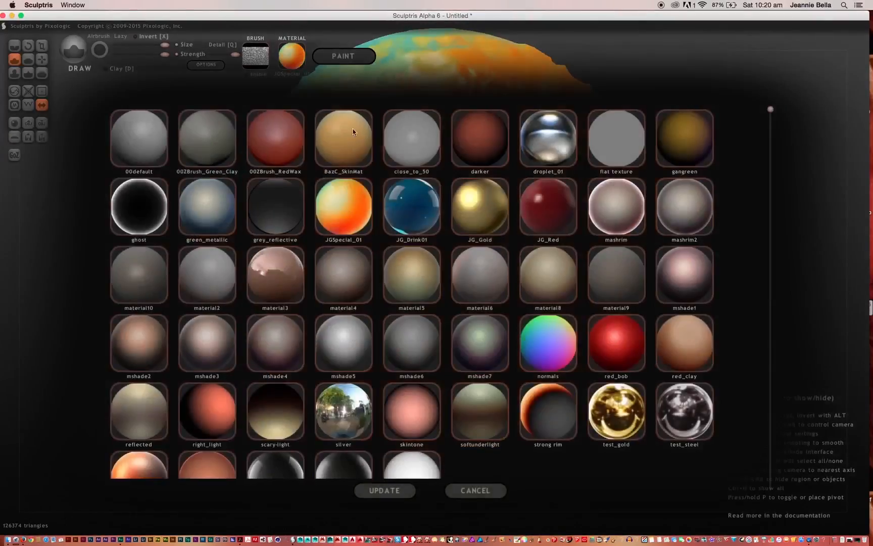
{"action": "left_click", "coordinate": [418, 221]}
{"action": "left_click", "coordinate": [292, 55]}
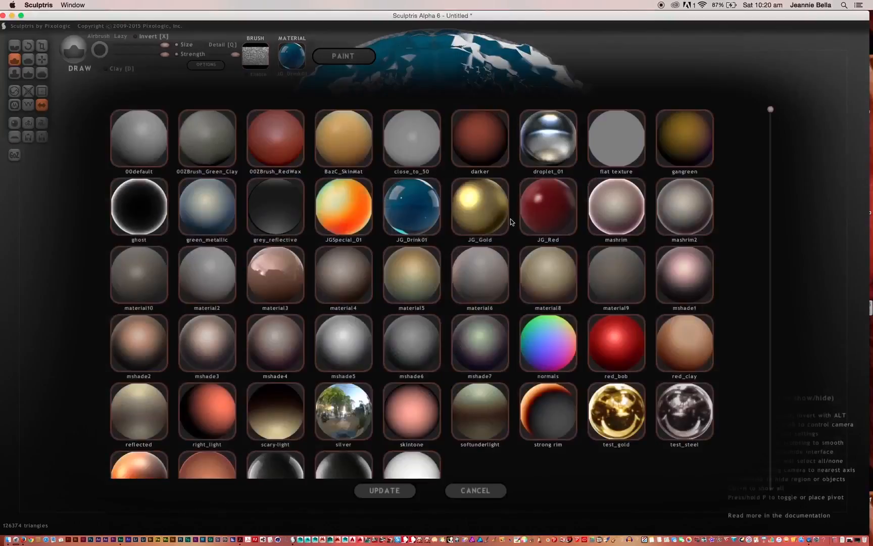
{"action": "left_click", "coordinate": [543, 353]}
Step: Try the mshade3, material10 and glossy orange-red materials on the head, and return to droplet_01
{"action": "left_click", "coordinate": [293, 58]}
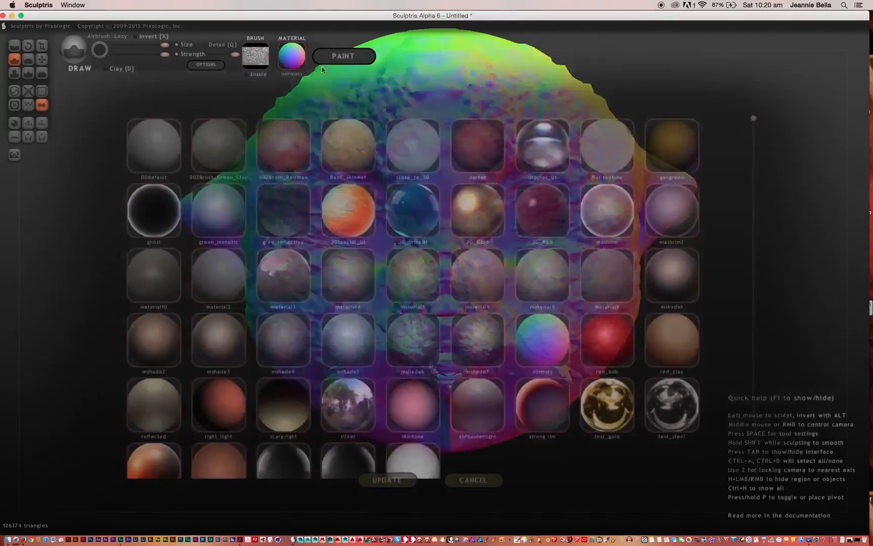
{"action": "left_click", "coordinate": [212, 339]}
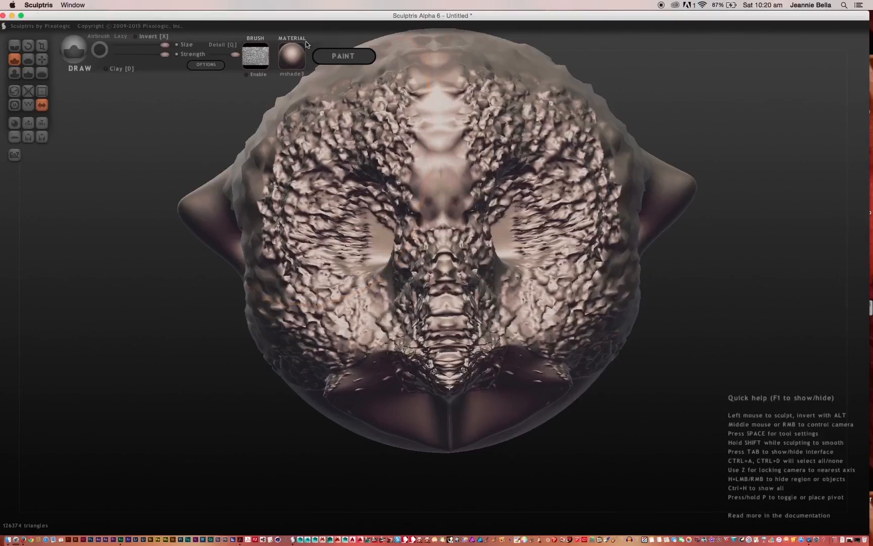
{"action": "left_click", "coordinate": [289, 66]}
{"action": "left_click", "coordinate": [148, 270]}
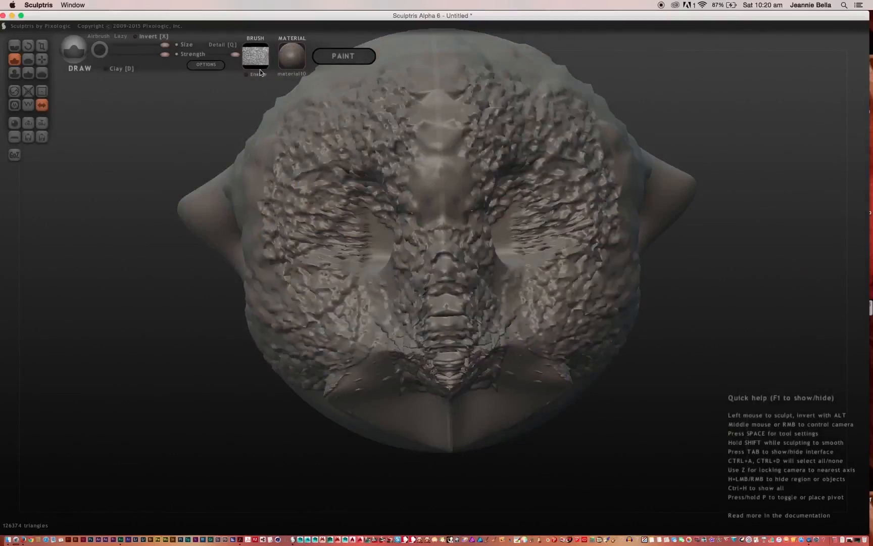
{"action": "left_click", "coordinate": [291, 56]}
{"action": "left_click", "coordinate": [151, 447]}
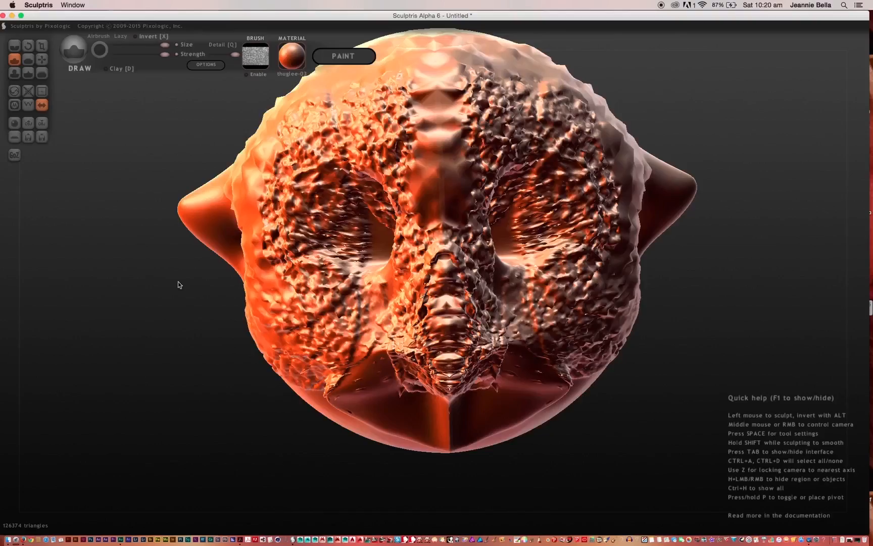
{"action": "left_click", "coordinate": [292, 65]}
{"action": "left_click", "coordinate": [545, 134]}
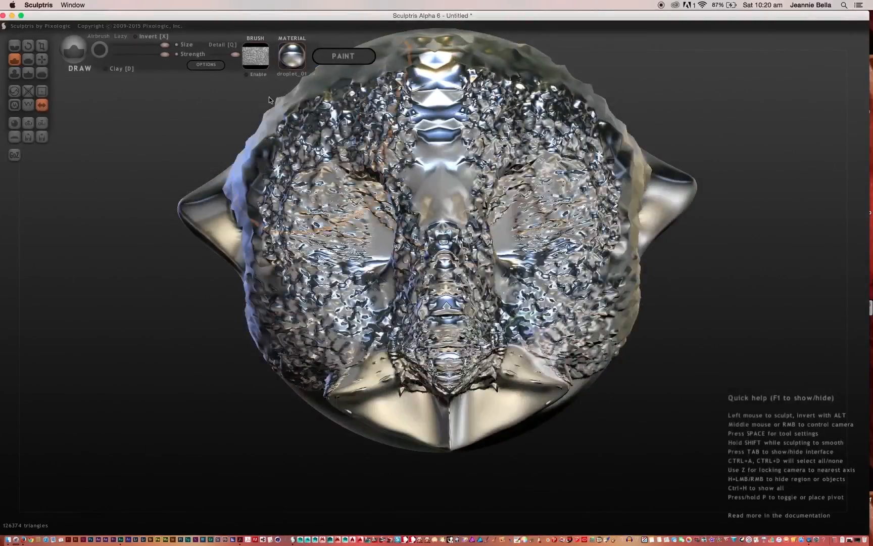